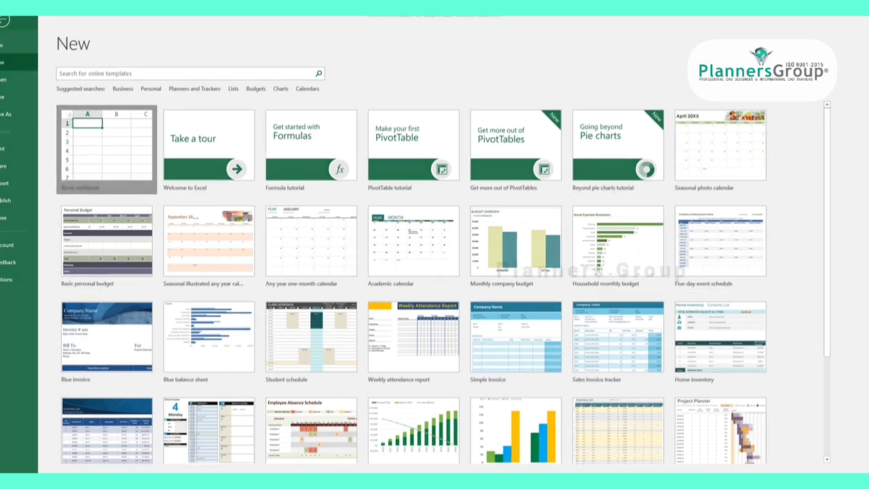
Create a blank workbook, then view the QUANTITY sheet of the existing residential estimate workbook
left_click(107, 150)
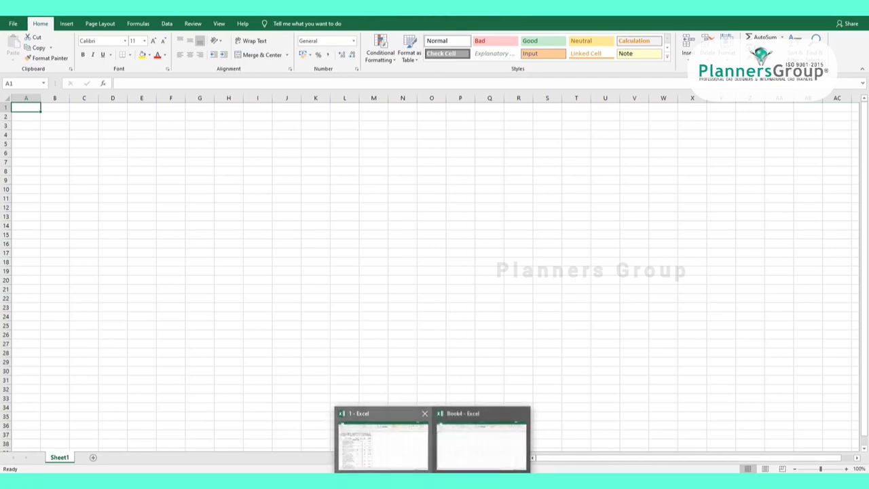
left_click(382, 441)
left_click(105, 457)
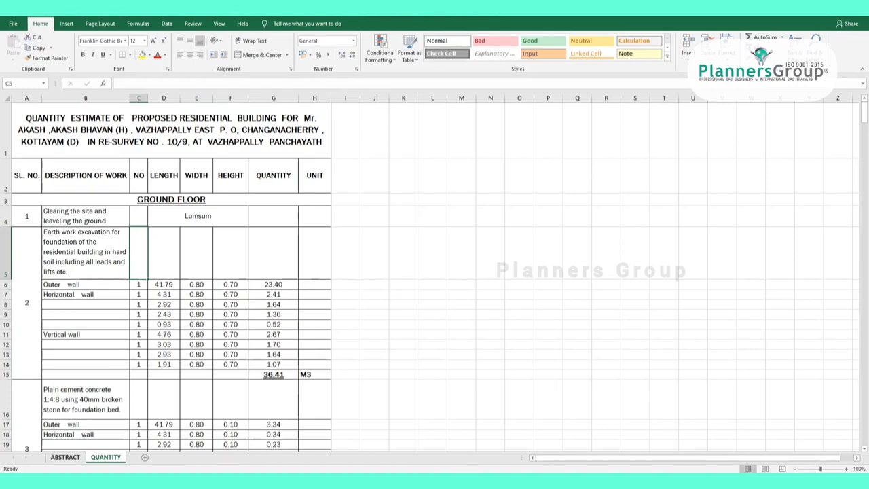
Compare the ABSTRACT and QUANTITY sheets, then insert a new Sheet3
left_click(65, 457)
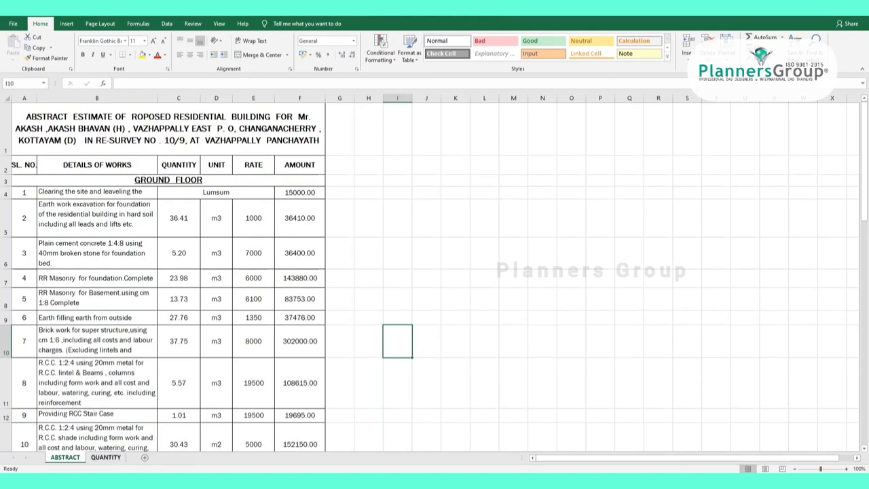
left_click(106, 457)
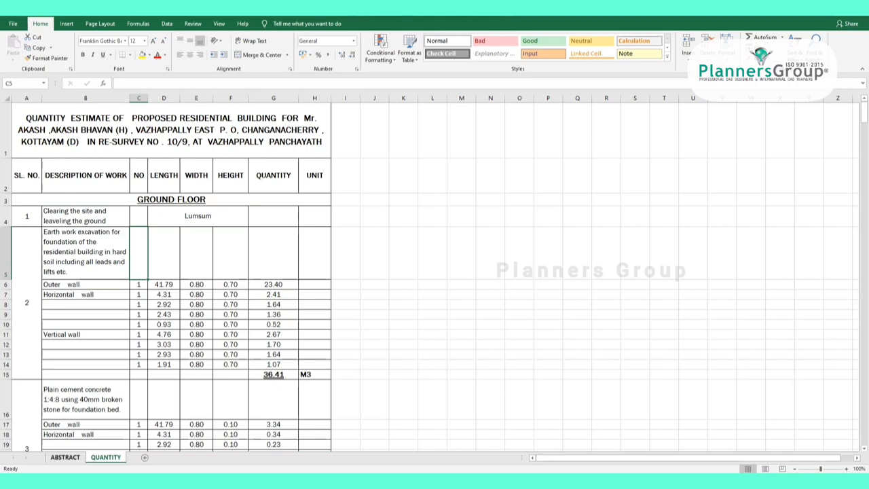
left_click(65, 457)
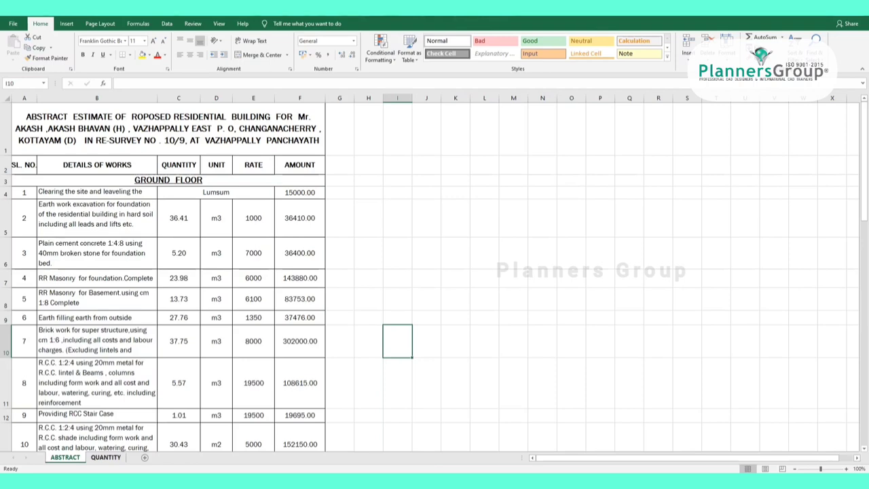
key("ctrl+Page_Down")
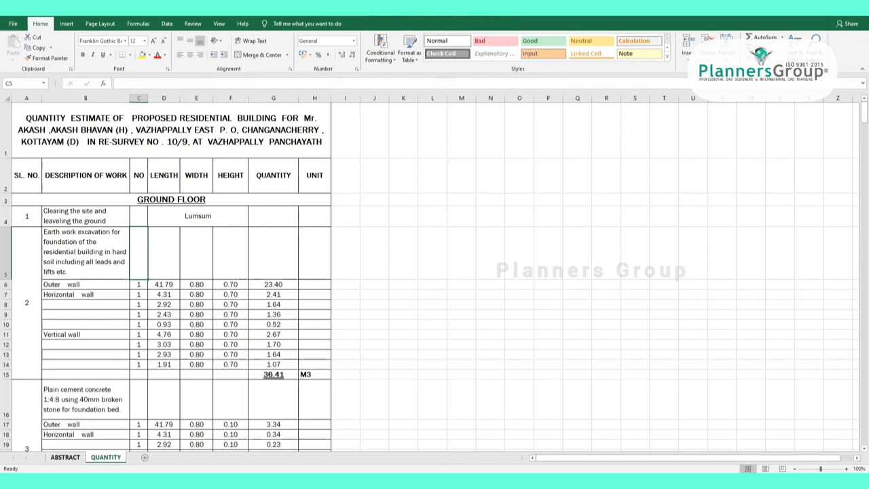
left_click(143, 457)
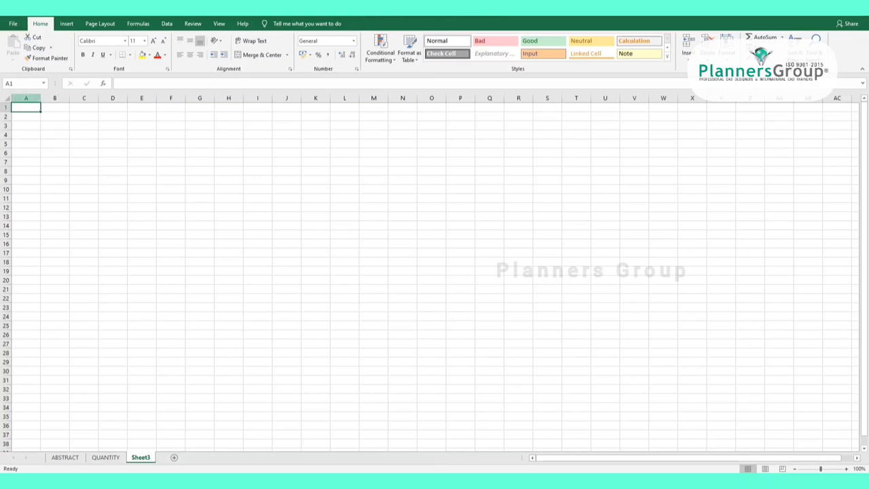
Select columns A, B, M, P and R, then zoom in on the sheet
left_click(26, 98)
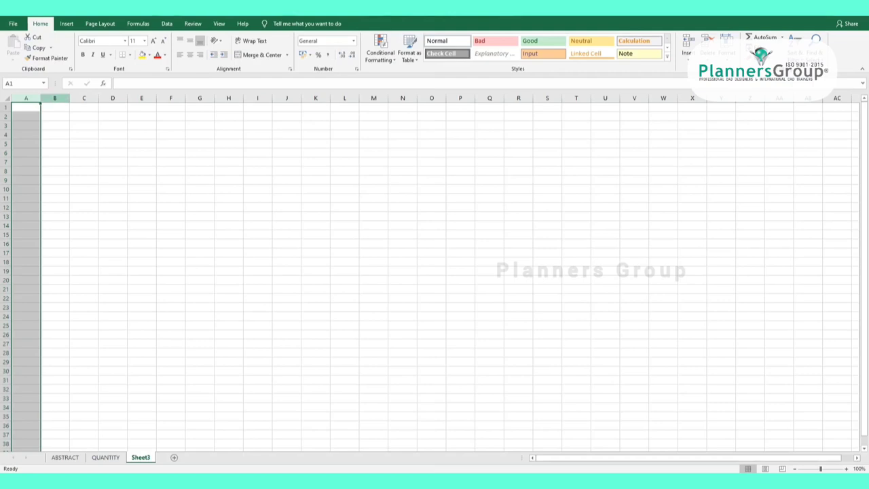
left_click(55, 98)
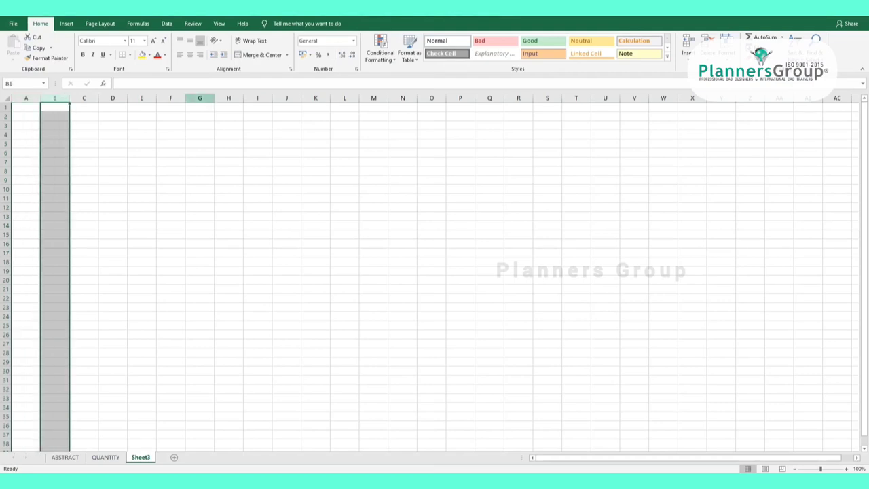
left_click(373, 97)
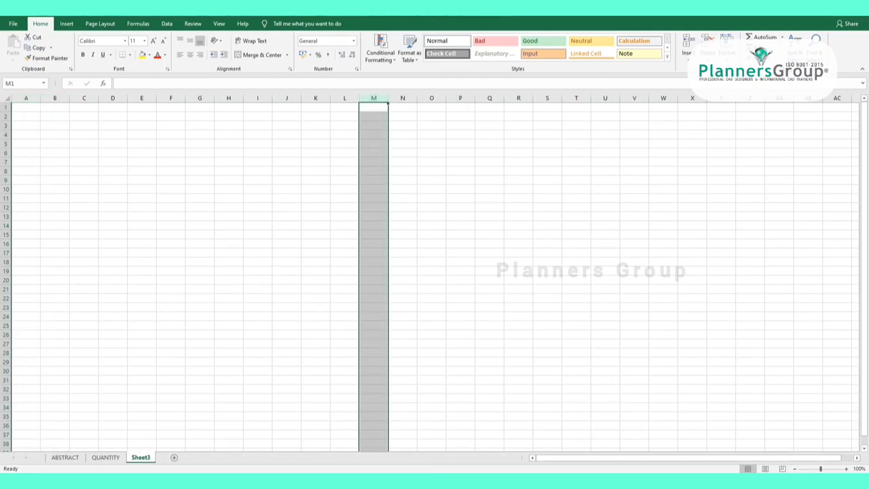
left_click(460, 97)
left_click(518, 98)
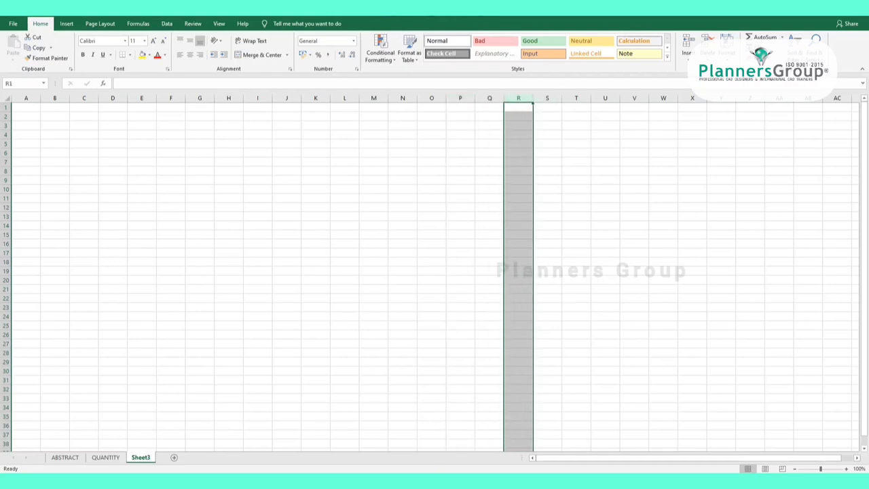
left_click(846, 468)
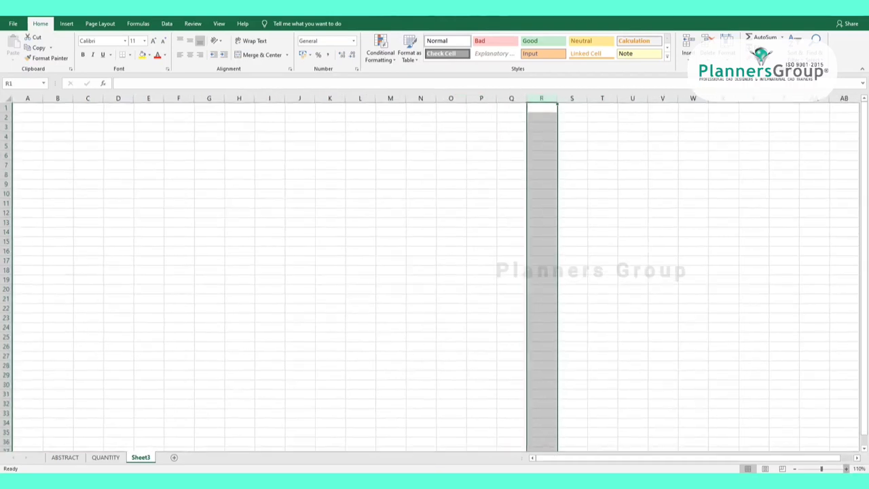
left_click(846, 468)
left_click(846, 469)
left_click(846, 468)
left_click(845, 468)
left_click(845, 468)
left_click(846, 469)
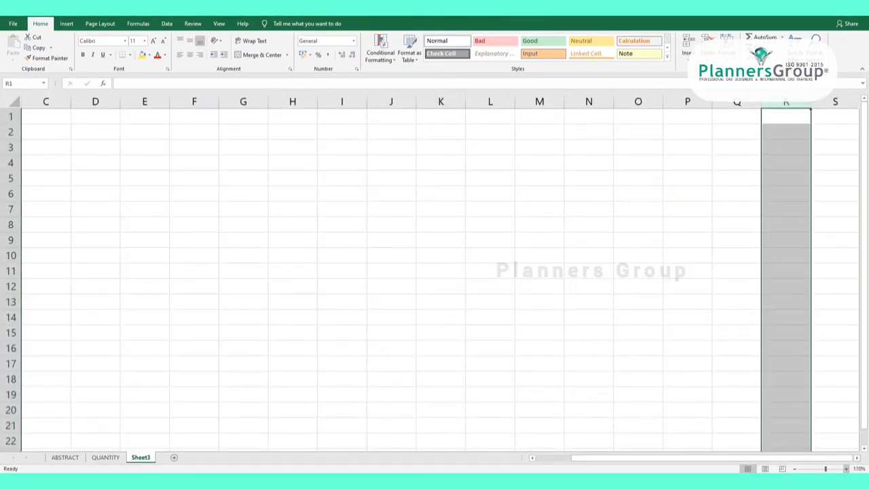
left_click_drag(652, 457, 616, 457)
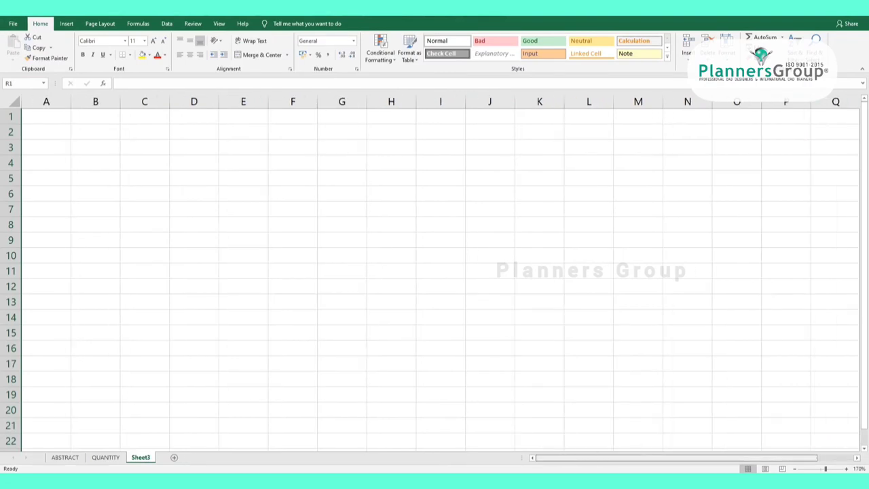
Select rows 2, 4, 7, 8 and 10, zoom to 190%, and select C1
left_click(10, 131)
left_click(10, 163)
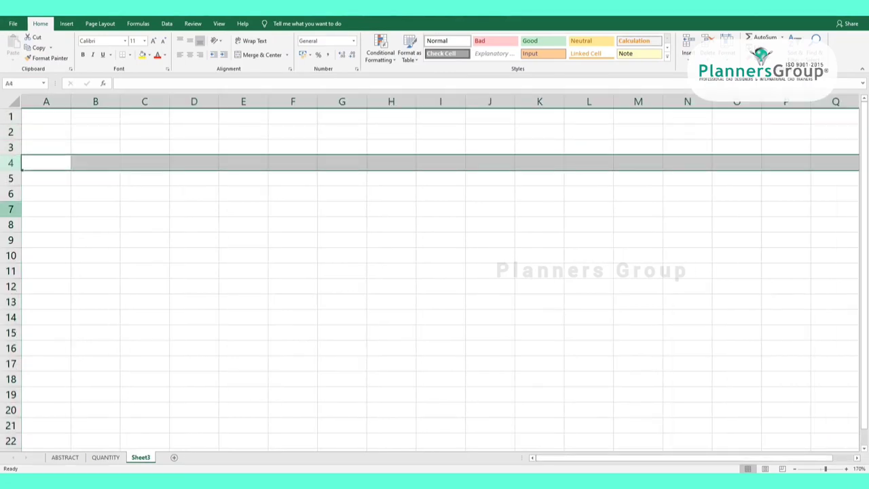
left_click(10, 209)
left_click(10, 225)
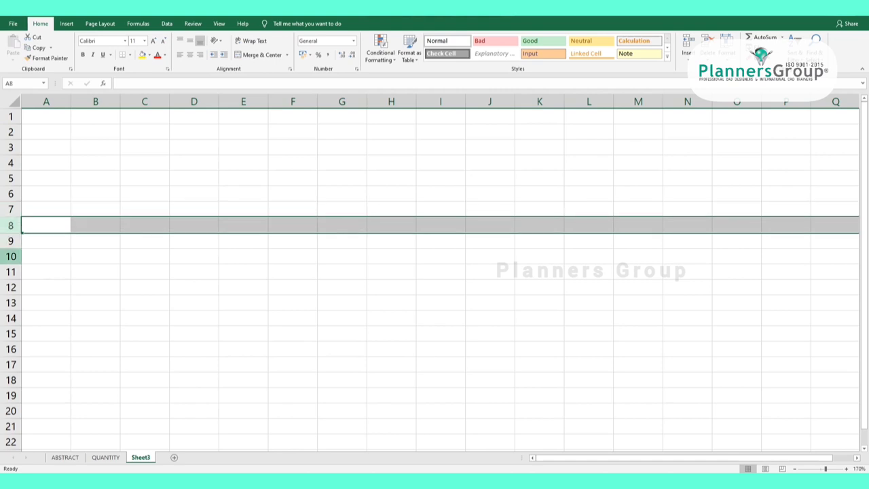
left_click(10, 256)
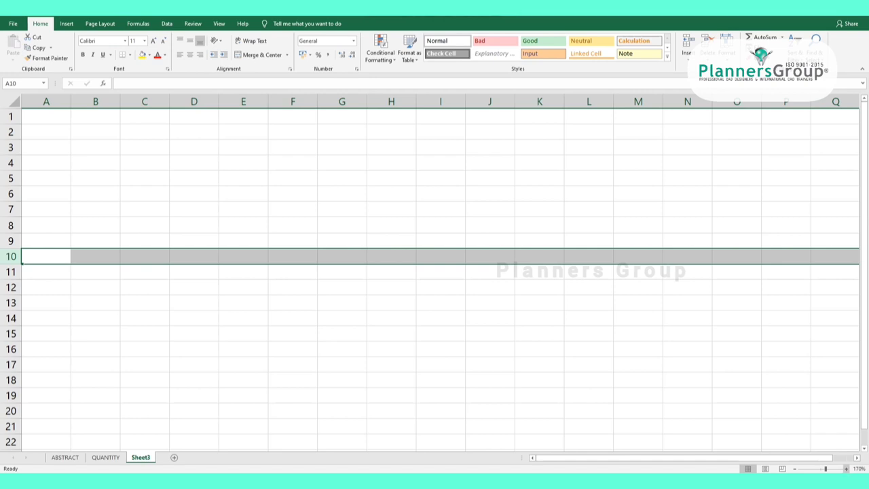
left_click(846, 468)
left_click(845, 469)
left_click(846, 469)
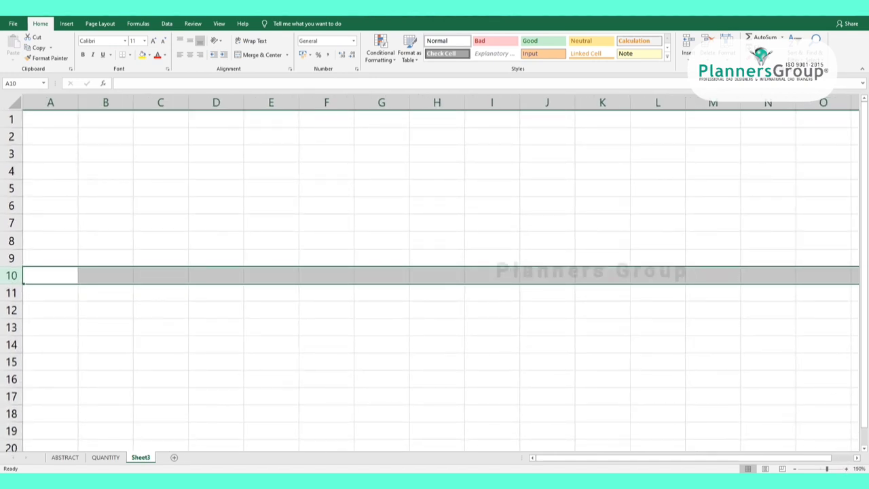
left_click(160, 119)
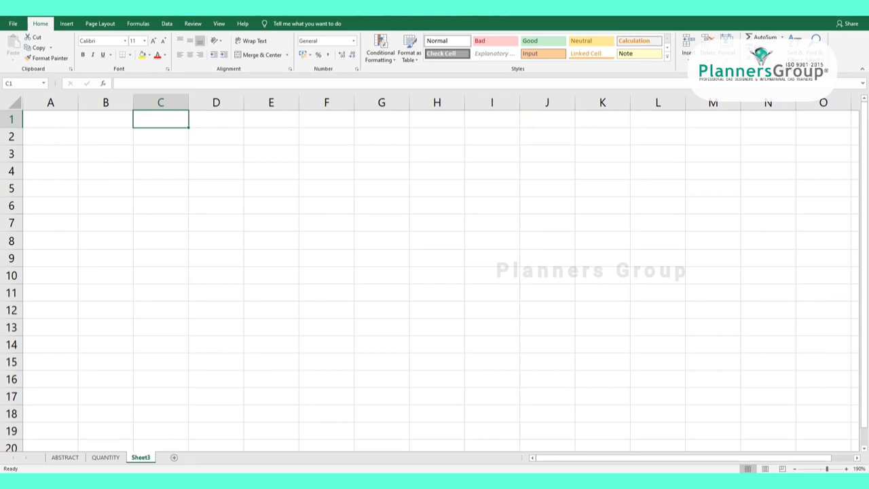
Enter 'QUANTITY ESTIMATE OF PROPOSED RESIDENTIAL BUILDING' with the owner and location in A1
key("Right")
key("Right")
key("Right")
key("Right")
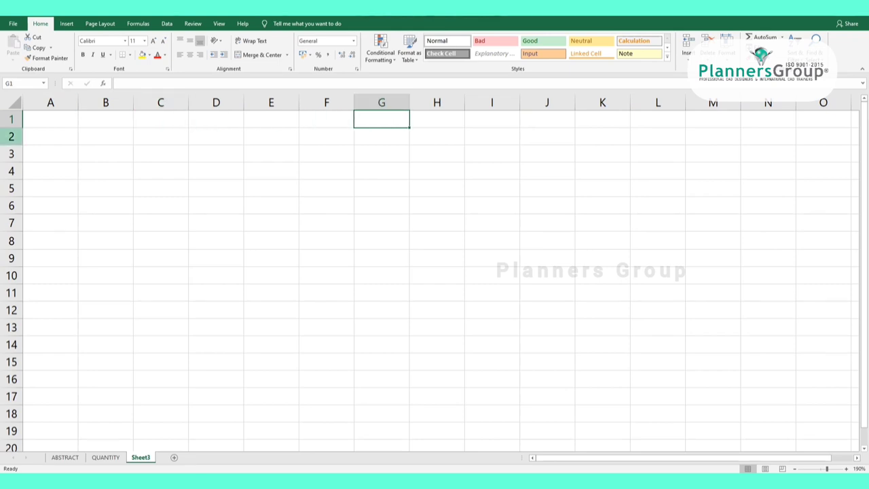
key("ctrl+Home")
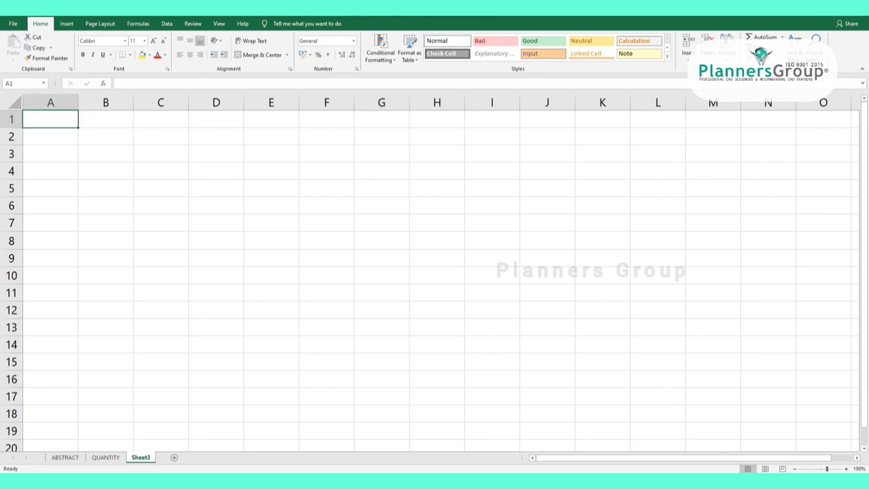
type("QUA")
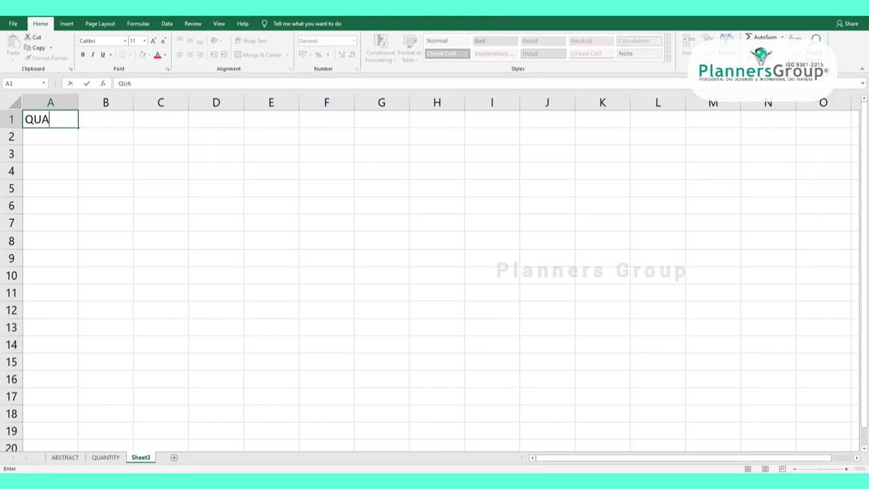
type("NTITY")
type(" ES")
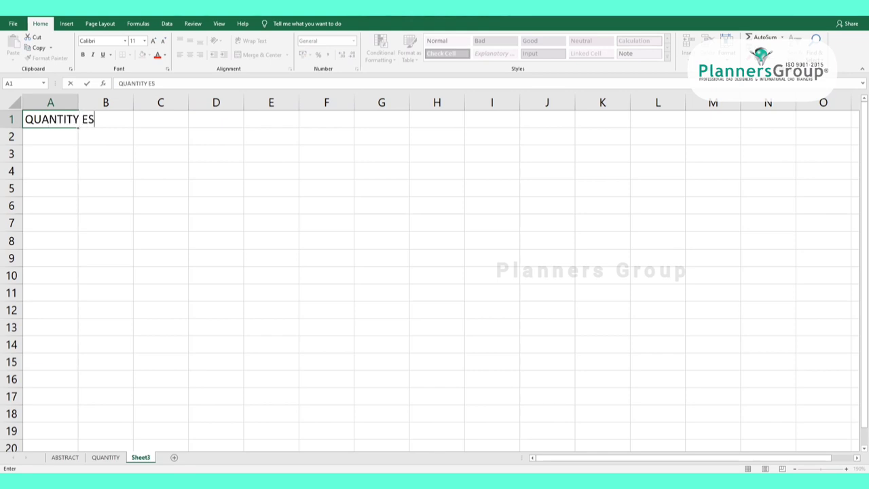
type("TIMATE O")
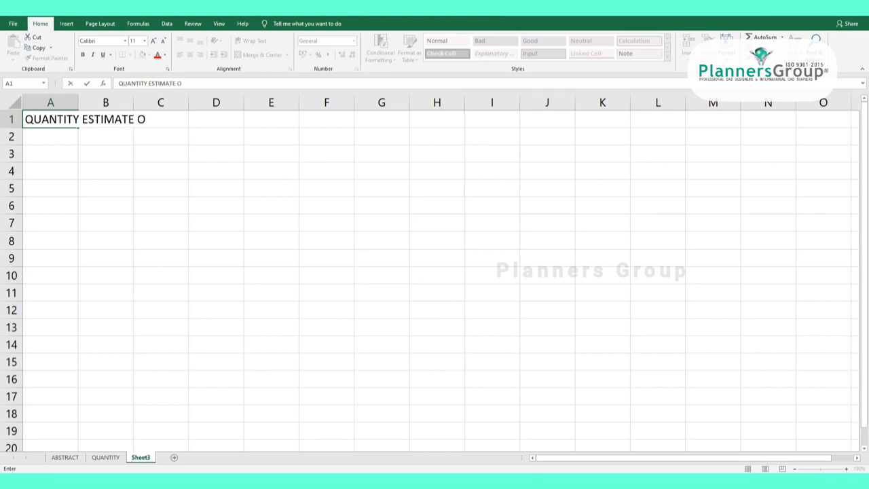
type("F PROPO")
type("SED RESI")
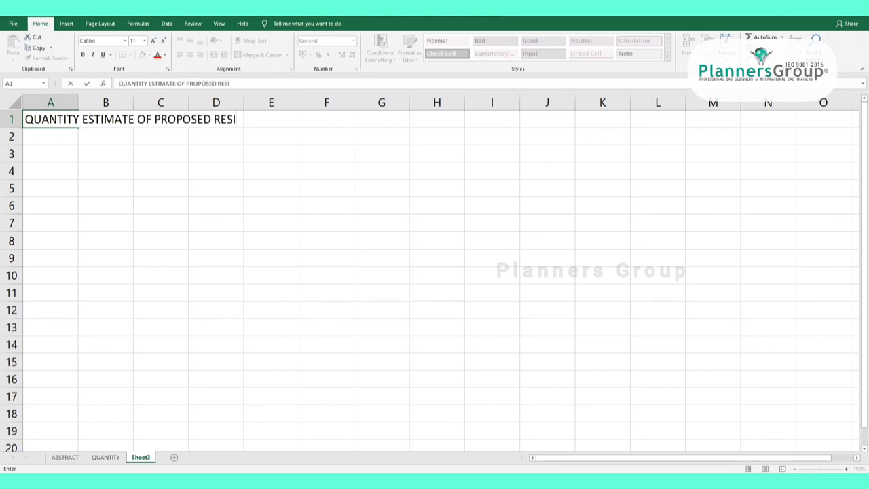
type("DENTIAL ")
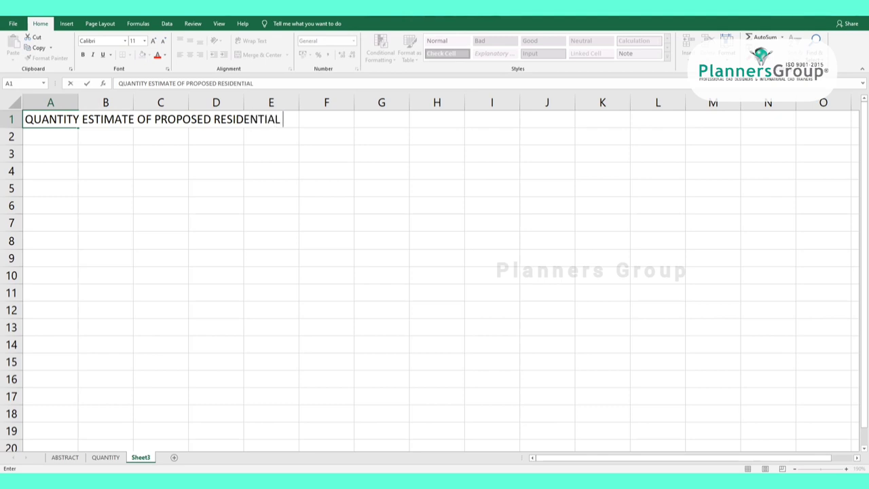
type("BUILDIN")
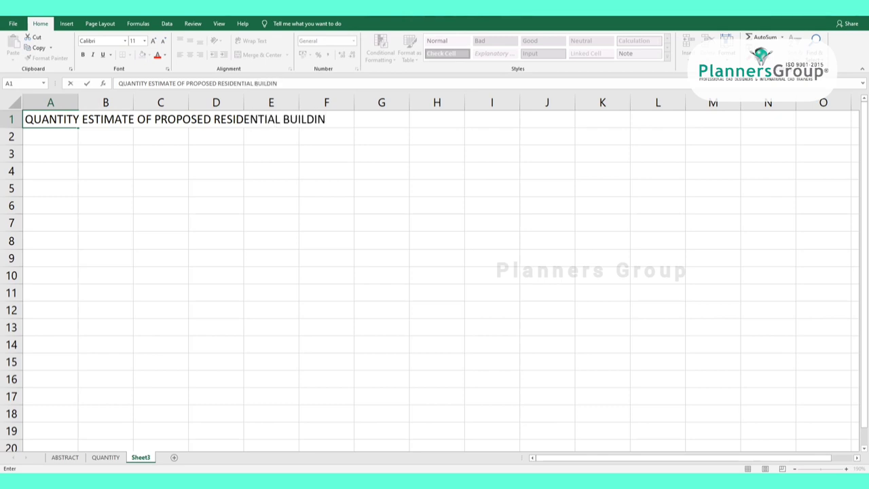
type("G FOR M")
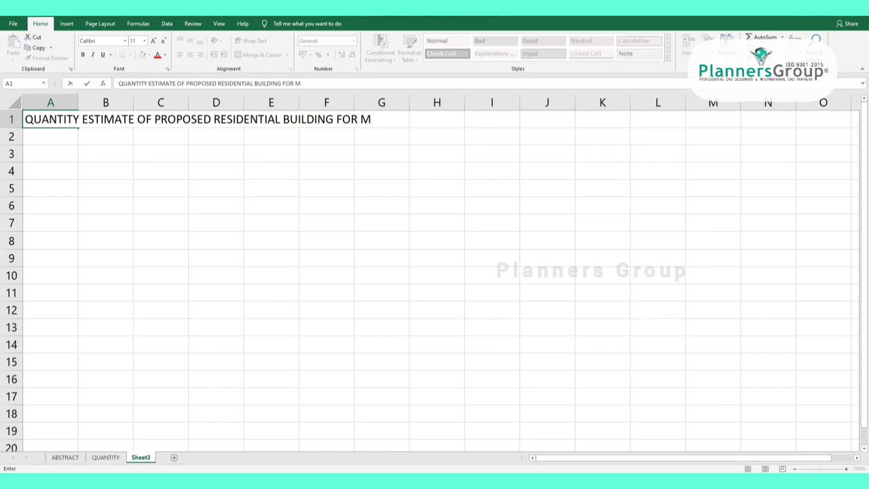
type("R.AKAS")
type("H, AKA")
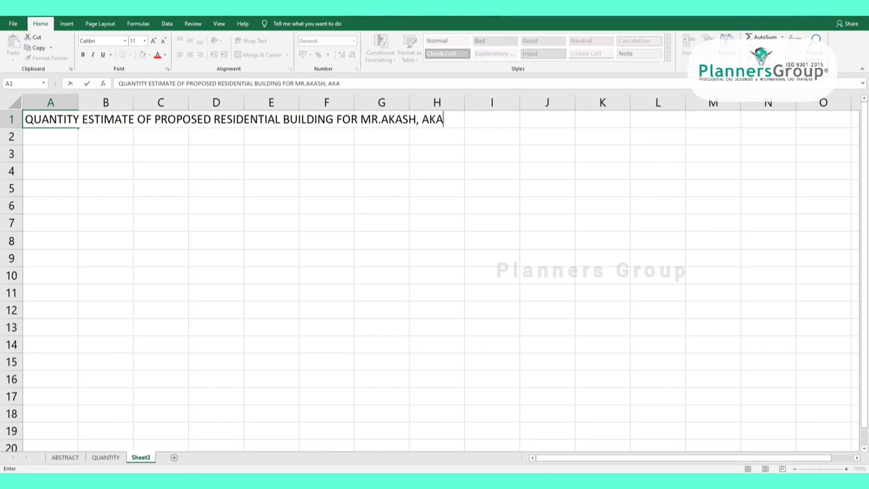
type("SH BHA")
type("VAN,")
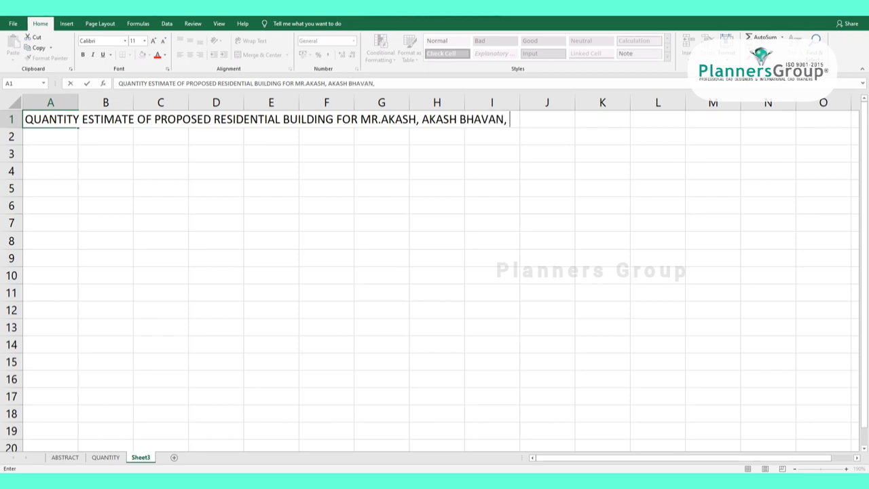
type(" IN RES")
type(" Y NO")
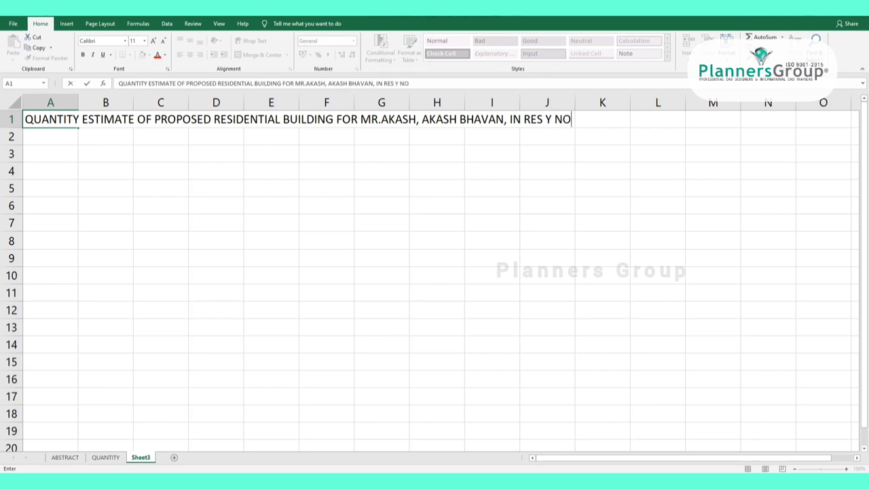
type(":10 A")
type("T VAZHA")
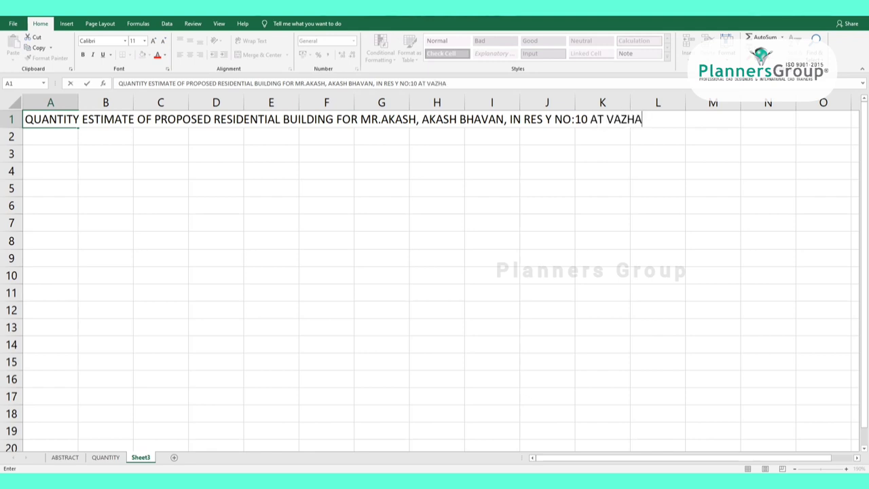
type("PPALLY")
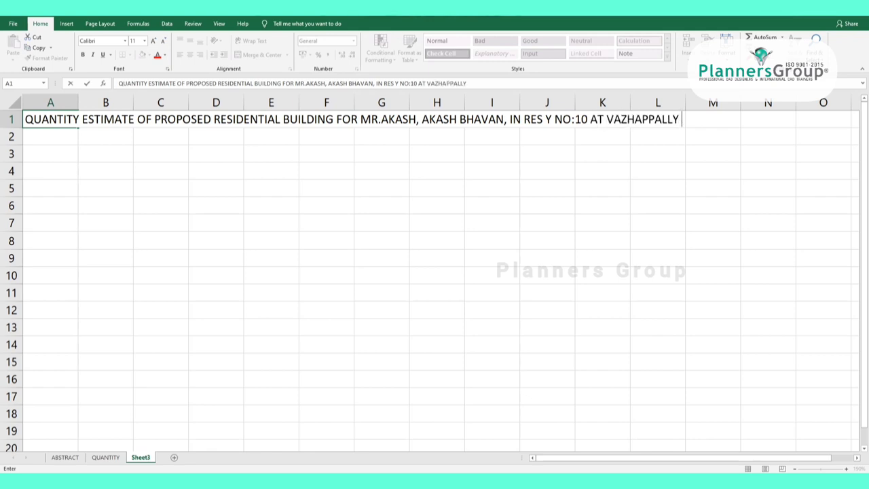
type(" PANCHA")
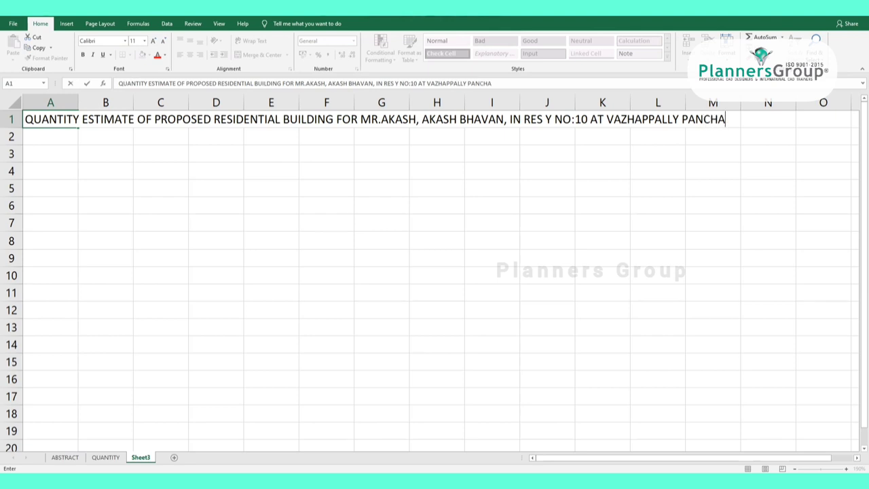
type("YATH")
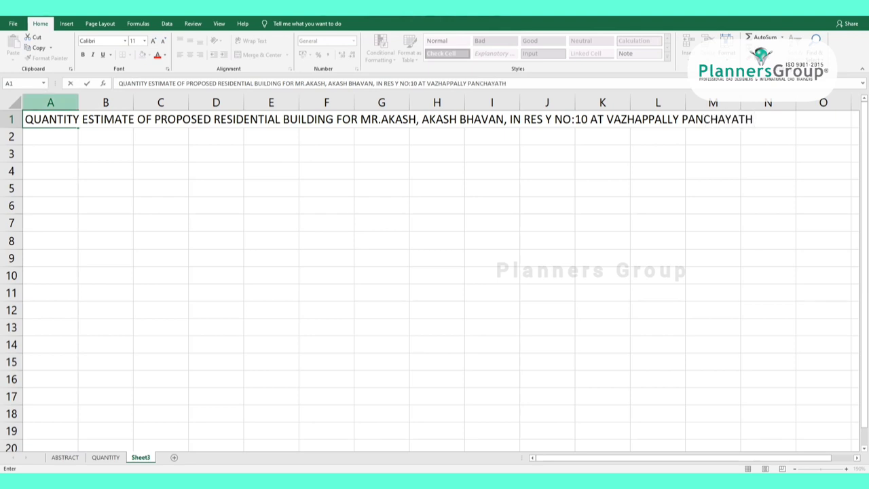
left_click(437, 205)
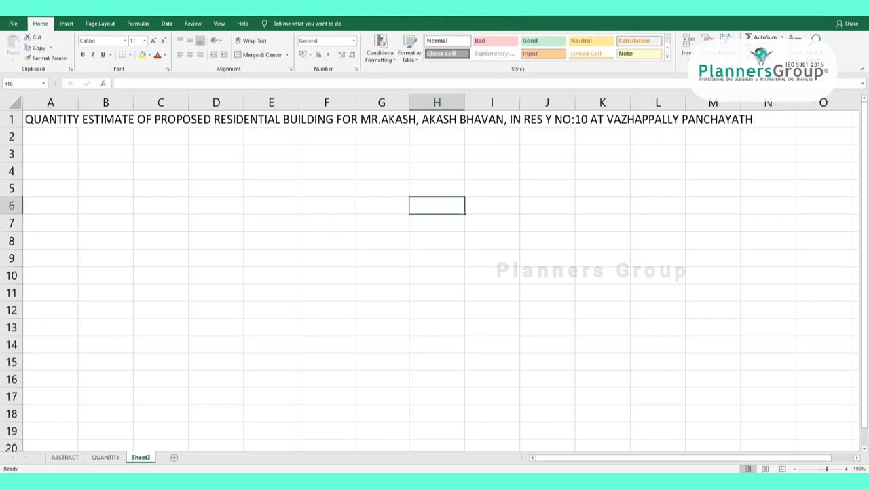
Enter the SL NO header in A2; a stray R also goes into B1
left_click(50, 136)
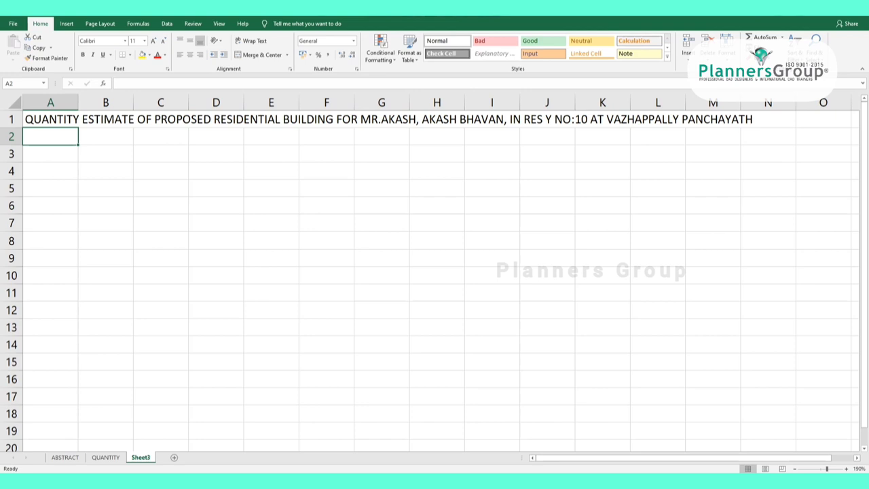
type("SL")
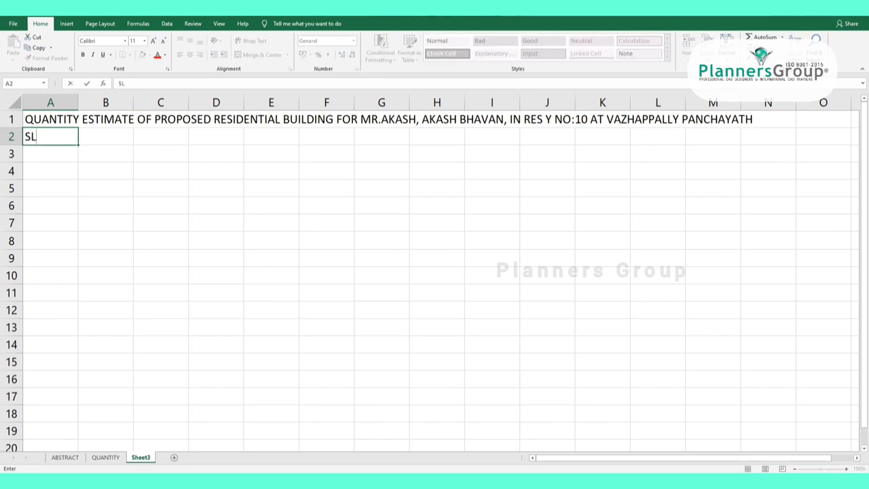
type(" NO")
left_click(105, 205)
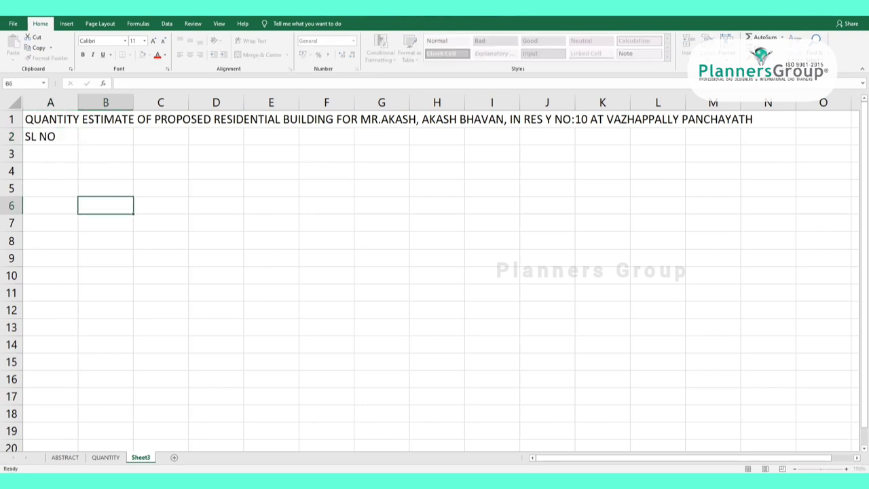
left_click(50, 119)
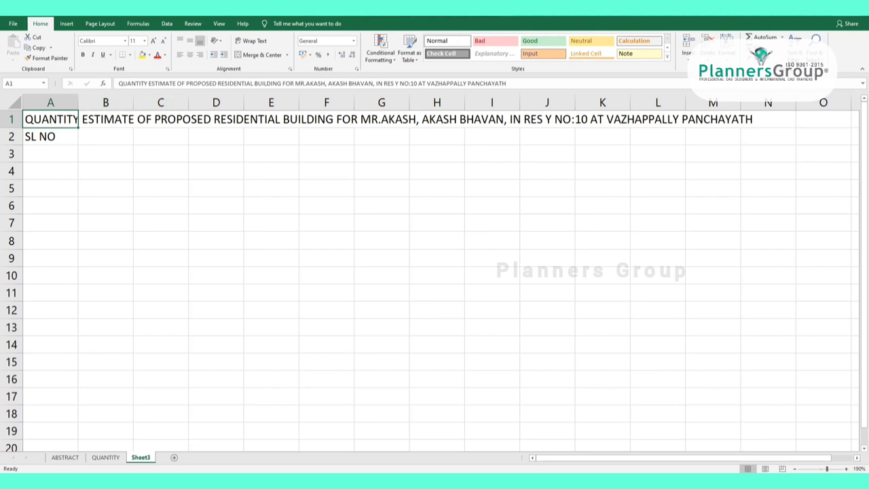
left_click(105, 119)
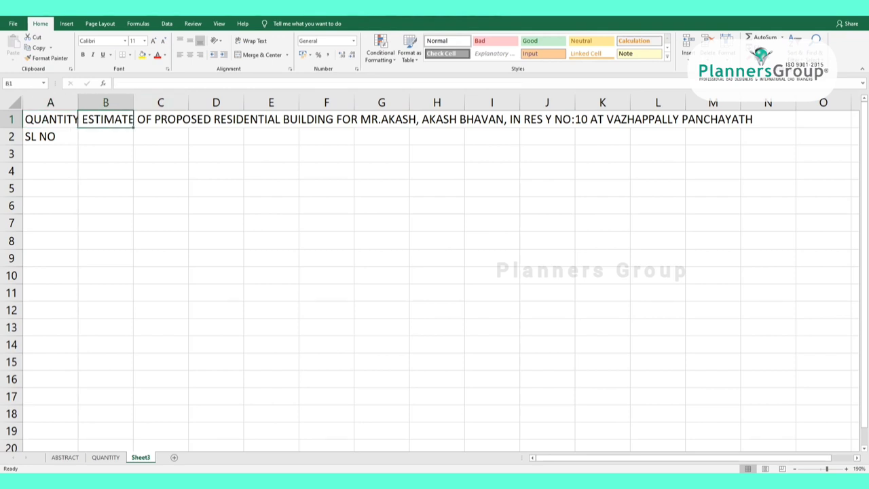
type("R")
left_click(105, 170)
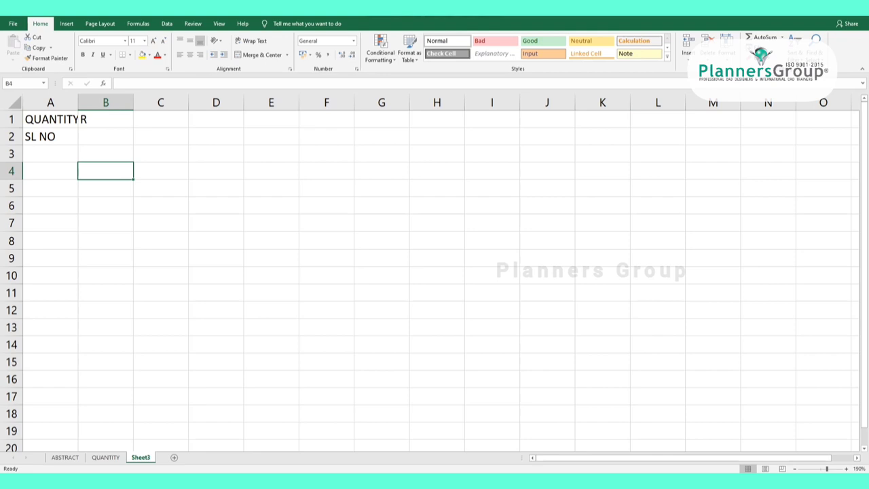
left_click(50, 137)
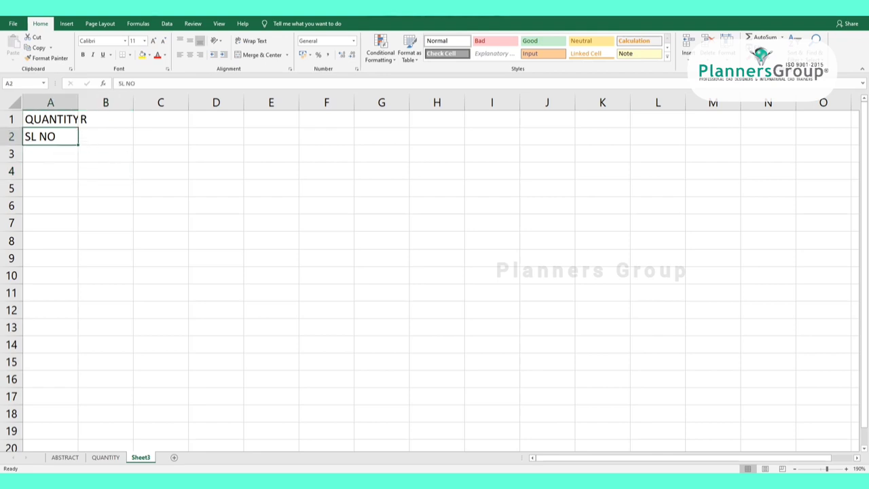
Enter the DECRIPTION OF WORK header in B2
left_click(105, 137)
type("D")
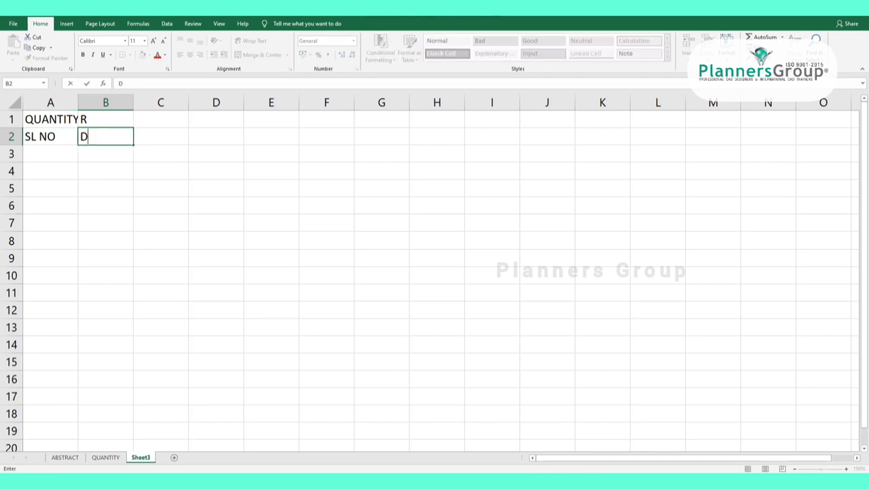
type("ECRI")
type("PTION O")
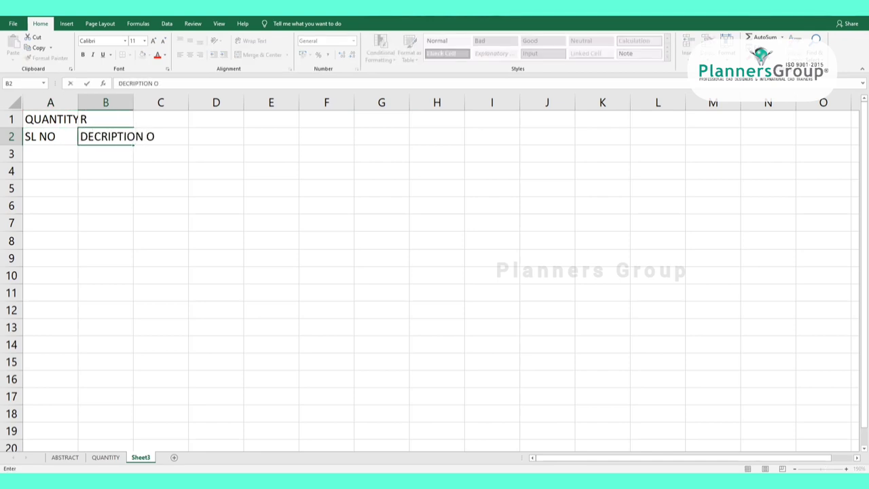
type("F WORK")
left_click(160, 153)
left_click(215, 171)
left_click(160, 137)
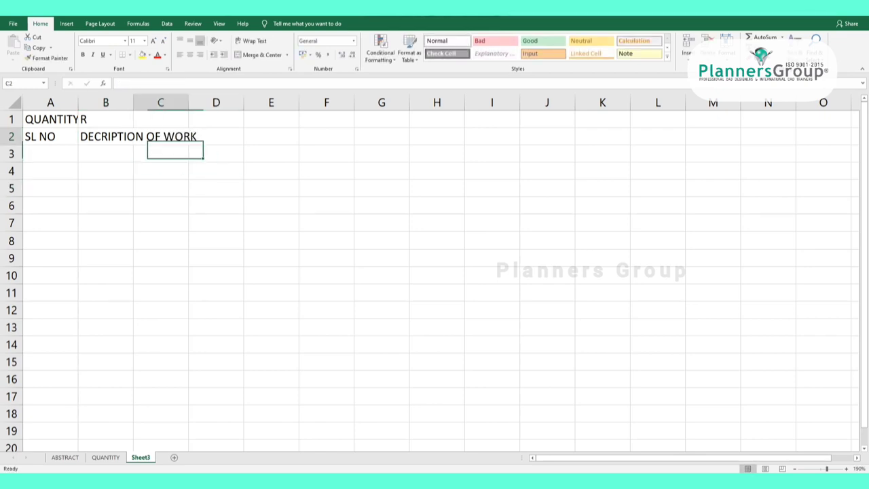
left_click(105, 136)
left_click(160, 137)
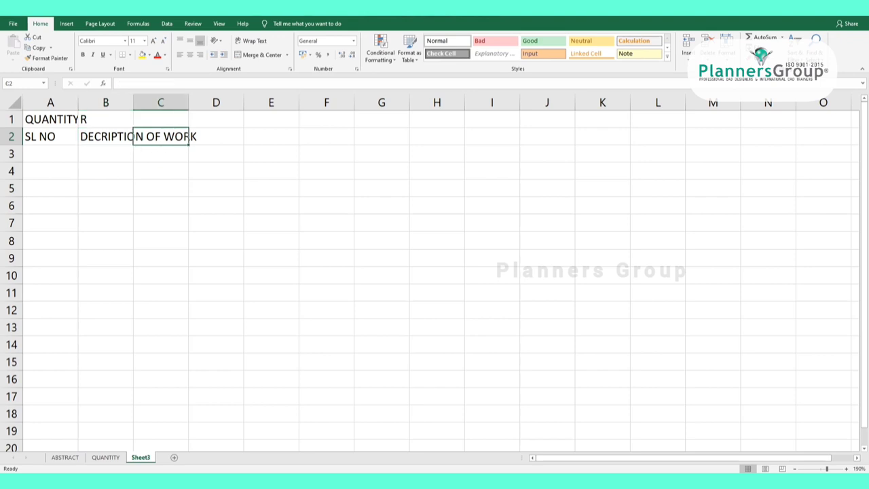
Fill C2:F2 with the headers NO, LENGTH, WIDTH and HEIGHT
type("N")
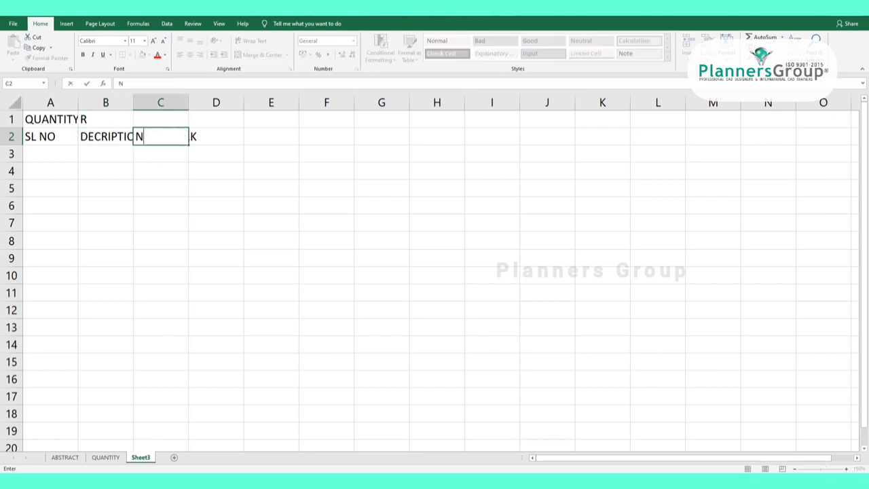
type("O")
key("Tab")
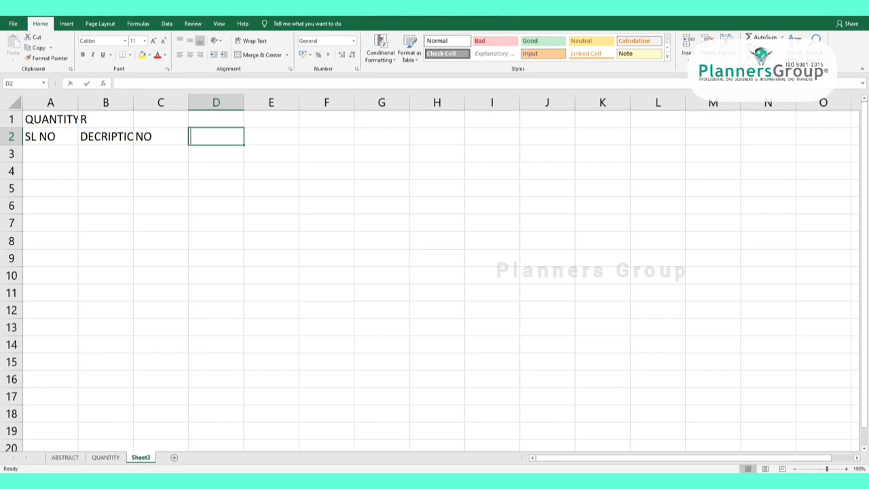
type("LEN")
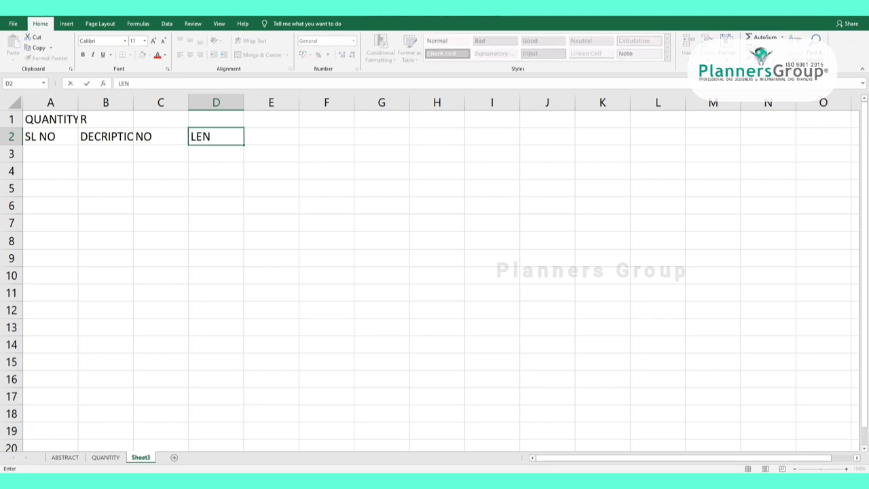
type("GTH")
key("Tab")
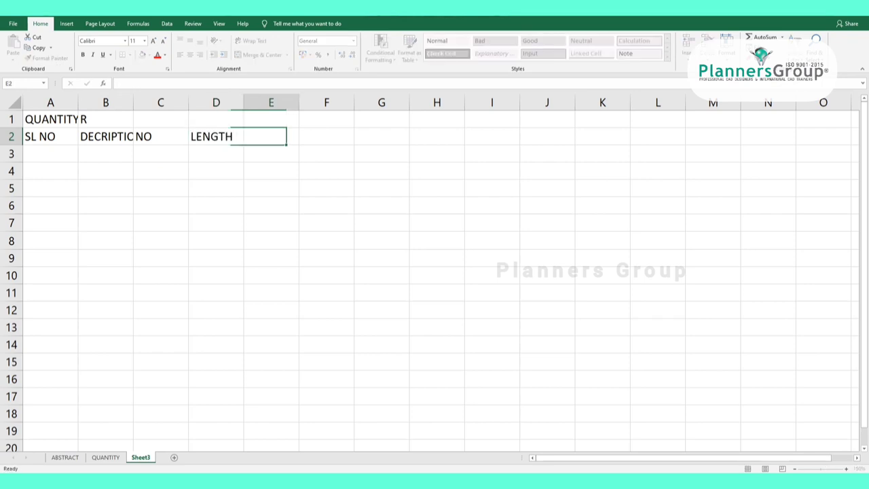
type("W")
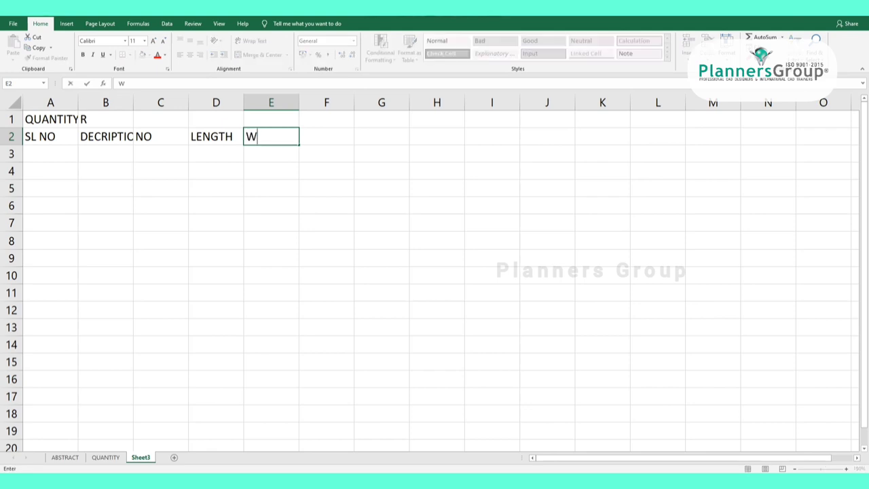
type("IDTH")
key("Tab")
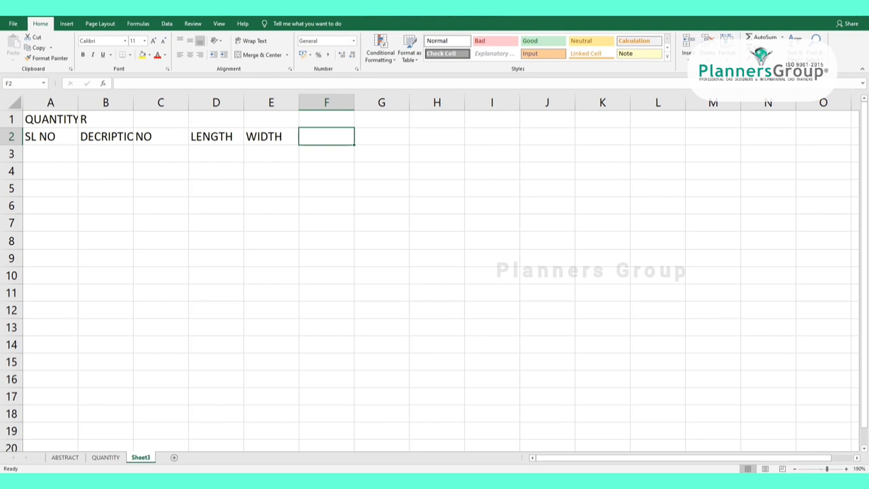
type("HE")
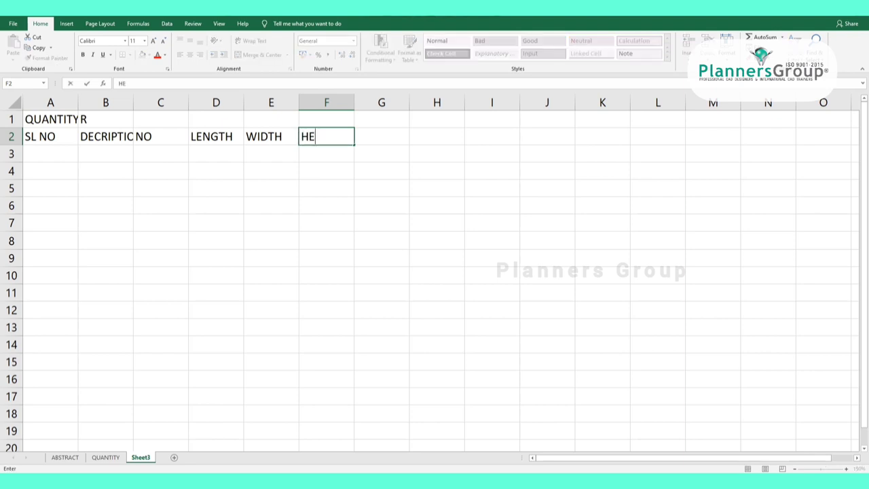
type("IGHT")
key("Tab")
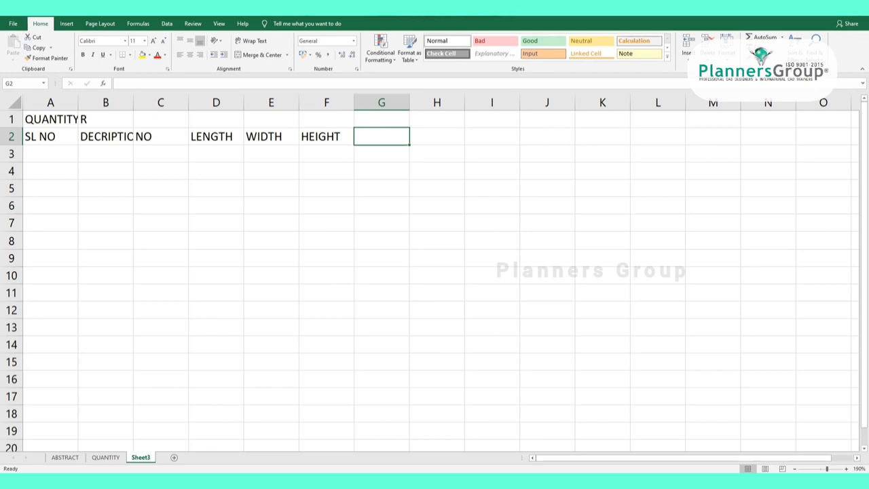
Add the QUANTITY header in G2 and UNIT in H2
type("QUANT")
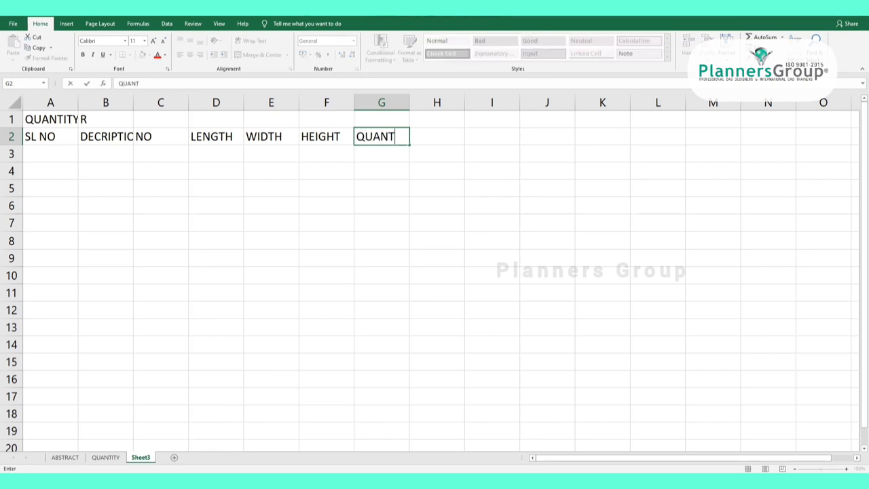
type("ITY")
key("F2")
left_click(492, 137)
left_click(436, 136)
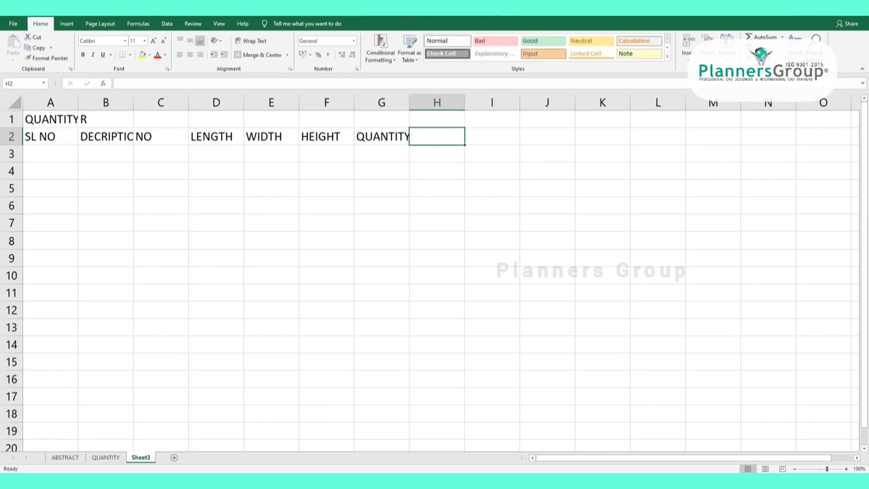
type("UNIT")
left_click(491, 205)
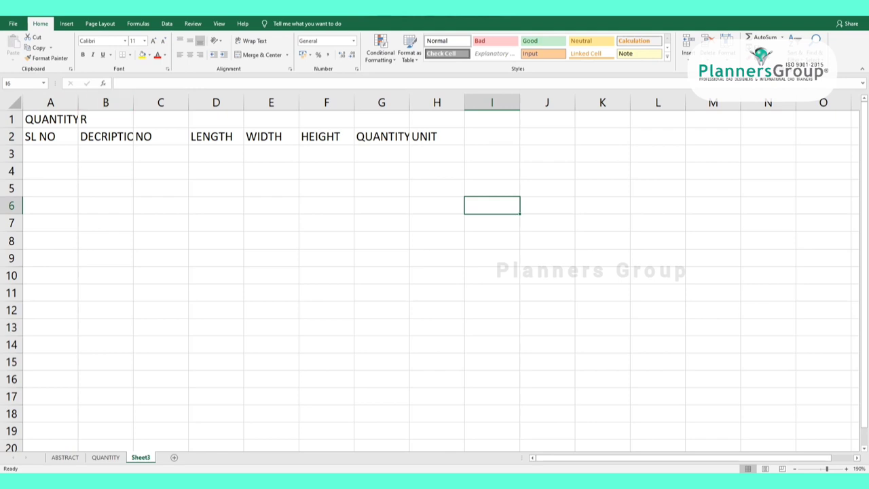
Widen columns A and C slightly and check the headers
left_click_drag(78, 102, 83, 102)
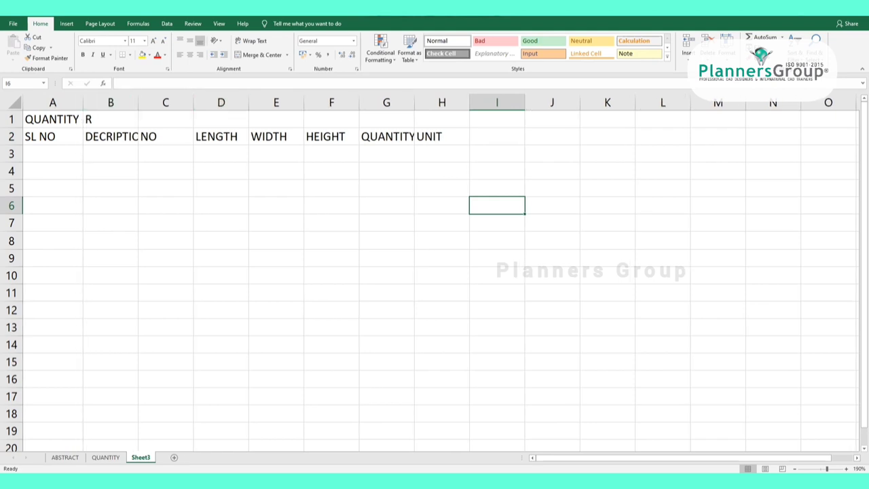
left_click_drag(193, 101, 199, 102)
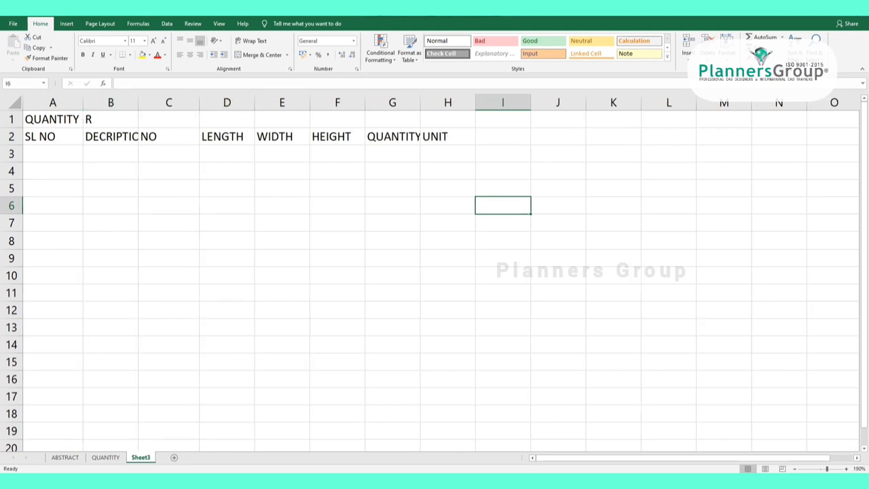
left_click(52, 119)
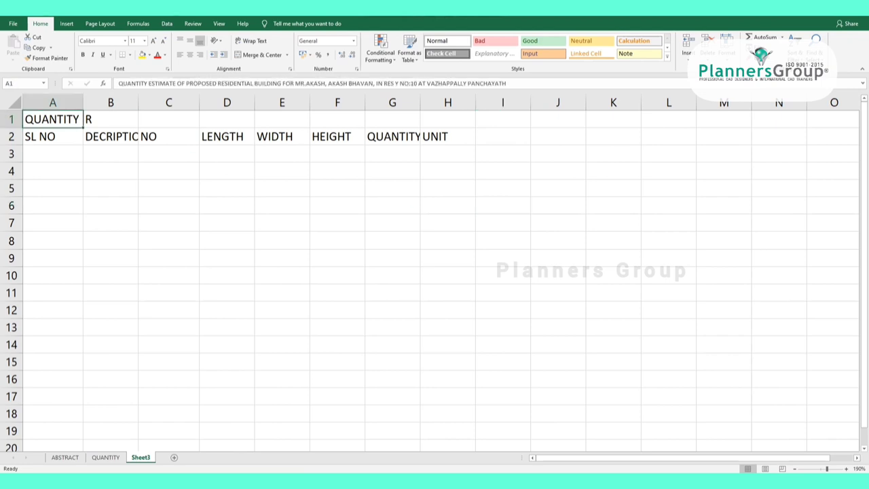
left_click(448, 137)
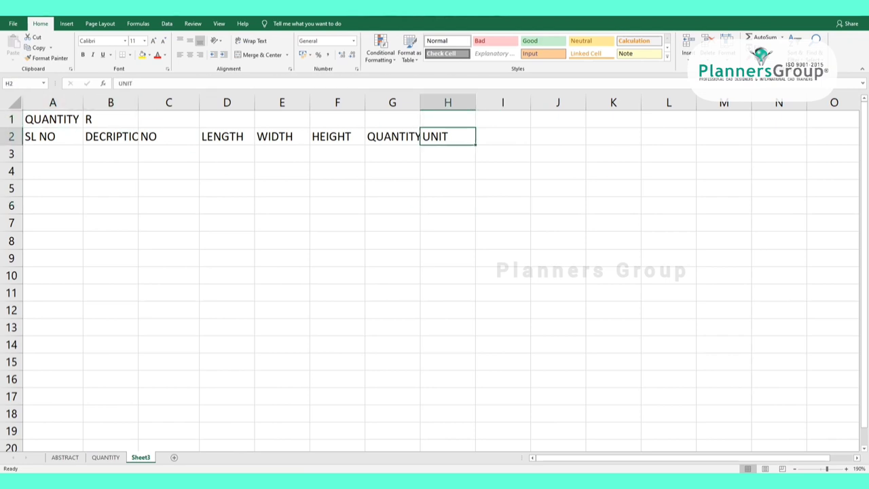
left_click(52, 136)
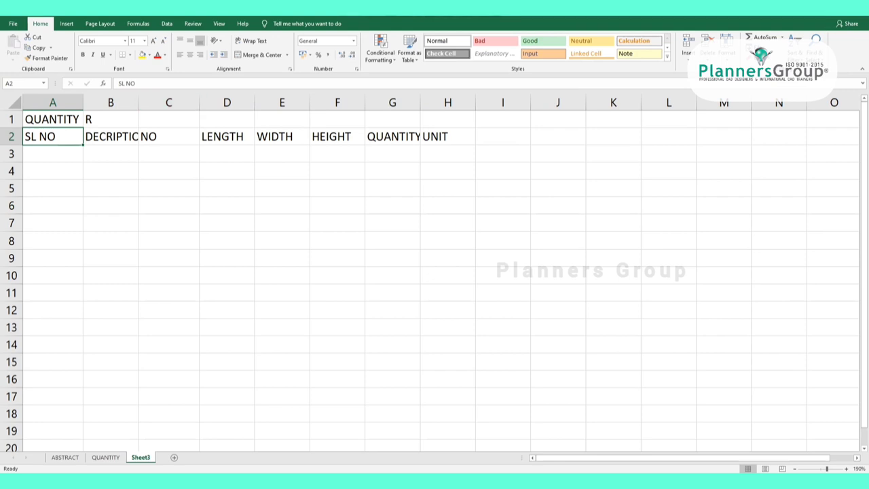
left_click(168, 204)
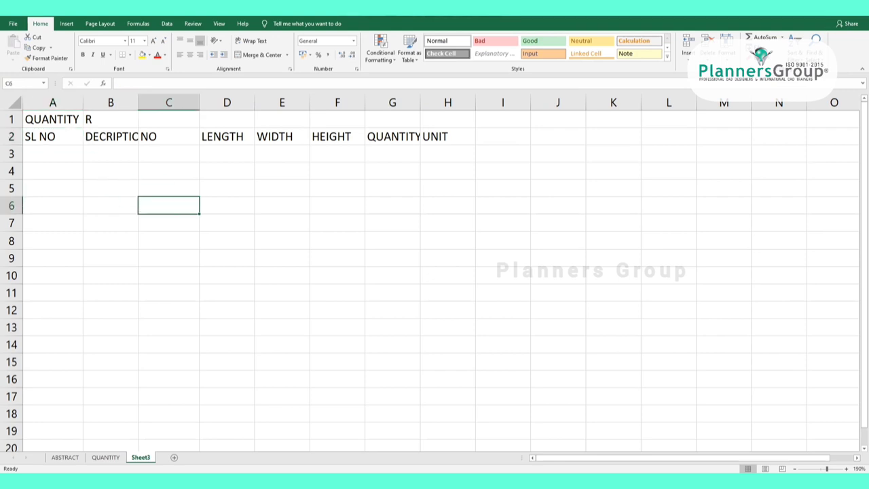
Widen column B for DECRIPTION OF WORK, heighten row 2, and widen column G for QUANTITY
left_click_drag(137, 101, 212, 101)
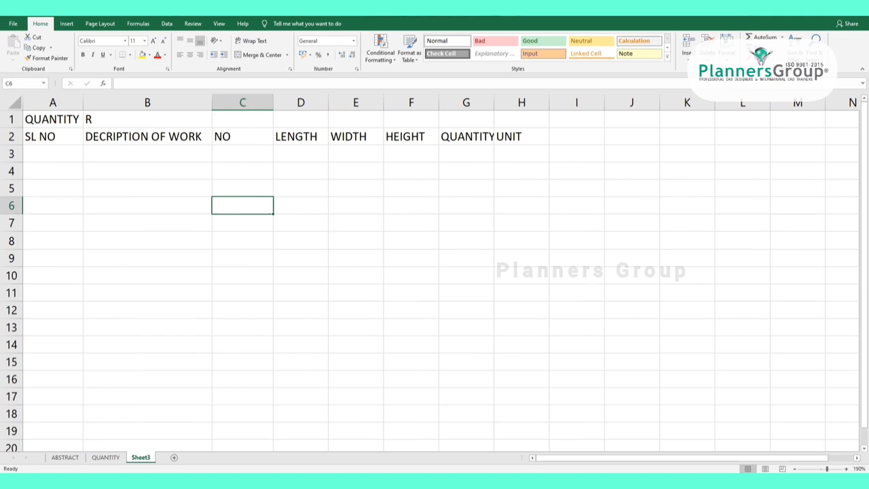
left_click(147, 136)
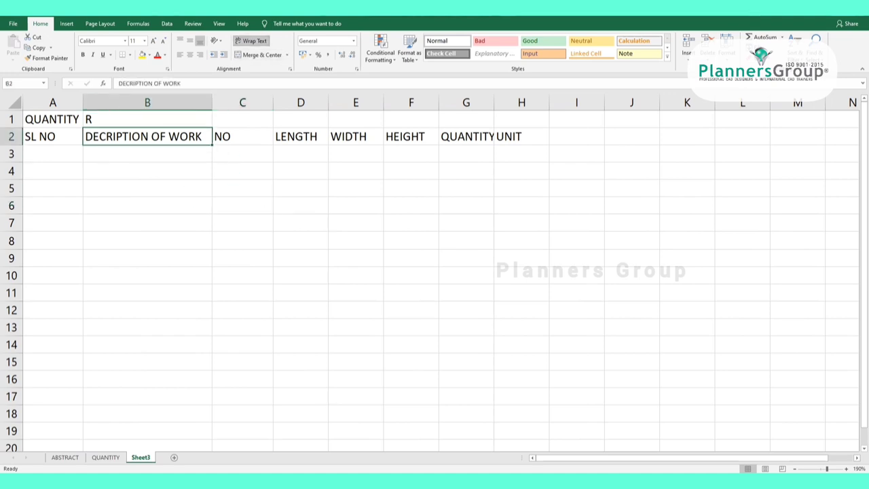
left_click_drag(11, 144, 11, 160)
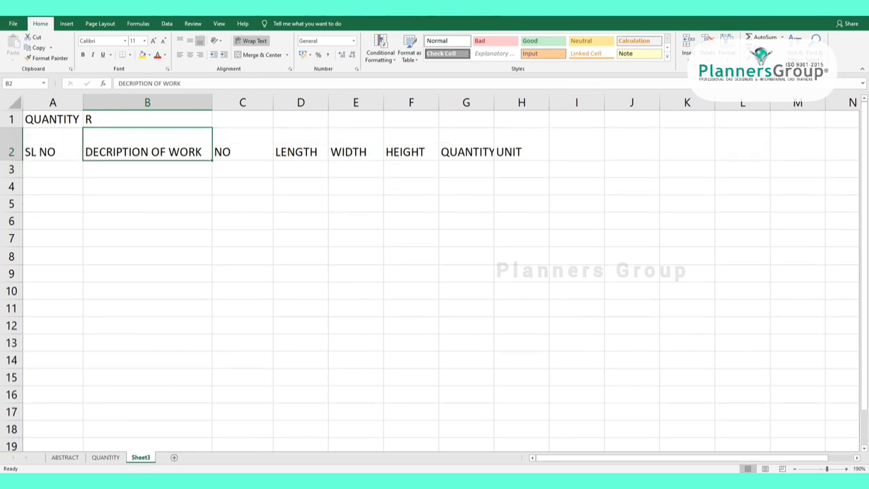
left_click(242, 203)
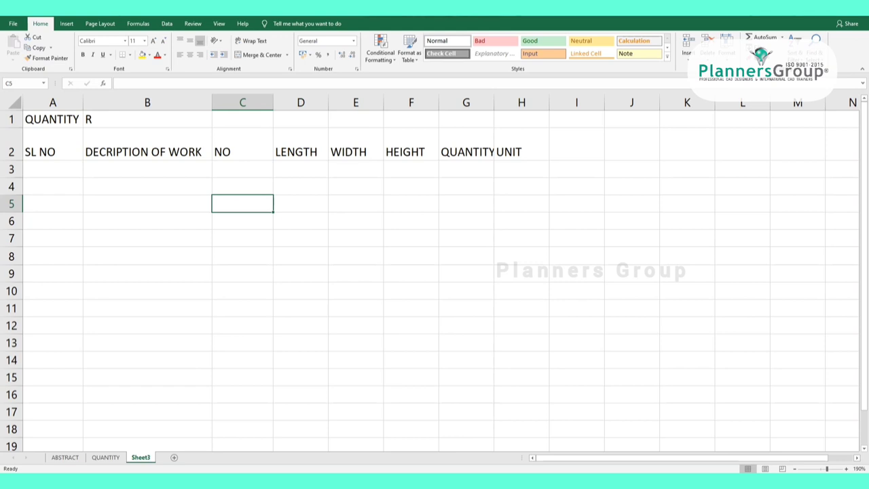
left_click_drag(494, 102, 500, 102)
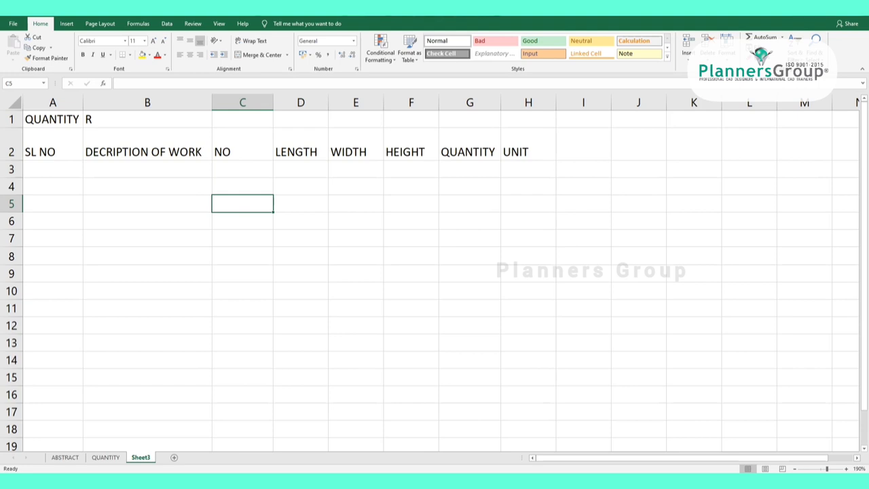
left_click(52, 119)
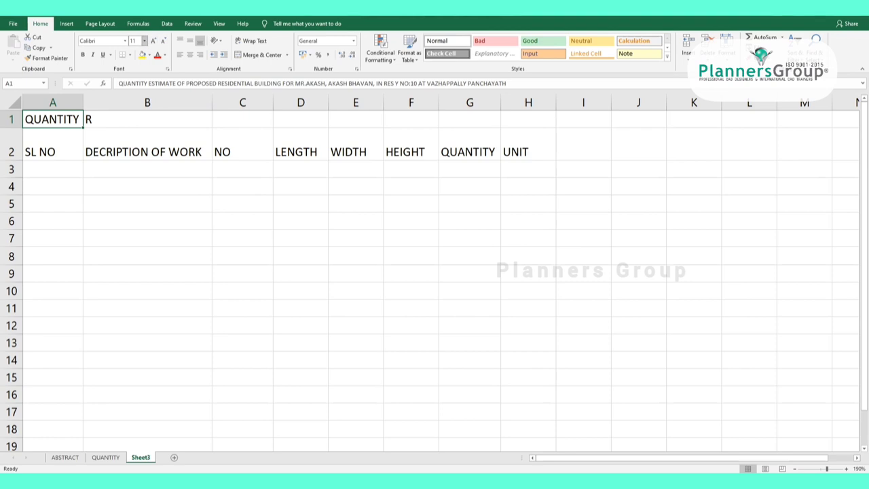
Set the title font size to 16 and delete the stray R from B1
left_click(144, 41)
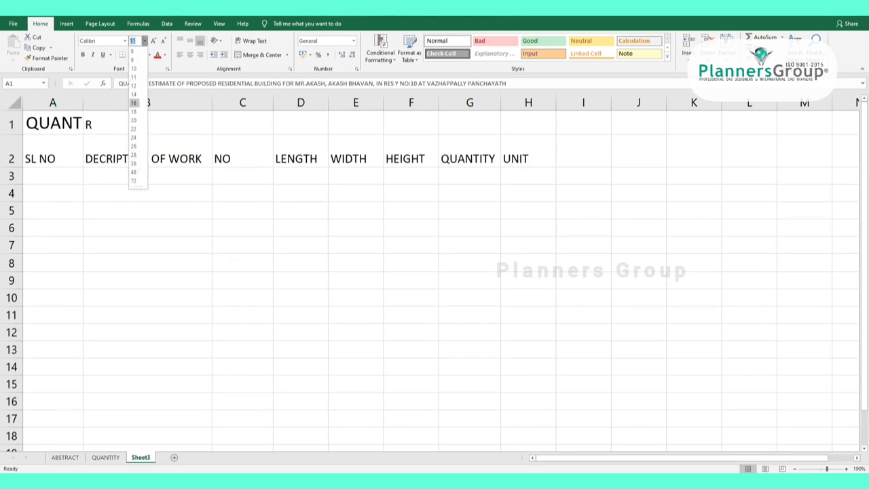
left_click(134, 103)
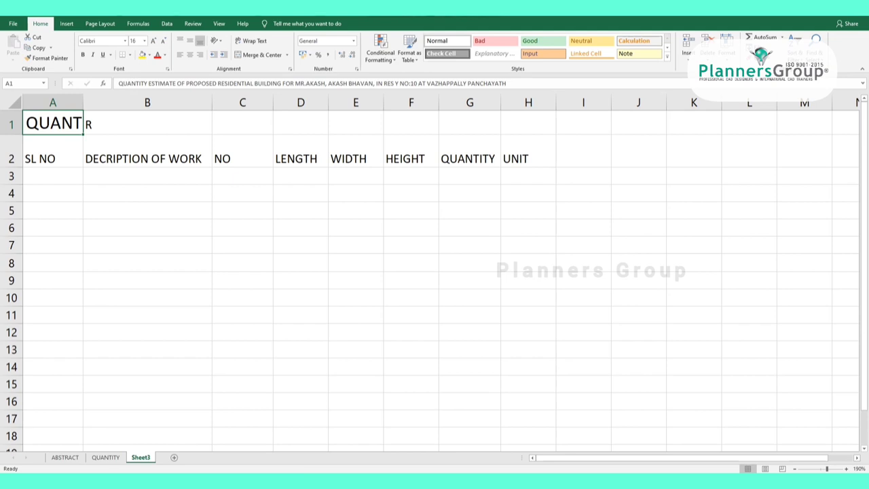
left_click(148, 193)
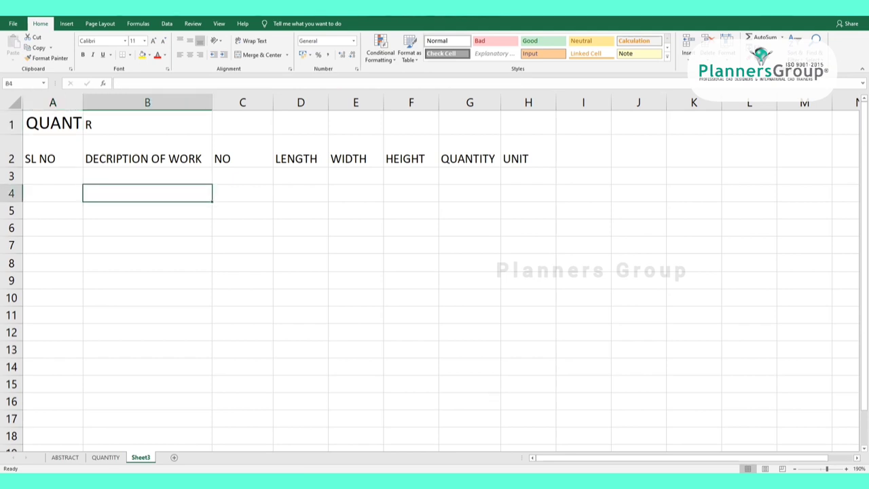
left_click(147, 123)
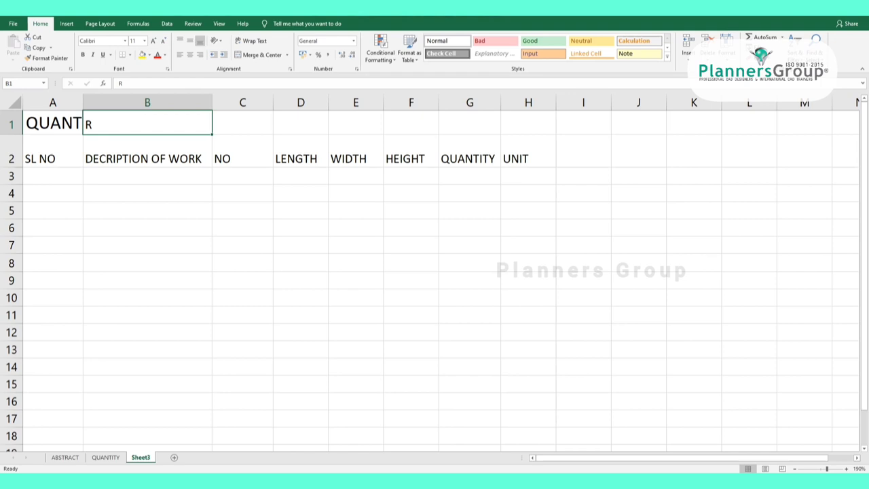
key("Delete")
key("Down")
key("Down")
key("Down")
key("ctrl+Home")
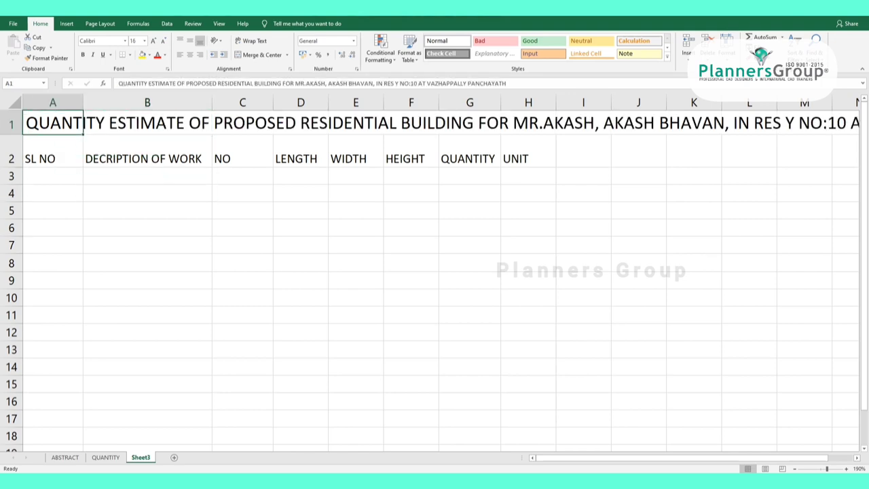
key("Right")
Merge and centre the title across A1:H1, wrap it, and make row 1 taller
left_click(52, 123)
left_click(147, 123)
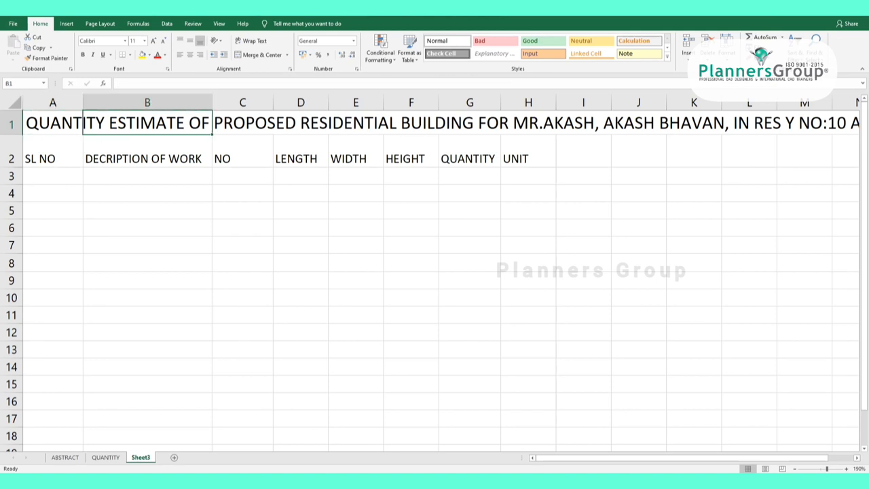
left_click(52, 123)
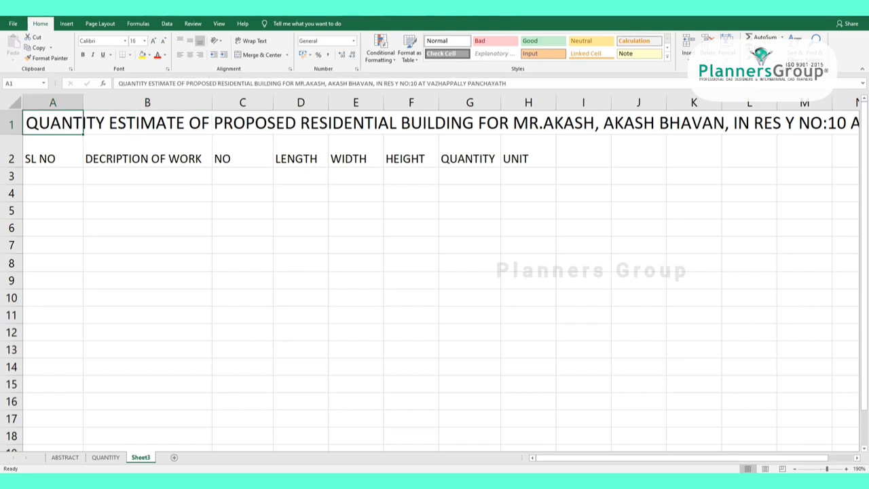
left_click(147, 210)
left_click(52, 123)
left_click_drag(52, 123, 528, 123)
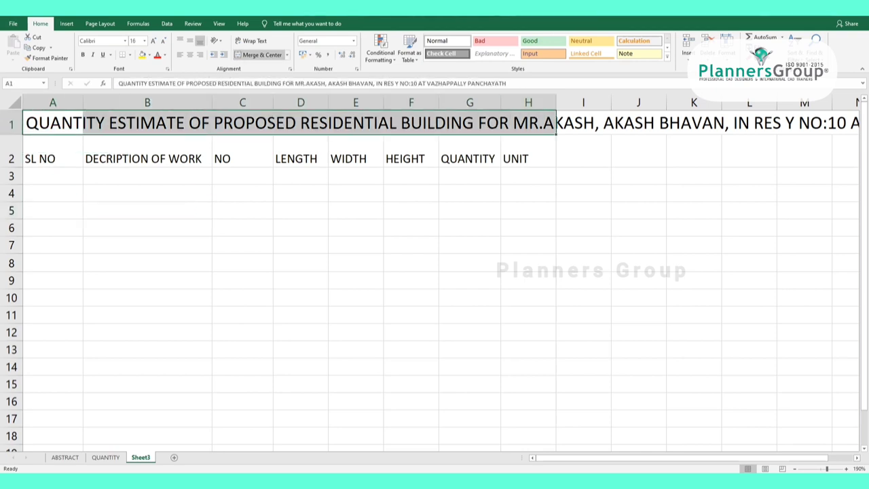
left_click(260, 54)
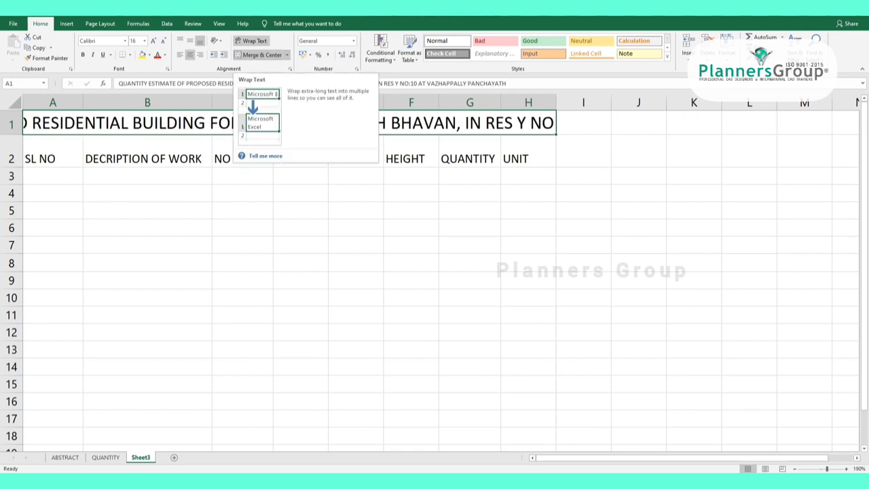
left_click(252, 41)
left_click(148, 227)
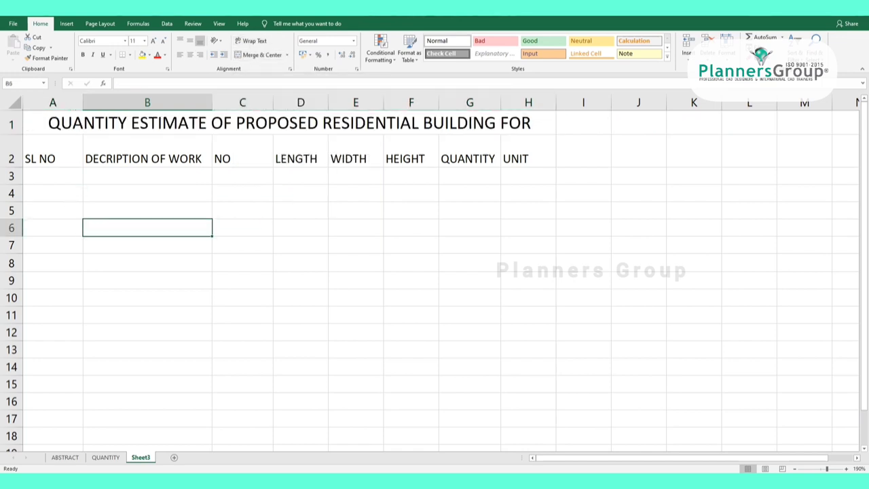
left_click_drag(11, 150, 12, 189)
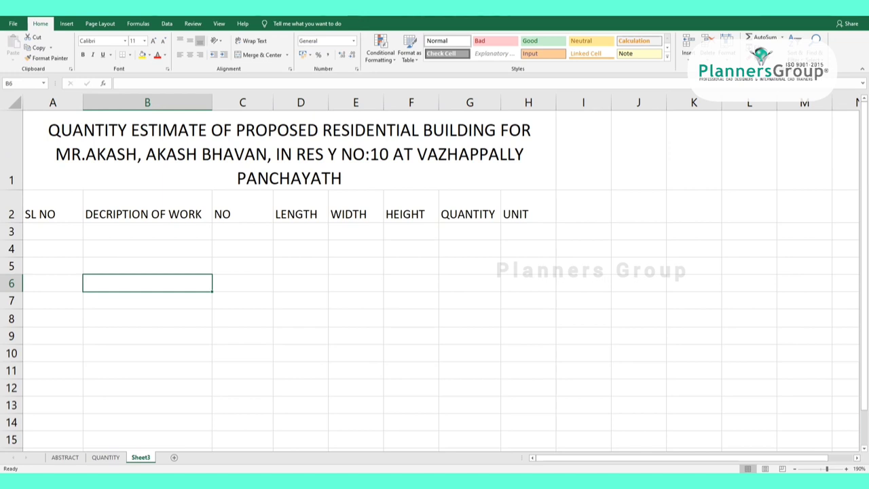
left_click(289, 149)
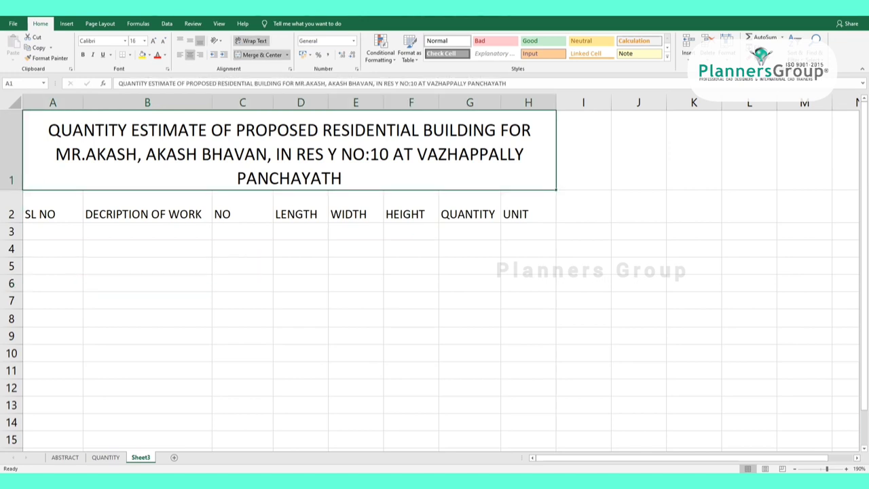
scroll(434, 271, "down", 3)
scroll(434, 271, "up", 3)
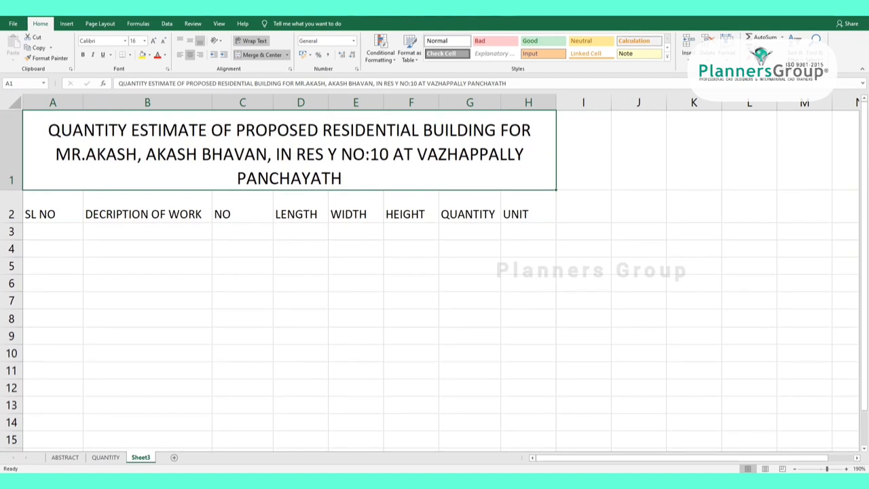
Apply All Borders to the table range A1:H14
left_click_drag(289, 149, 528, 422)
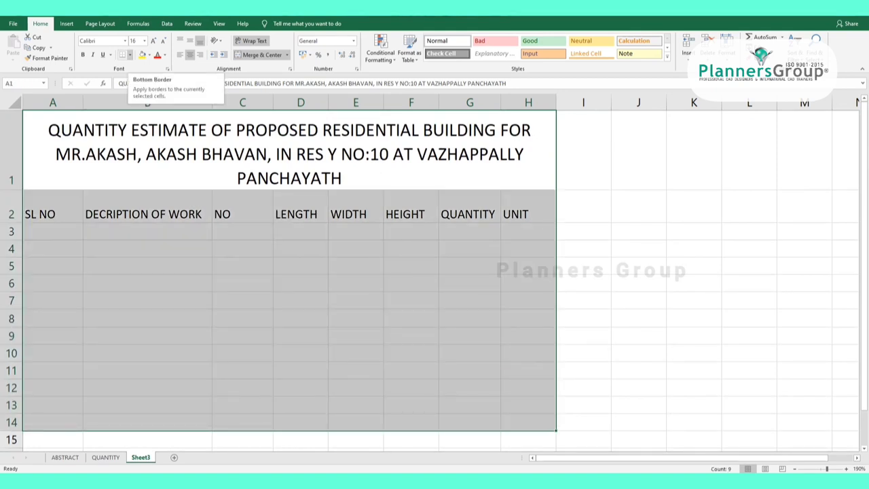
left_click(129, 54)
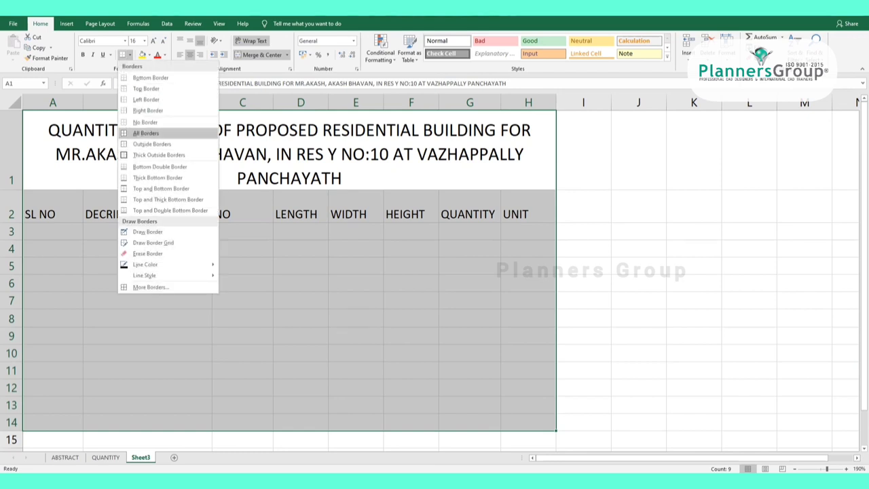
left_click(146, 133)
left_click(694, 248)
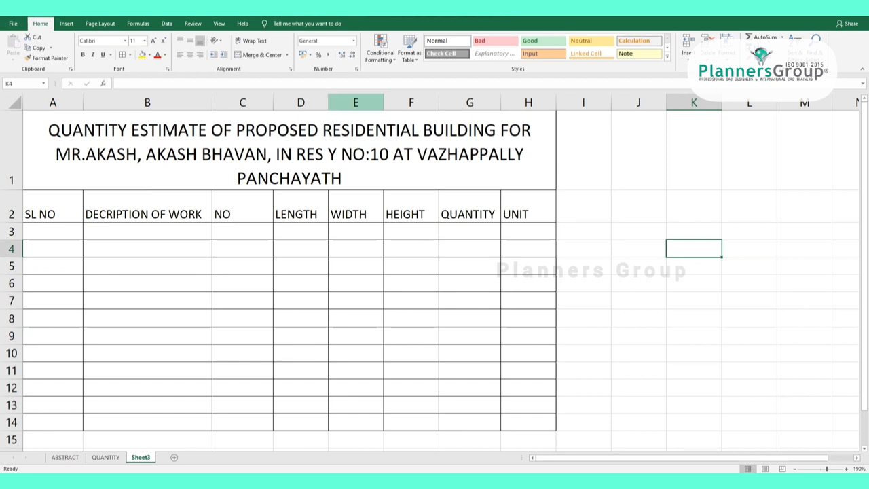
left_click(52, 231)
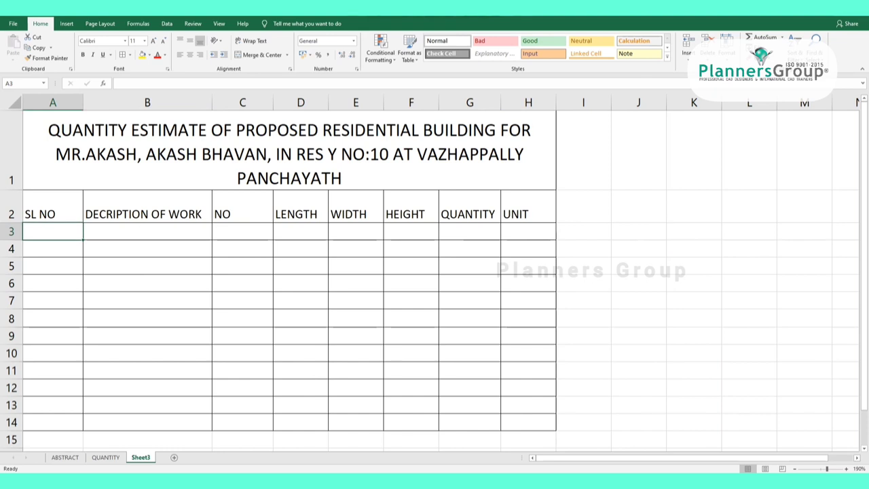
Enter serial number 1 in A3 and EARTH WORK ESCAVATION in B3, wrapped to two lines
type("1")
key("ctrl+Return")
left_click(147, 232)
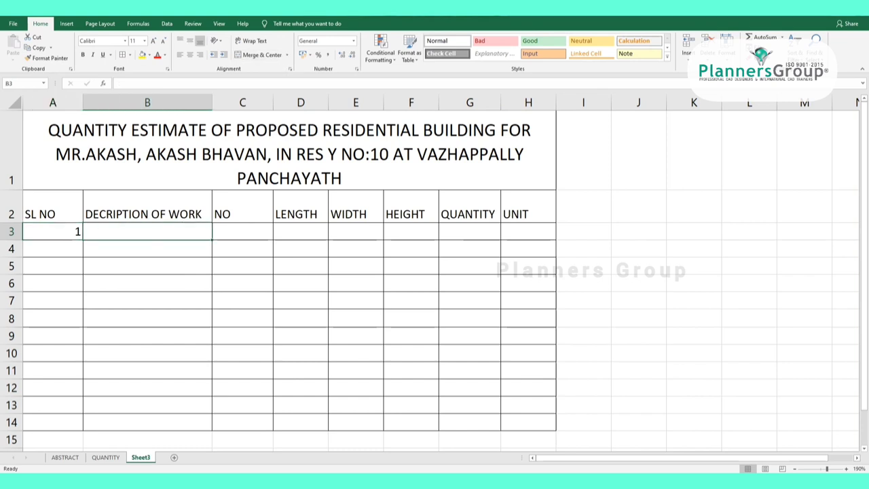
type("EA")
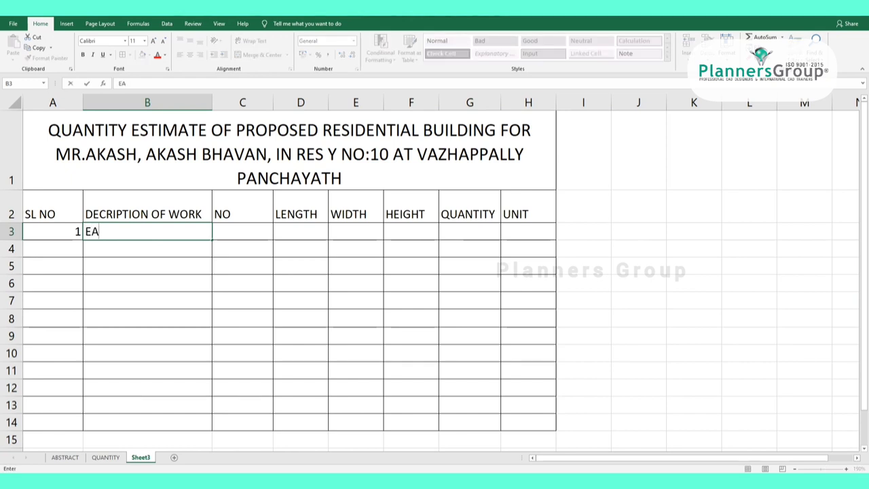
type("RTH")
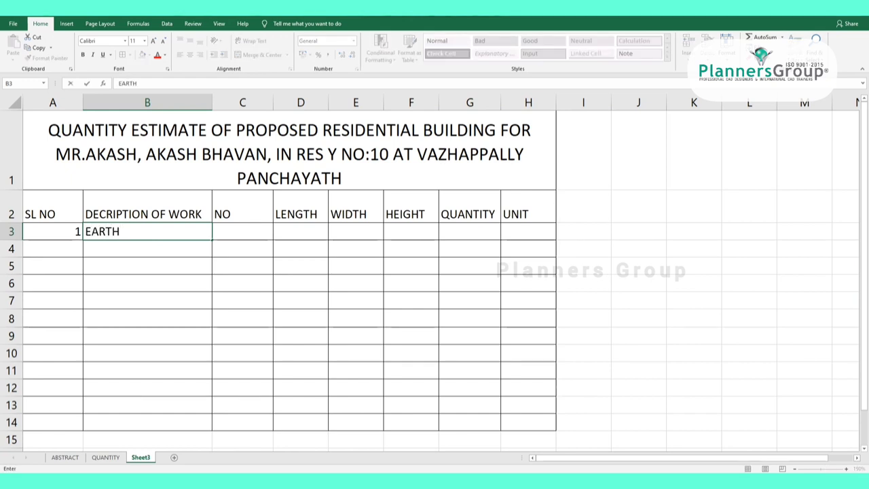
type(" WORK E")
type("SCAVA")
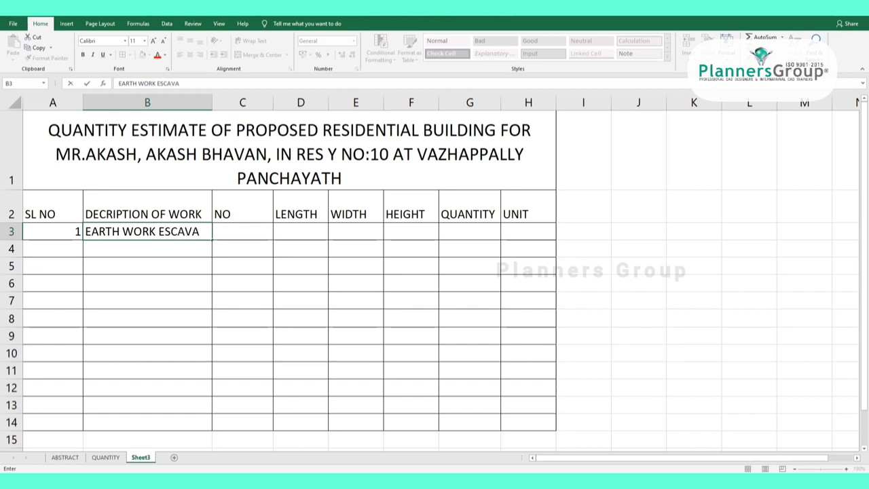
type("TION")
key("ctrl+Return")
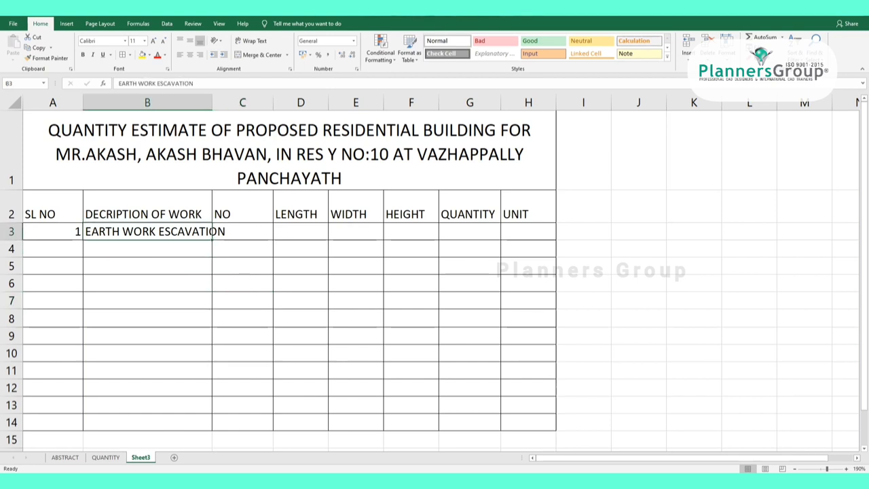
left_click(251, 40)
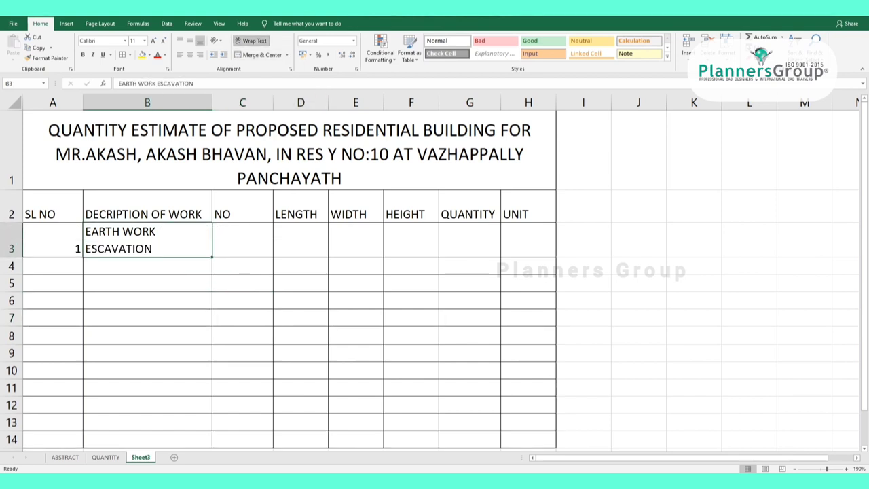
left_click(242, 239)
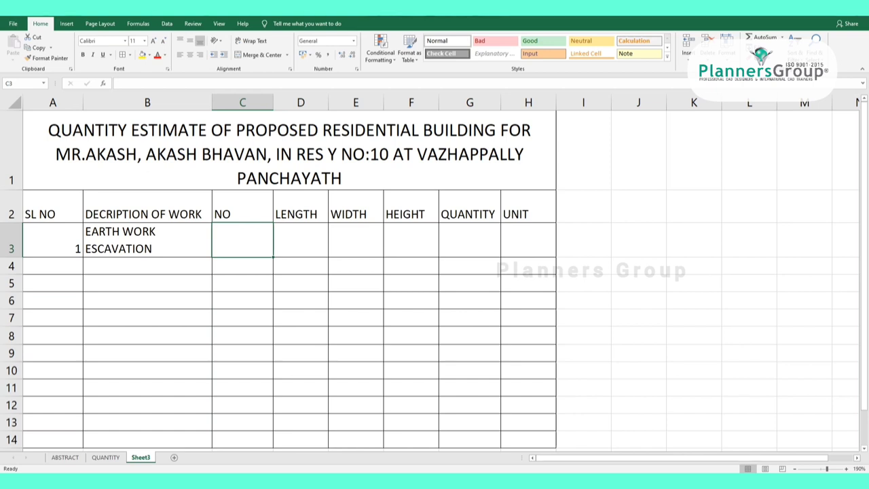
Enter OUTER WALL in B4 and HORIZONTAL WALLS in B5, with count 1 in C4
left_click(148, 266)
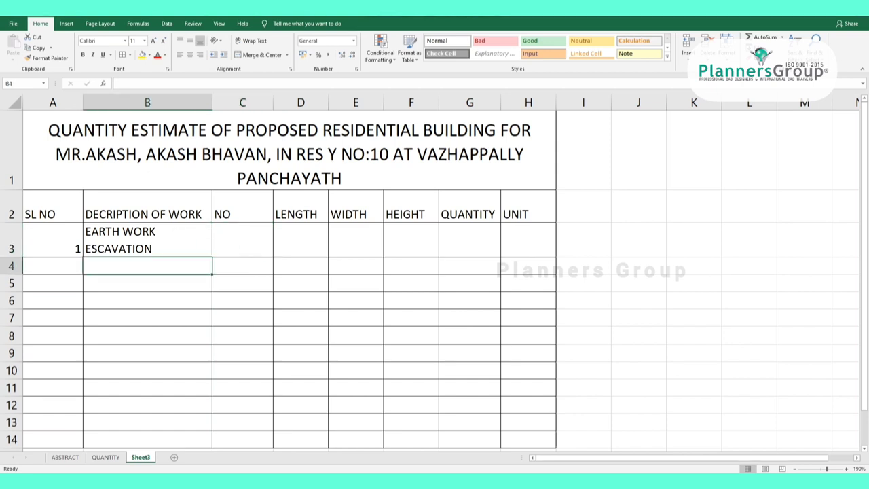
type("OUTE")
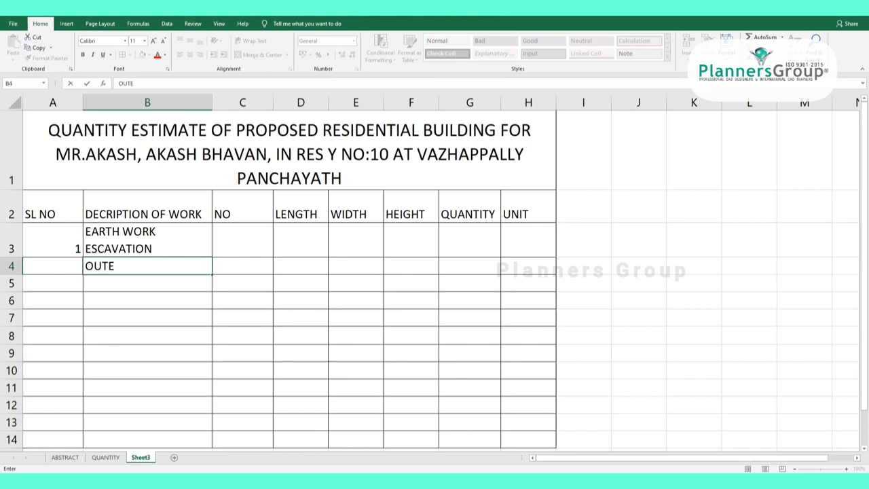
type("R WA")
type("LL")
key("Return")
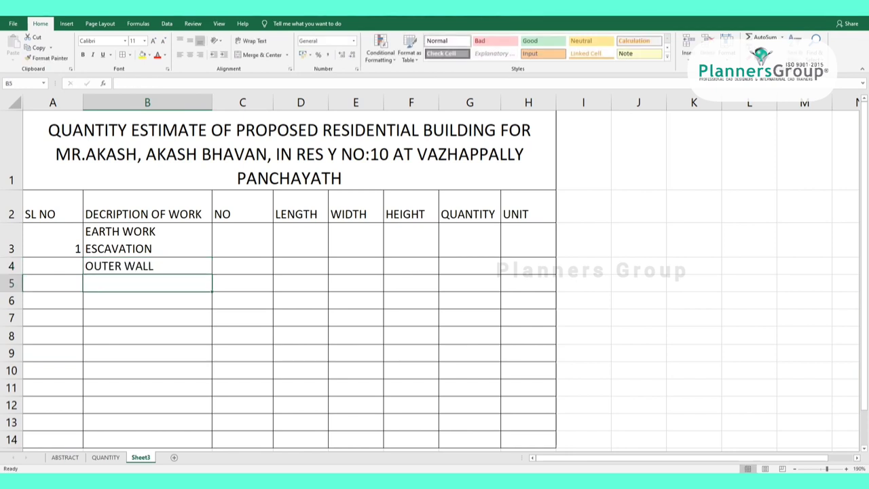
type("HOR")
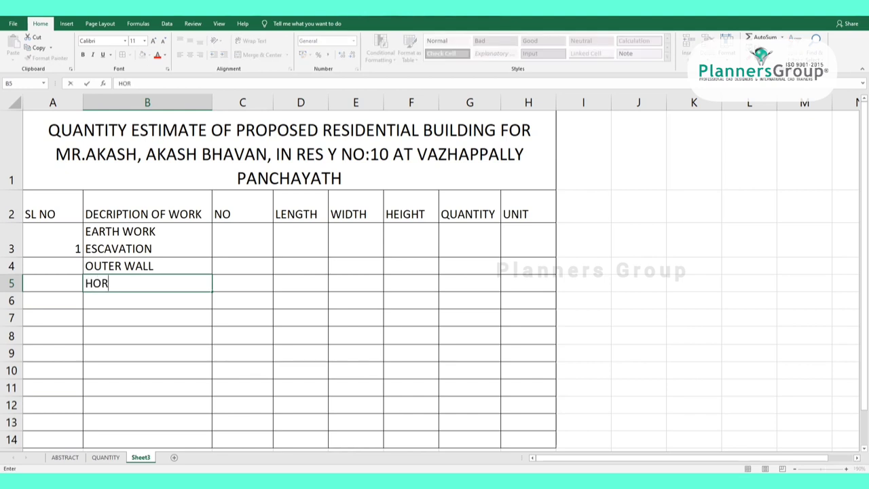
type("IZONT")
type("AL WALLS")
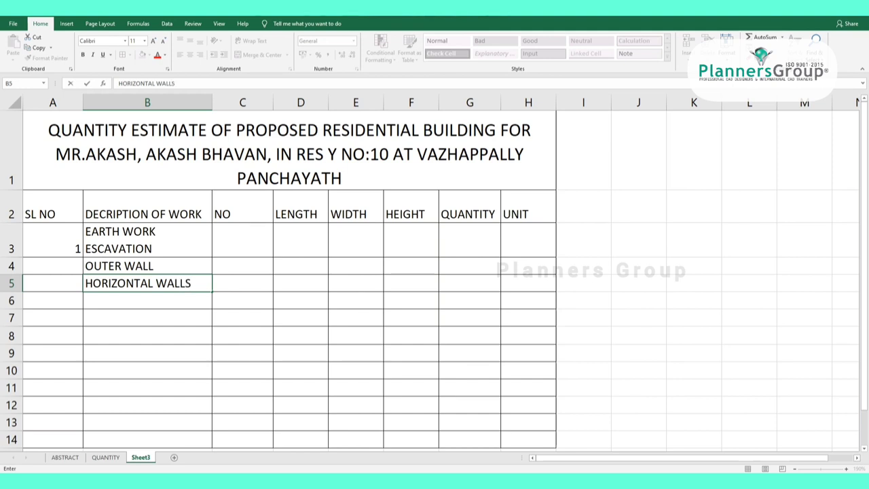
key("Tab")
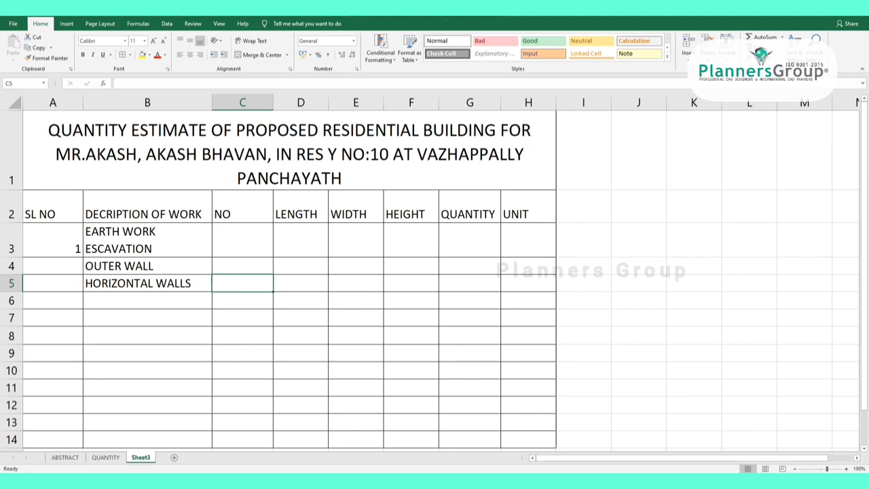
left_click(242, 265)
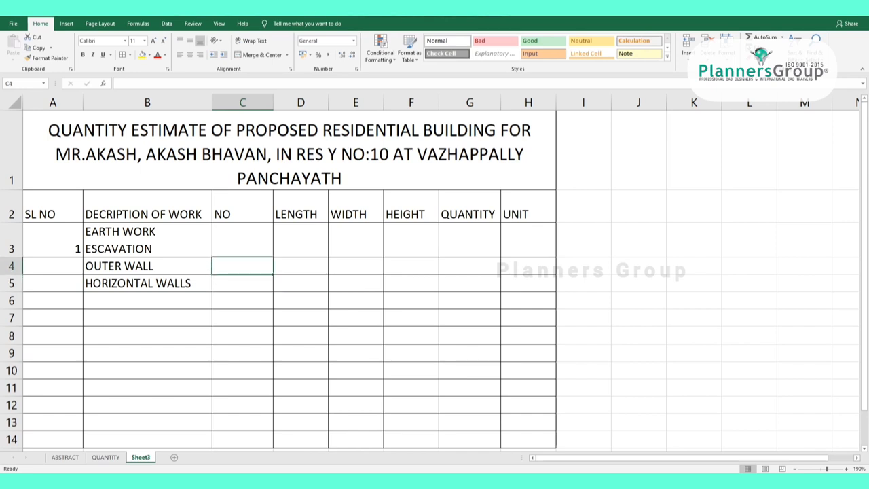
type("1")
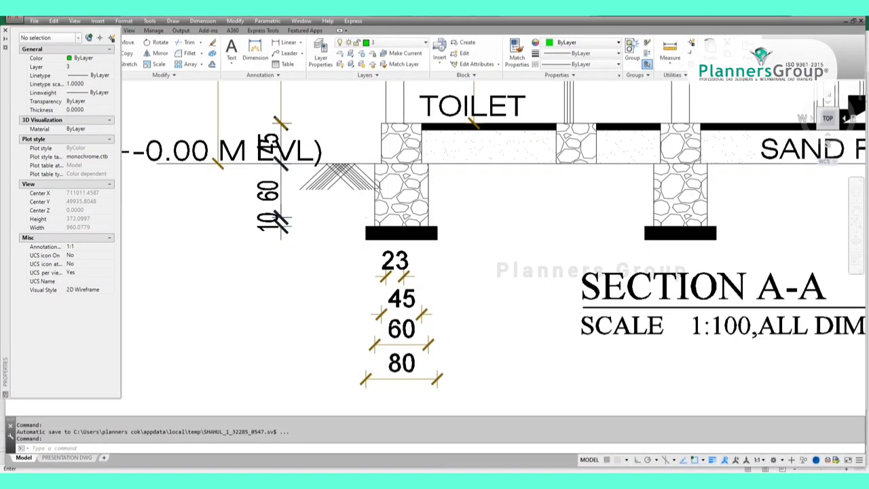
Zoom around the AutoCAD ground floor plan, then switch back to the blank Excel workbook
scroll(333, 325, "up", 2)
scroll(384, 407, "down", 2)
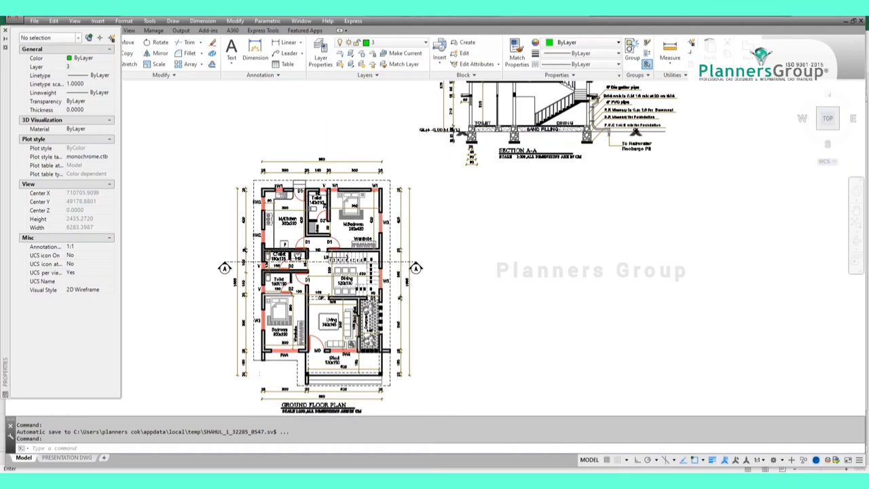
left_click(482, 438)
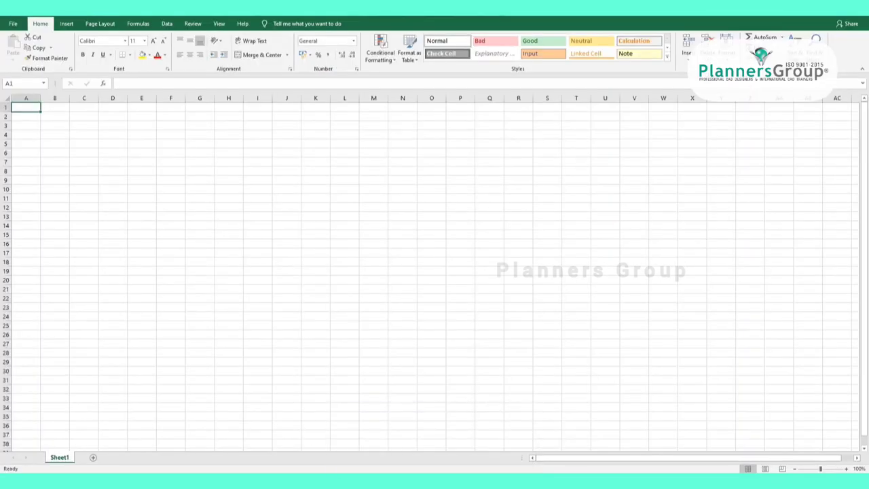
In the estimate workbook, enter length 50 in D4 for the OUTER WALL row
left_click(384, 444)
left_click(301, 265)
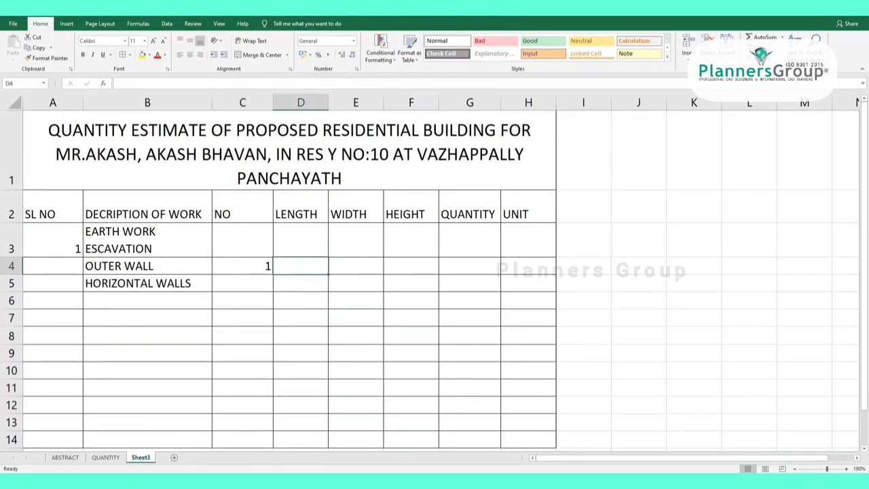
type("50")
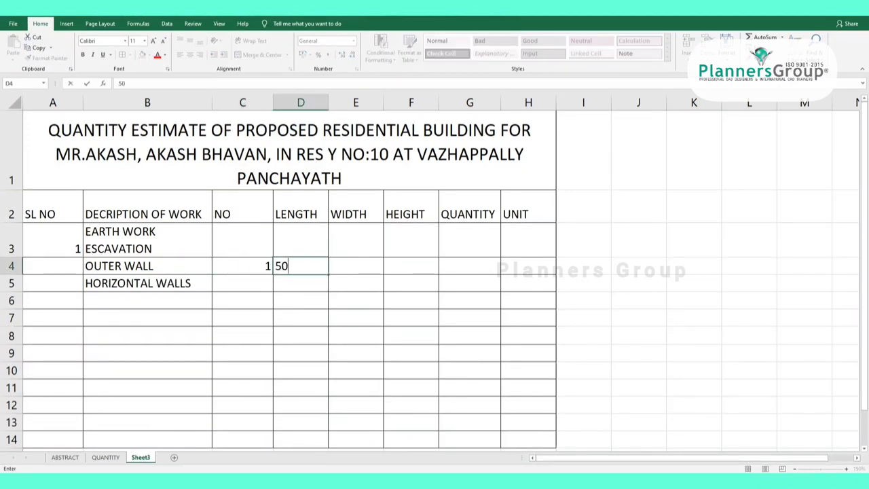
left_click(356, 300)
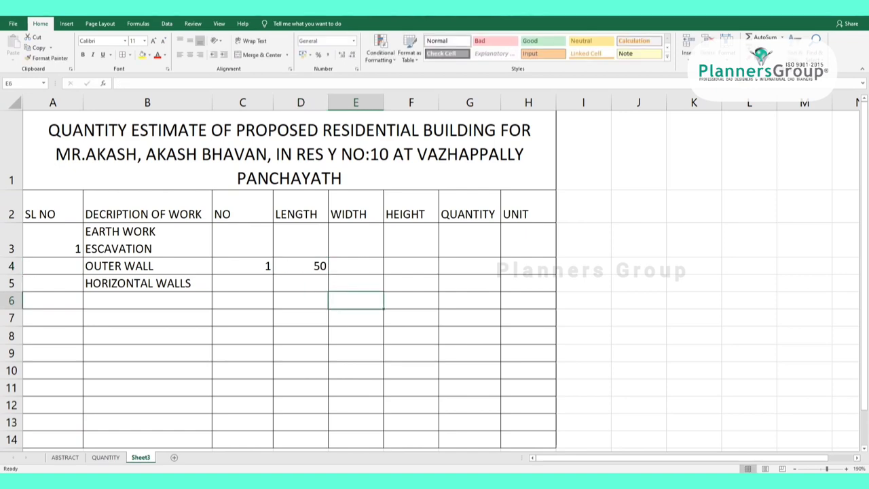
key("Up")
key("Up")
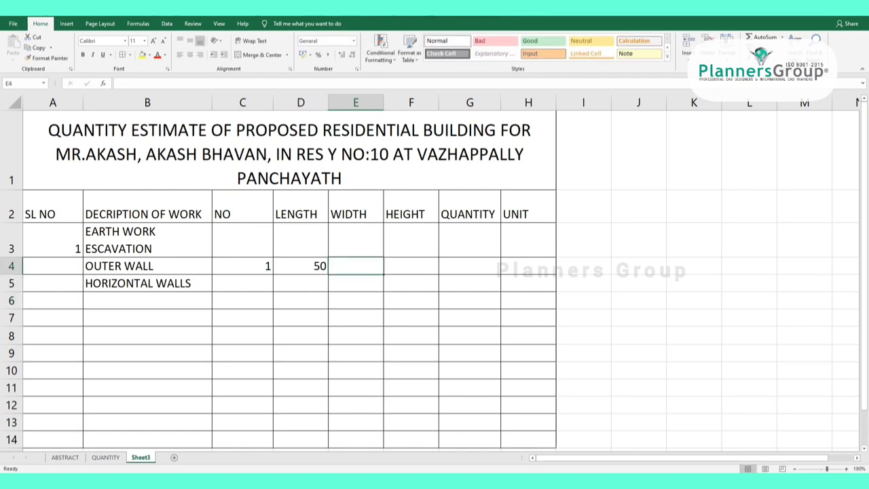
Zoom in on the Section A-A foundation detail to read its widths, then return to the estimate
scroll(508, 194, "up", 5)
scroll(507, 194, "up", 3)
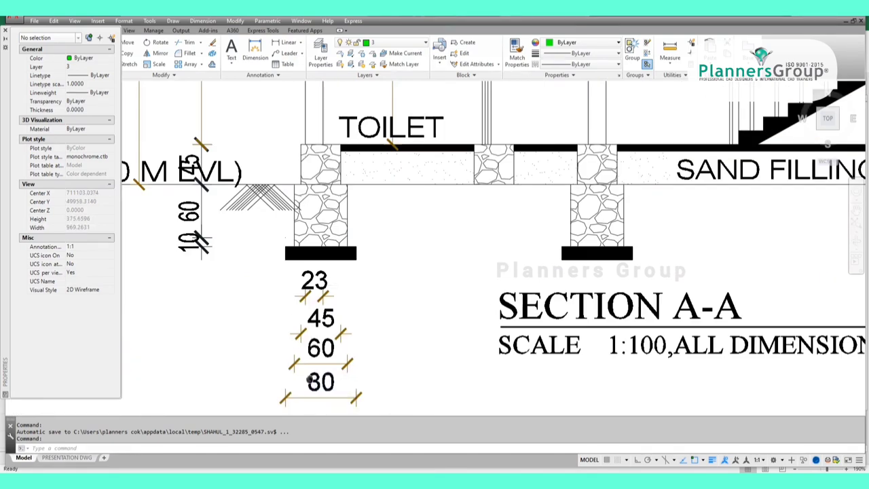
left_click_drag(308, 380, 325, 351)
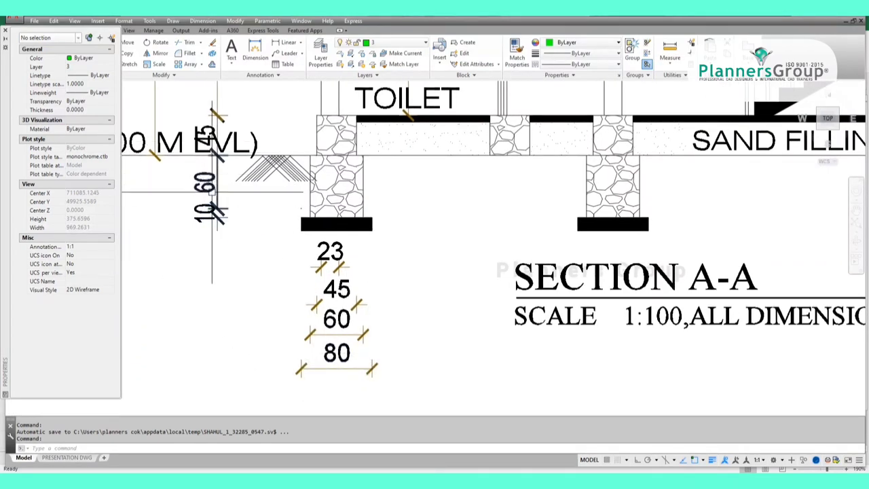
key("alt+Tab")
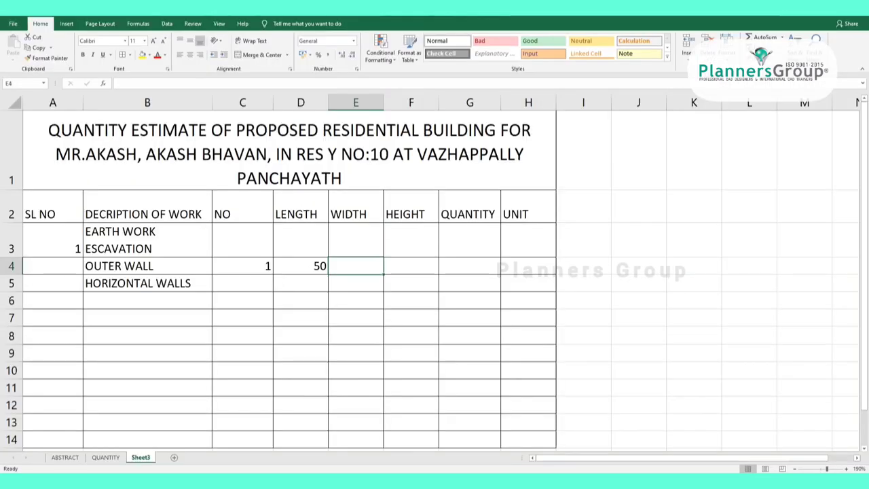
Enter width 0.8 in E4 and height 0.7 in F4 for the outer wall
type(".8")
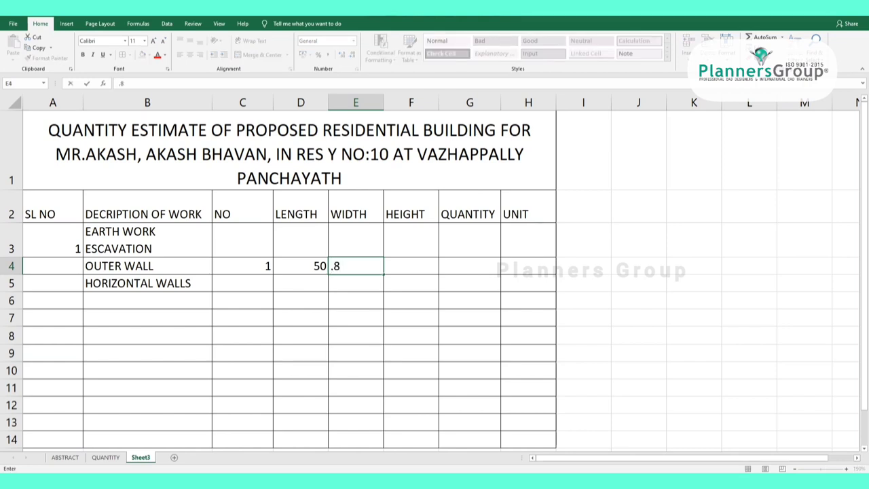
key("Tab")
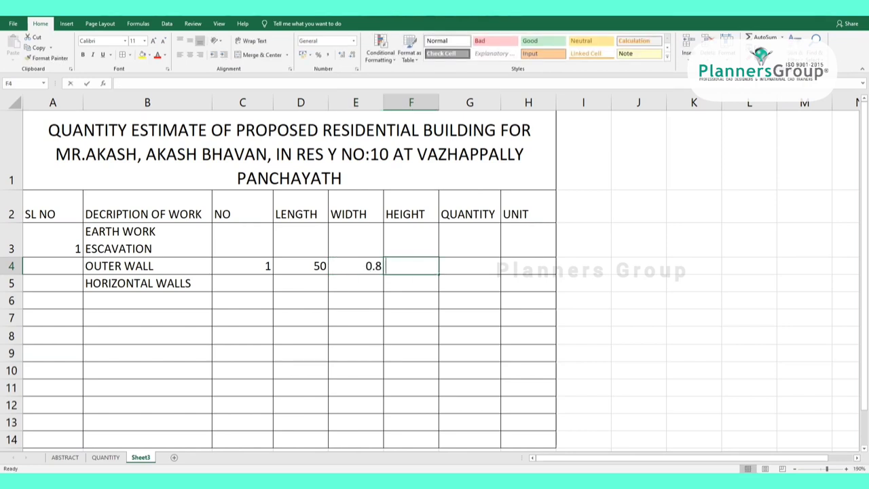
type(".7")
left_click(583, 283)
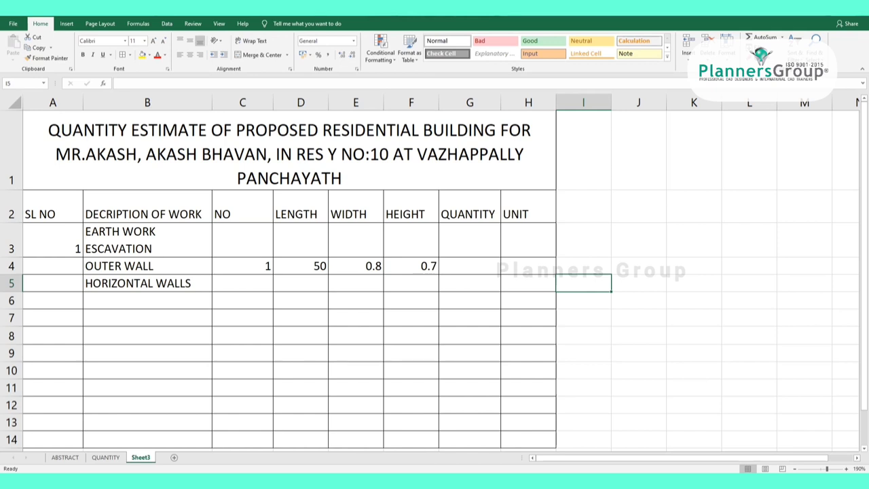
left_click(355, 335)
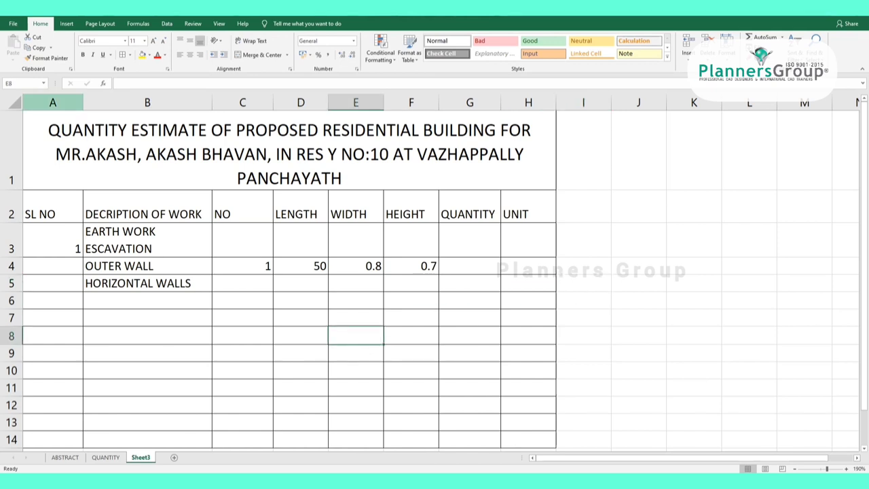
left_click(53, 102)
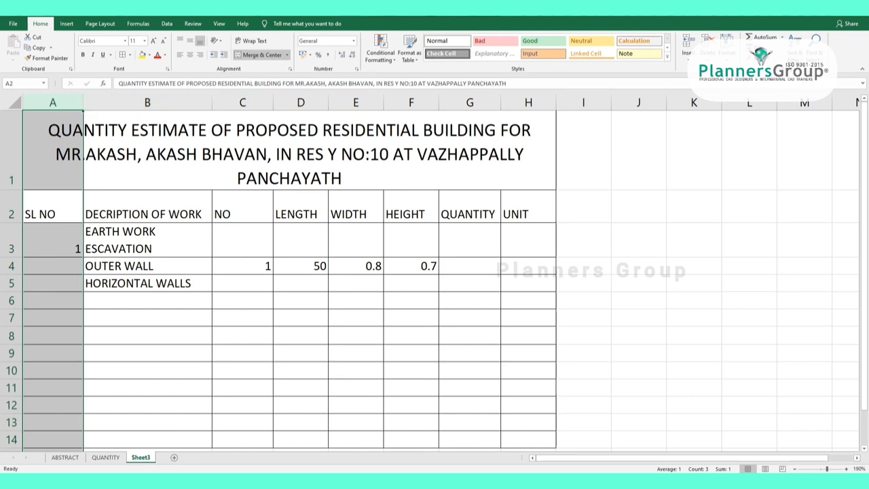
Apply Center and Middle Align to the table, Align Left to column B, and heighten row 3 slightly
left_click(528, 102, "shift")
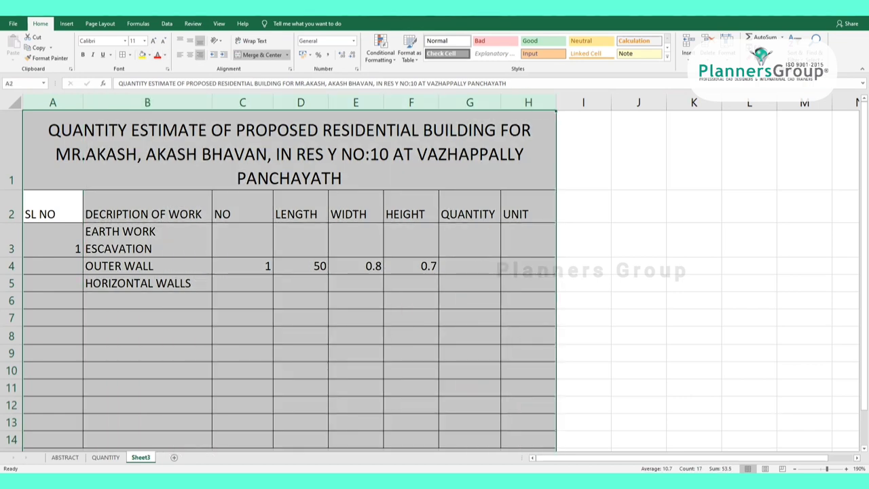
left_click(190, 54)
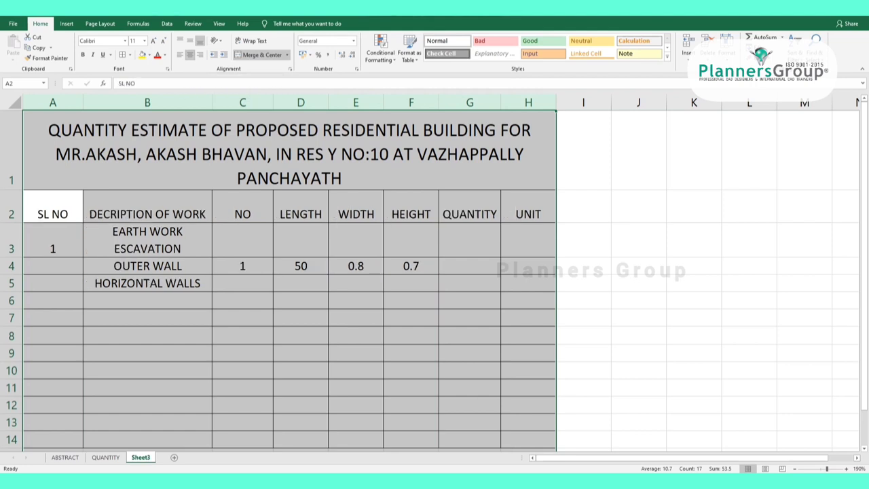
left_click(190, 41)
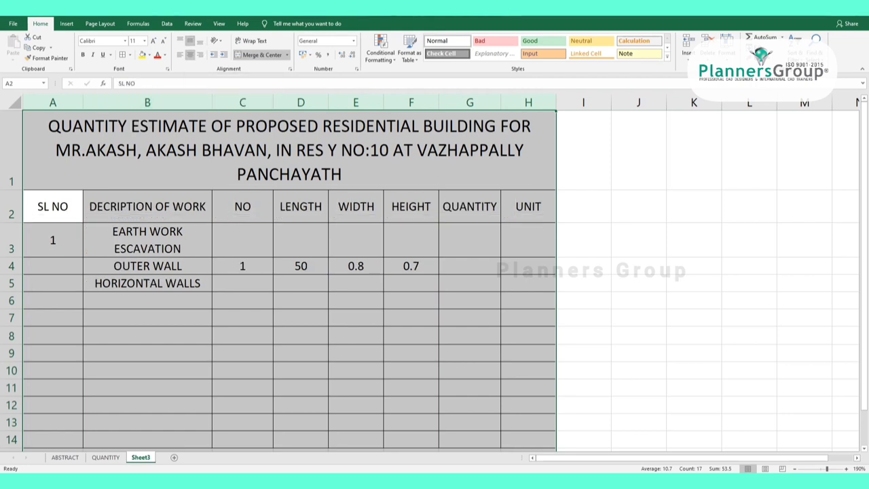
left_click(301, 352)
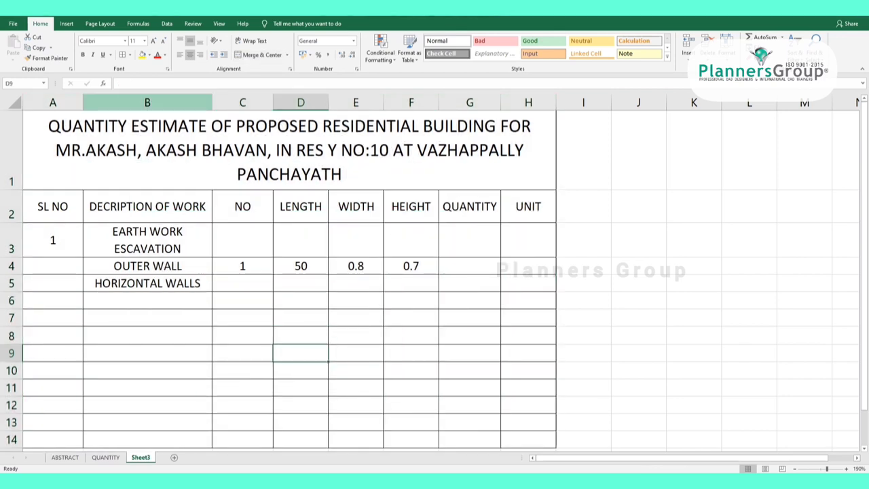
left_click(147, 102)
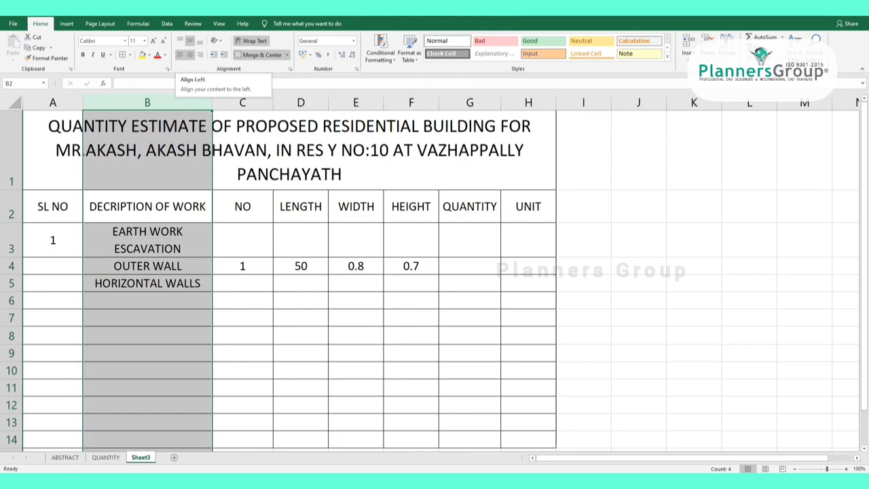
left_click(180, 55)
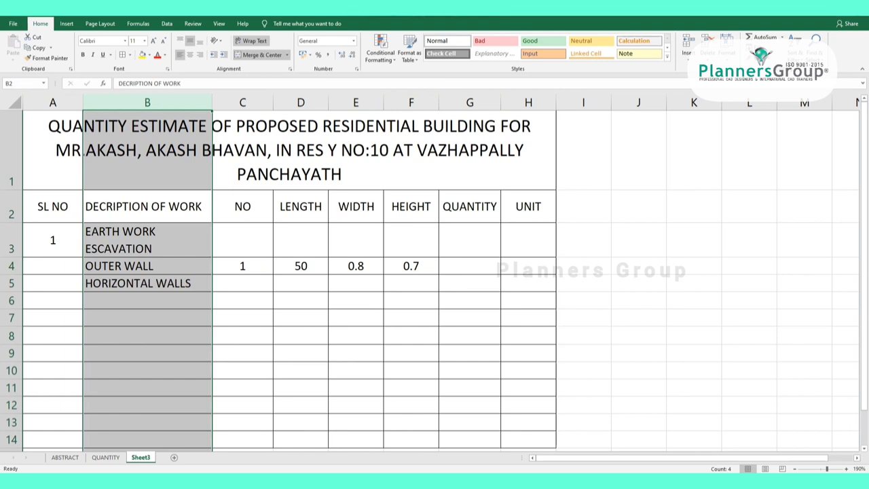
left_click_drag(11, 257, 11, 260)
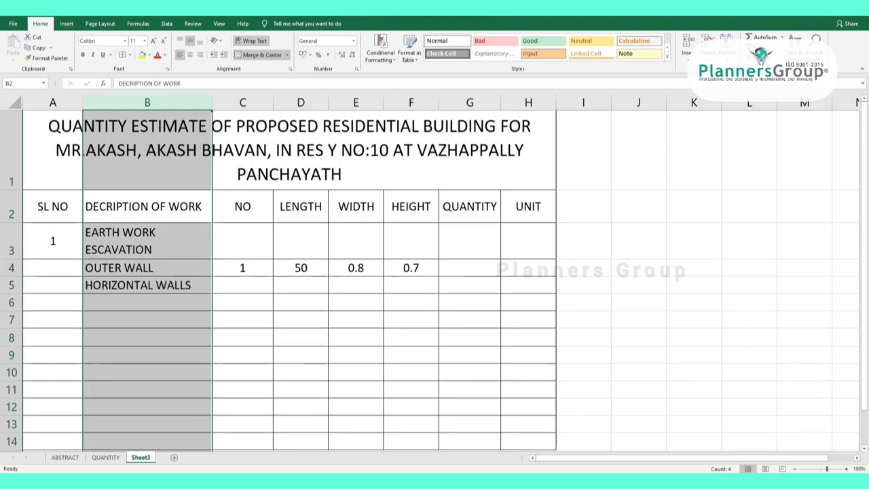
left_click(469, 268)
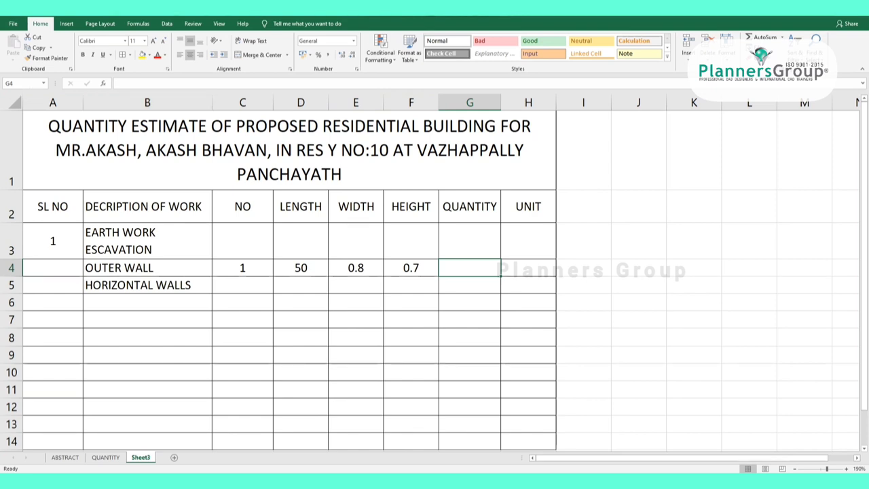
Review the outer wall's NO and HEIGHT values and select quantity cell G4
left_click(242, 268)
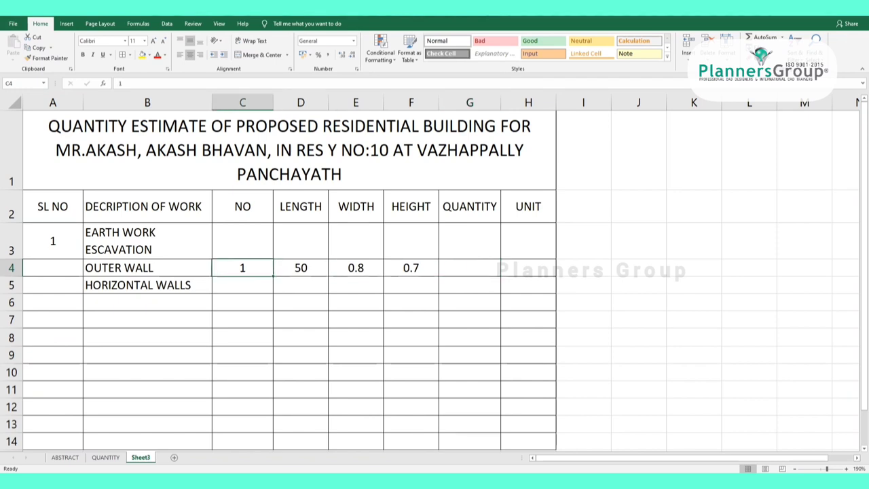
left_click(410, 267)
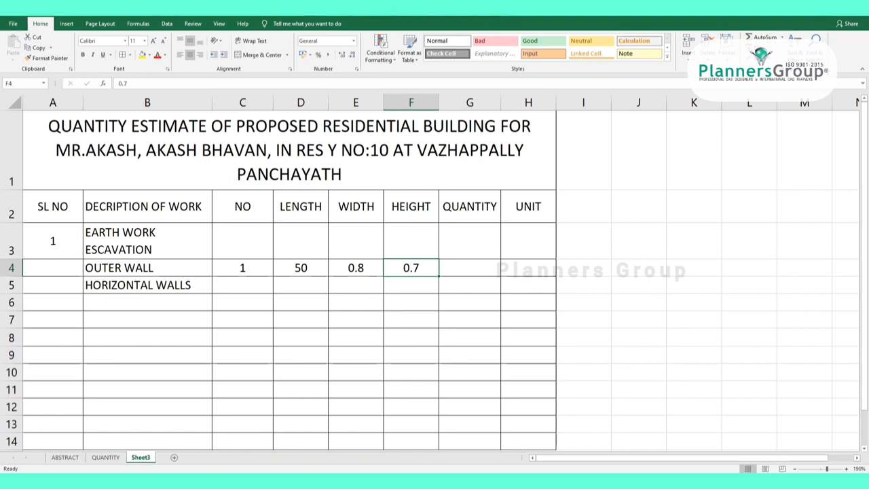
left_click(469, 267)
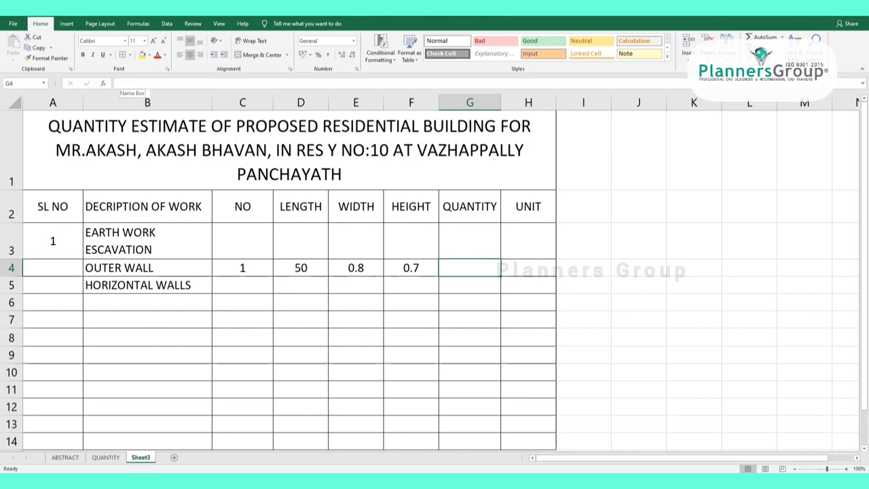
left_click(120, 83)
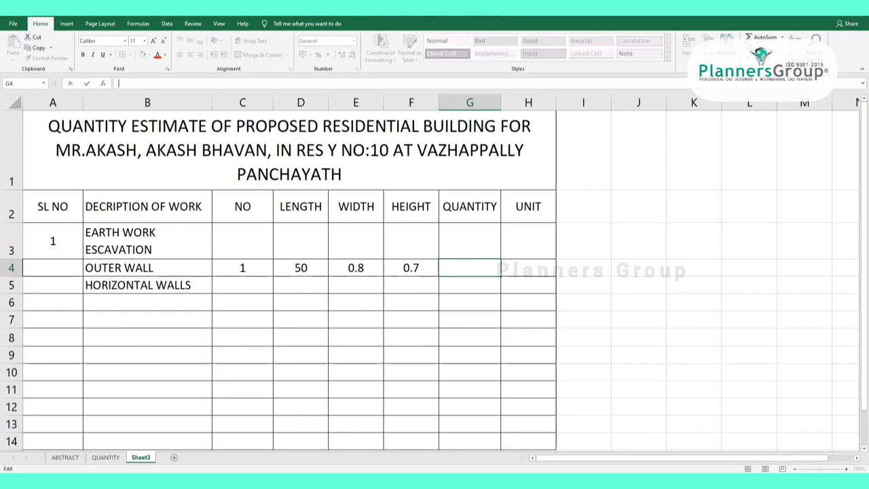
Enter the formula =C4*D4*E4*F4 in G4, giving an outer wall quantity of 28
type("=")
left_click(242, 268)
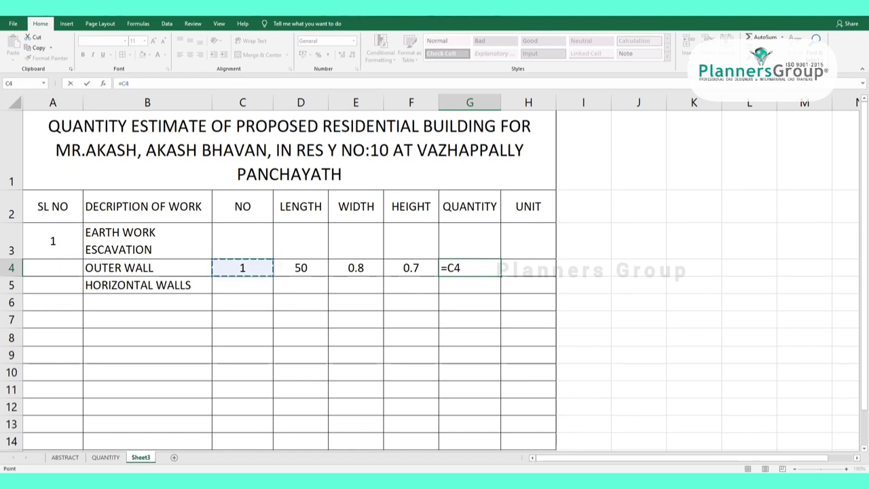
type("*")
left_click(300, 267)
type("*")
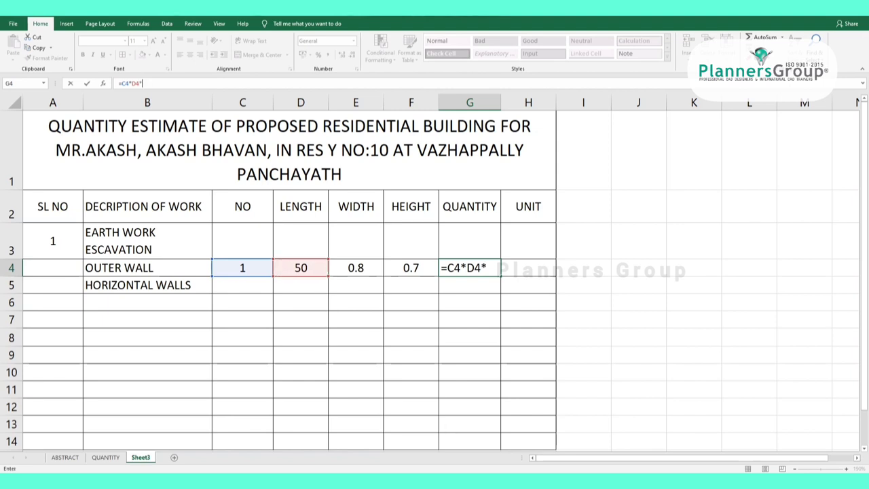
left_click(356, 267)
type("*")
left_click(411, 267)
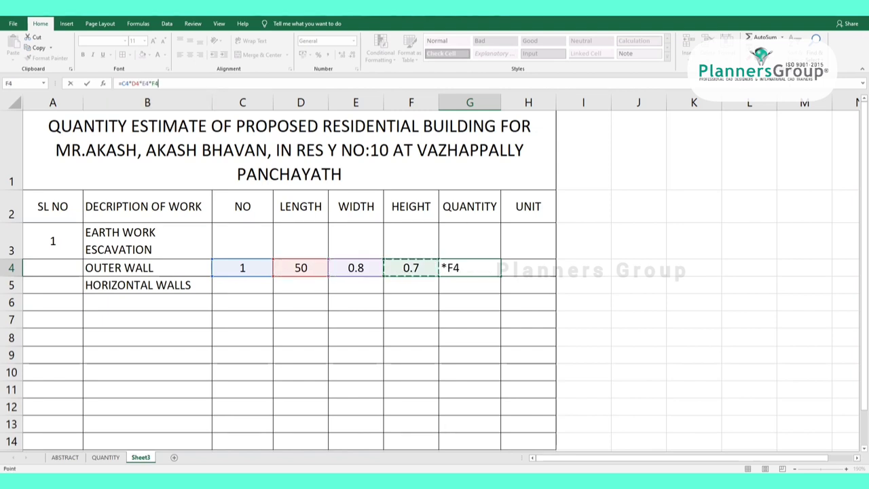
key("Return")
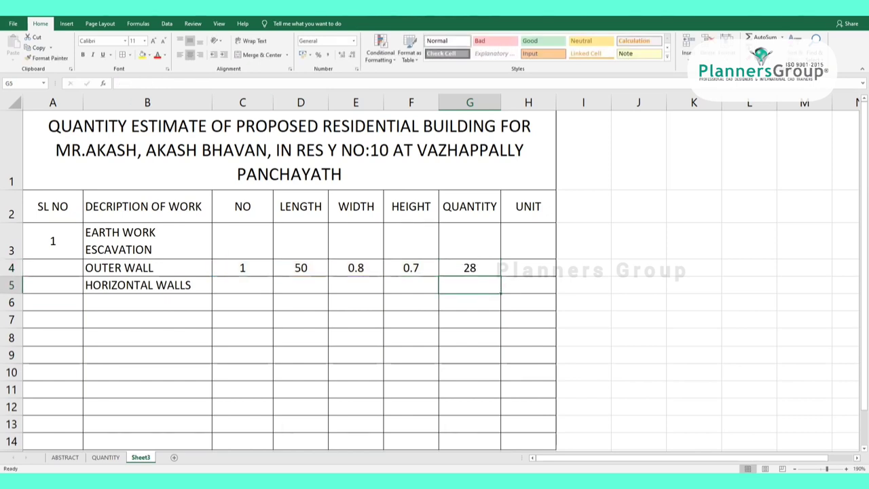
left_click(469, 268)
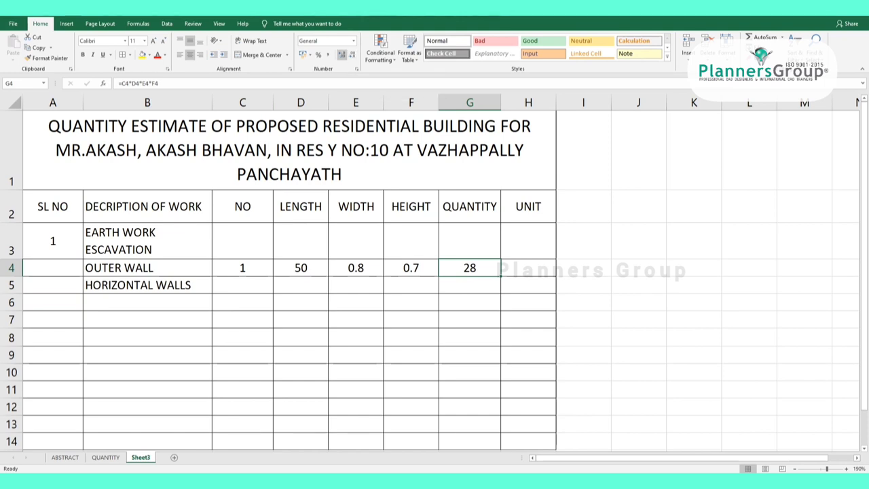
Format G4 to two decimals (28.00) and type M3 as its unit in H4
double_click(342, 54)
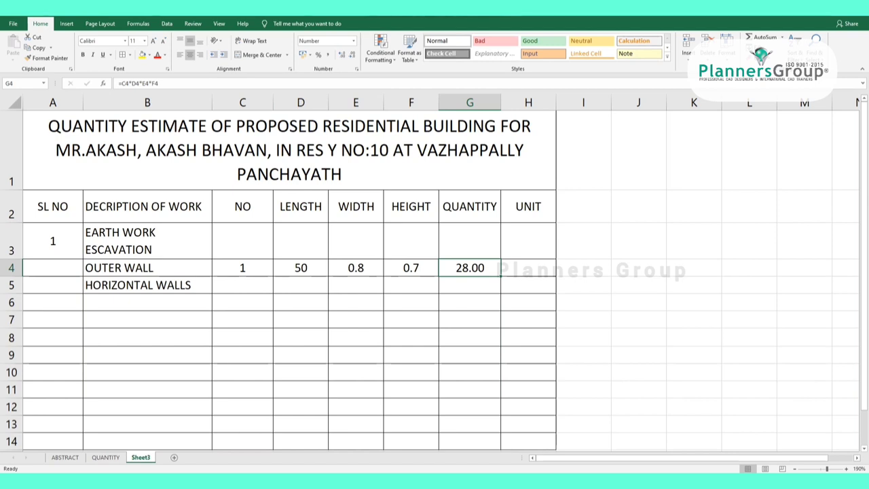
left_click(528, 267)
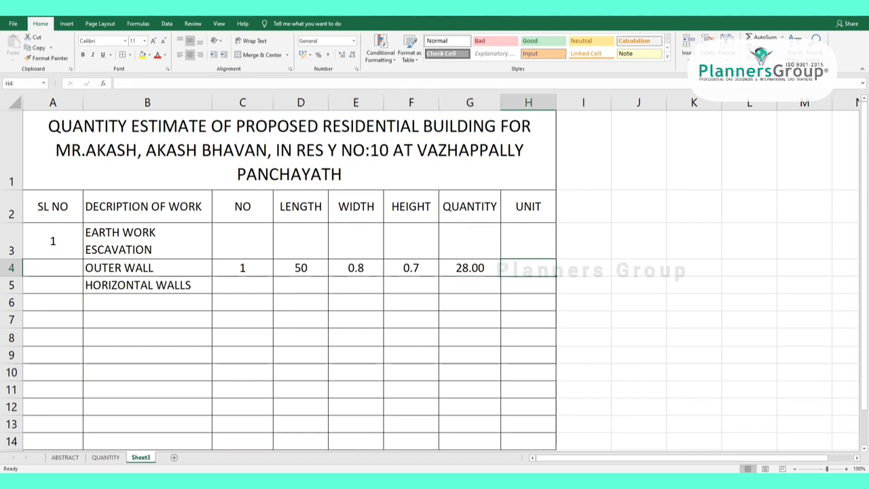
type("M")
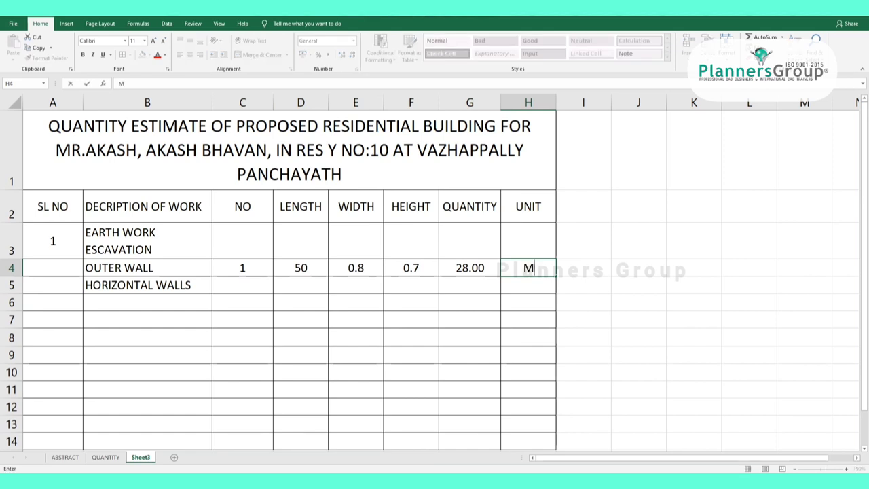
type("3")
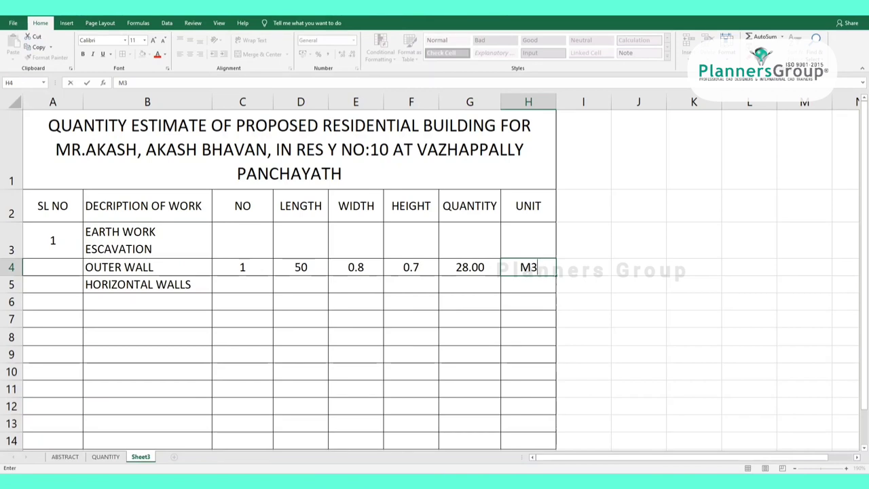
Commit the M3 unit, then give HORIZONTAL WALLS count 1 and length 5.6
key("Return")
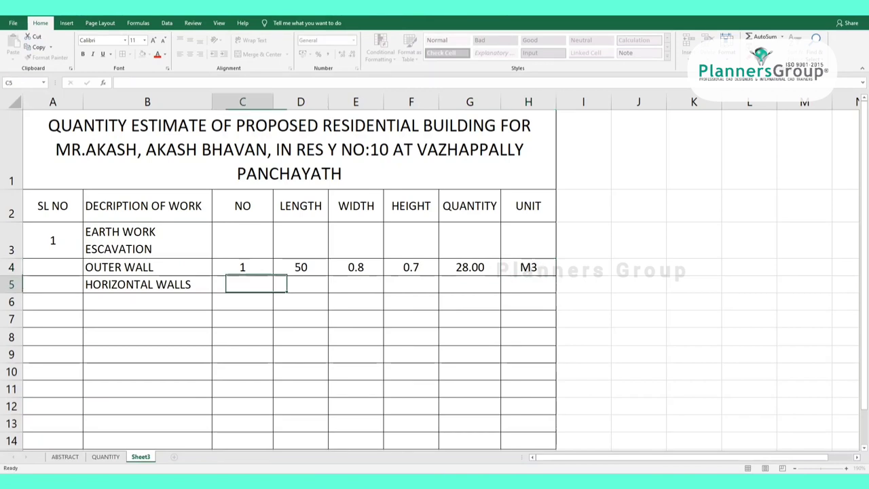
type("1")
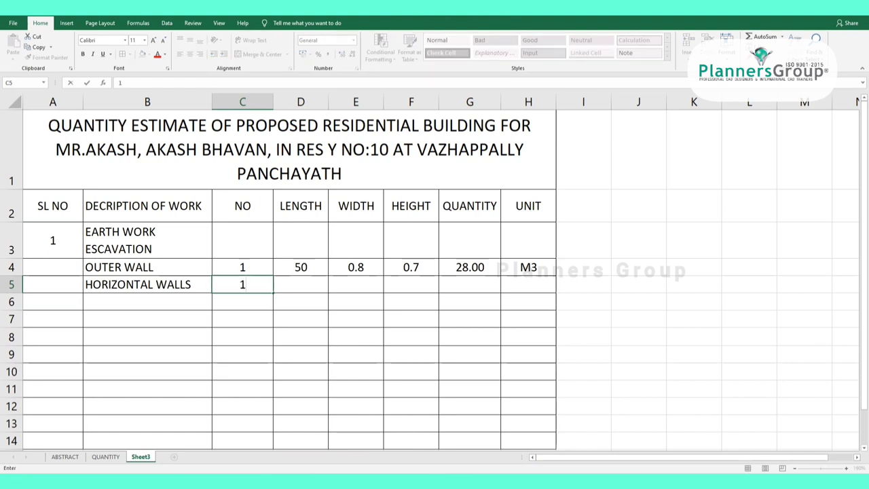
key("Tab")
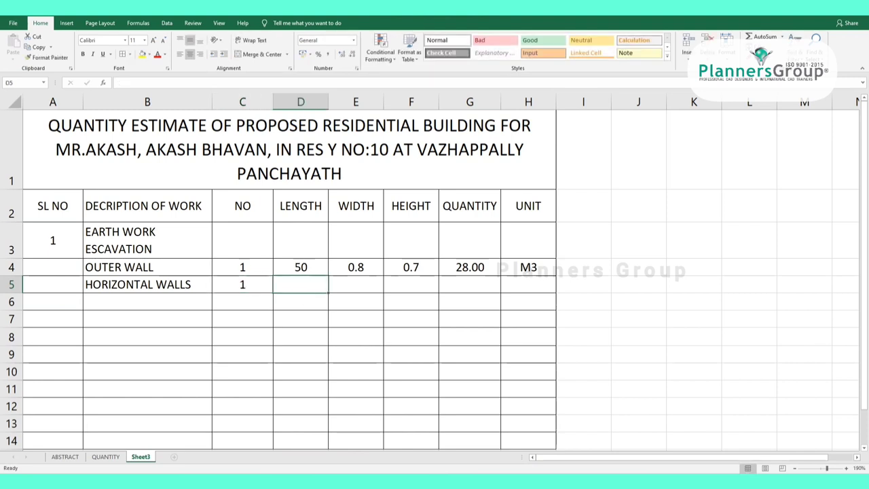
type("5.")
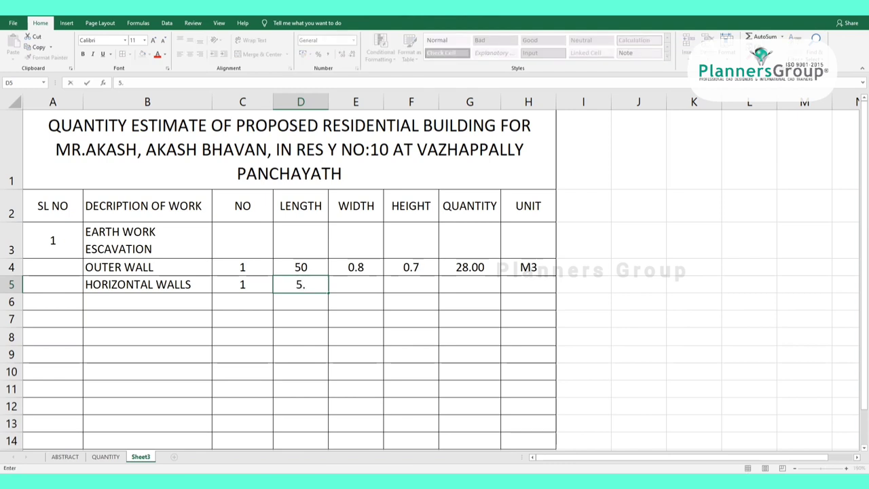
type("6")
key("Tab")
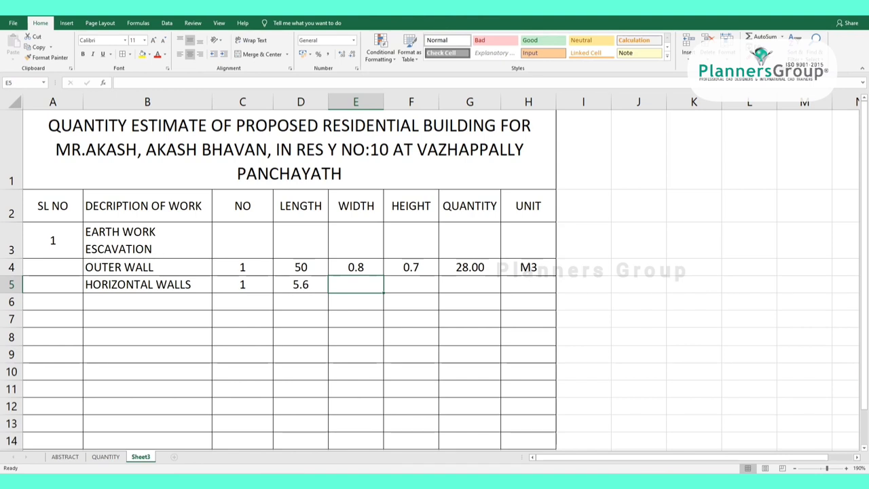
Fill width 0.8, height 0.7 and count 1 down through row 11
left_click(356, 267)
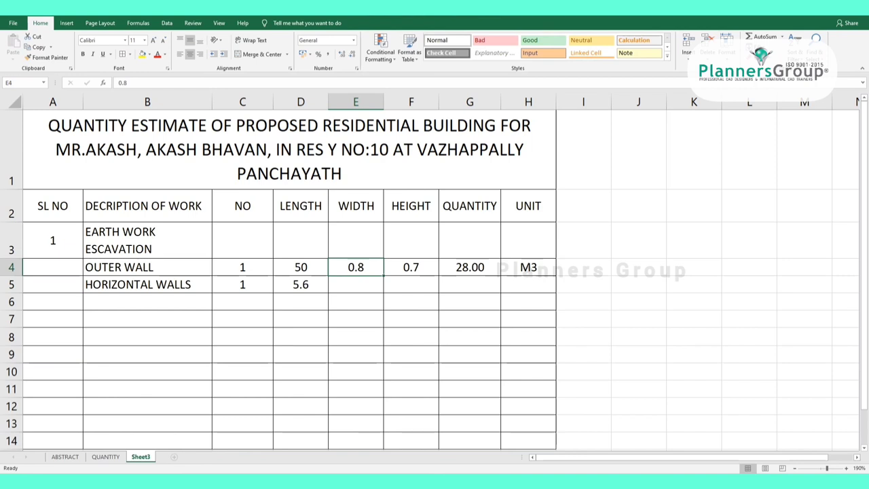
left_click_drag(383, 274, 387, 401)
key("Right")
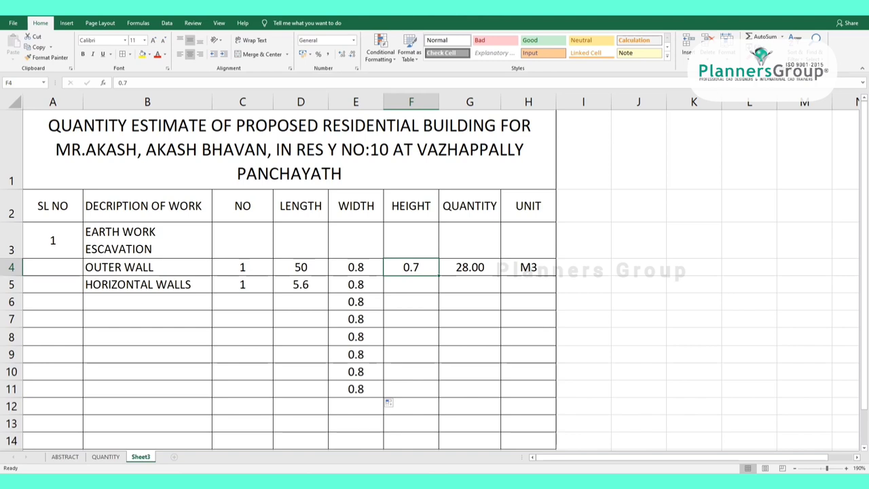
left_click_drag(439, 275, 441, 397)
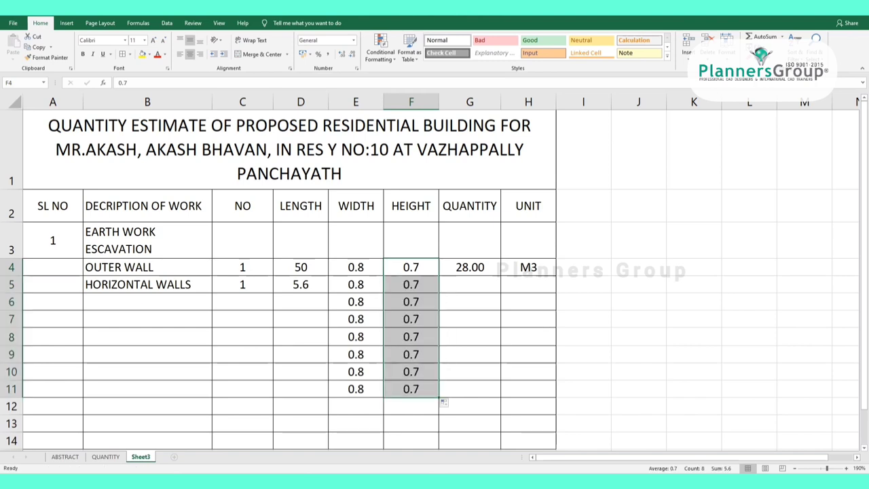
left_click(242, 284)
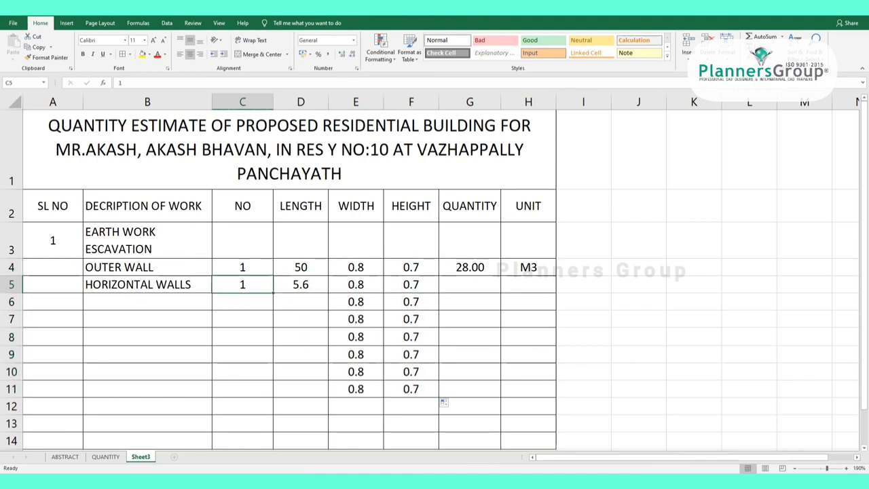
left_click_drag(273, 292, 278, 401)
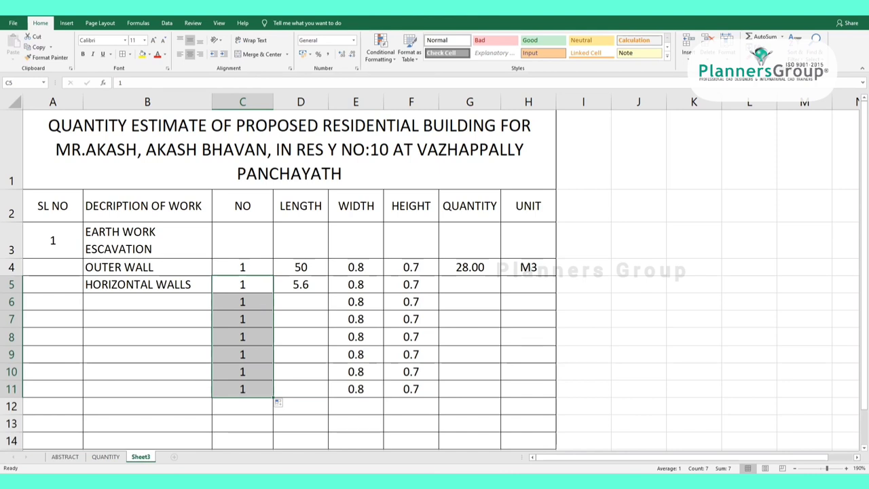
Type wall lengths 3.4, 8.6, 7, 2.3, 1.9 and 3 down column D from row 6
left_click(301, 302)
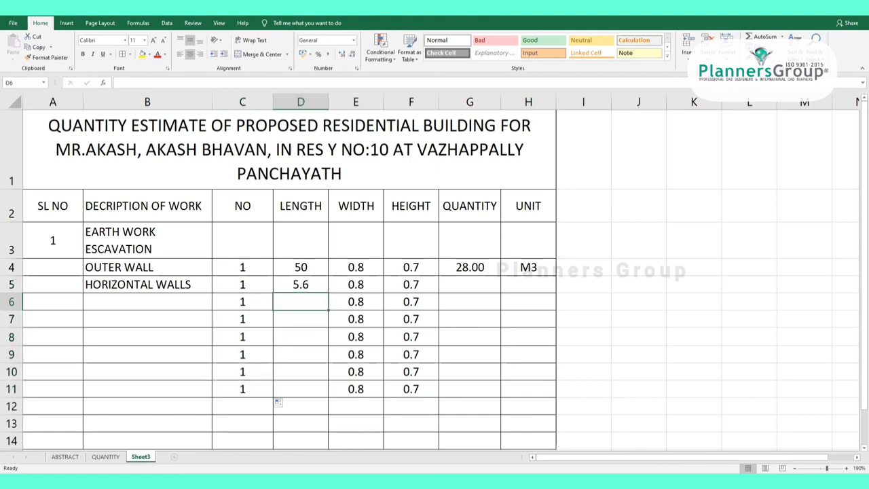
type("3.")
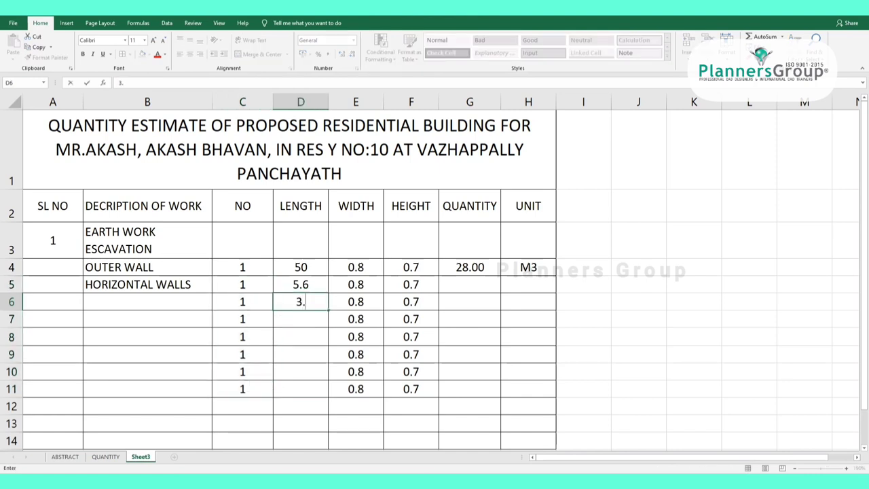
type("4")
key("Return")
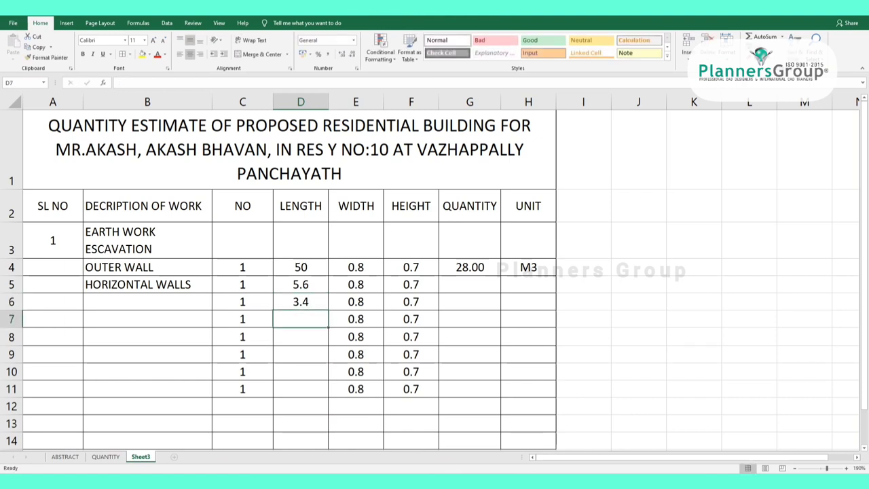
type("8.6")
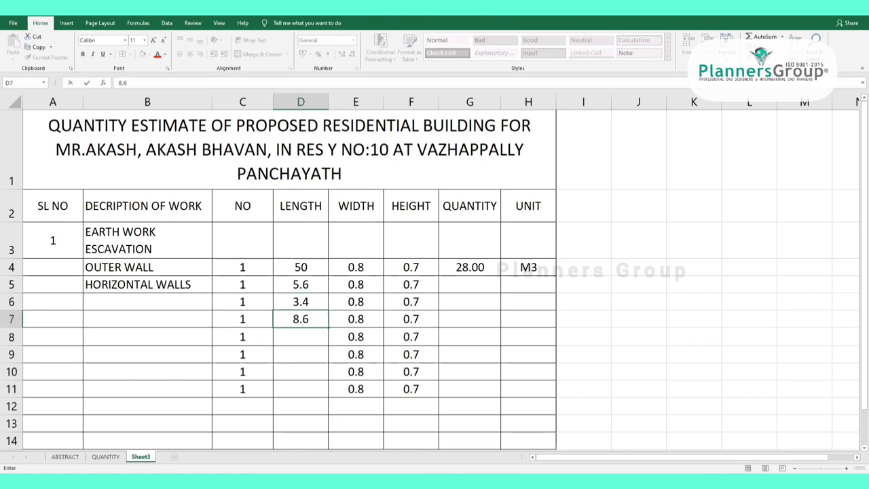
key("Return")
type("7")
key("Return")
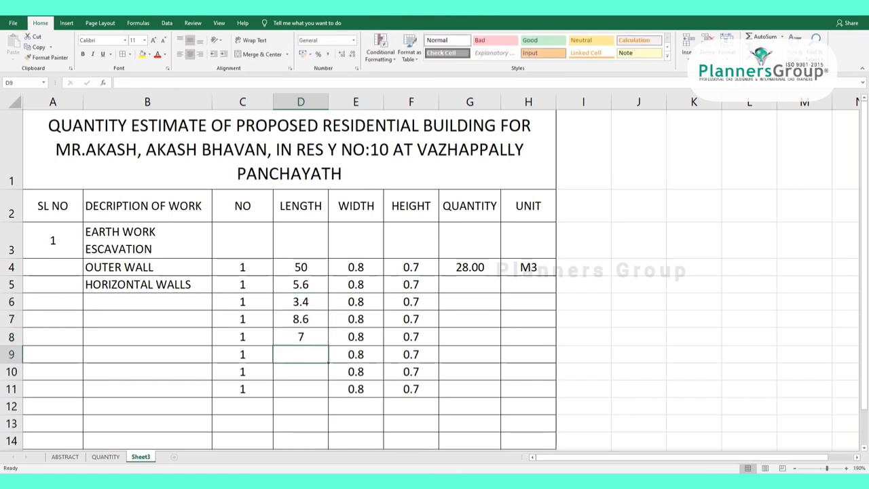
type("2.")
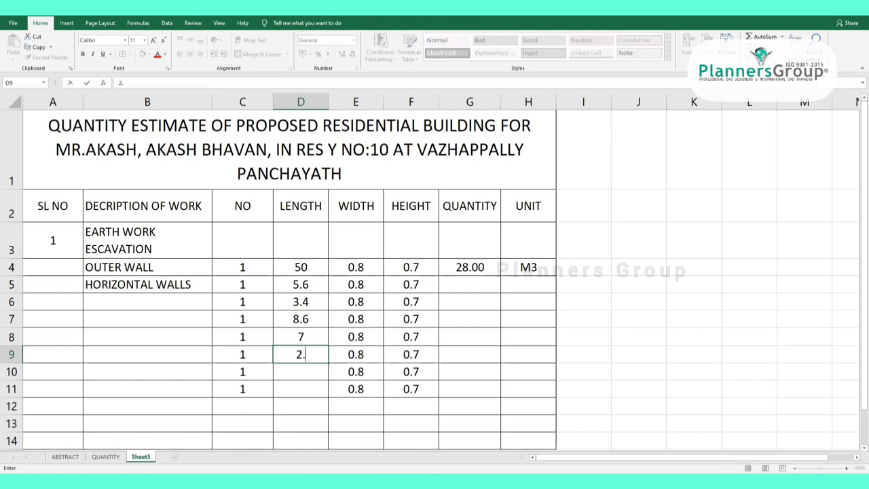
type("3")
key("Return")
type("1")
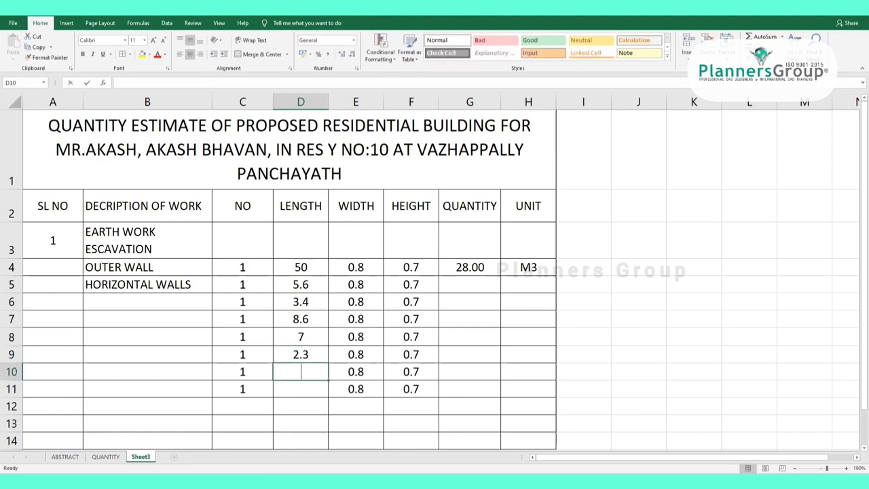
type(".")
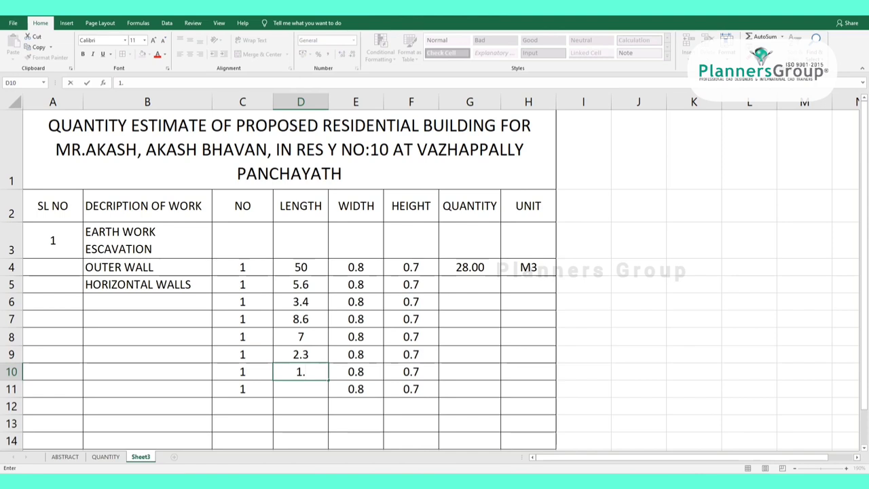
type("90")
key("Return")
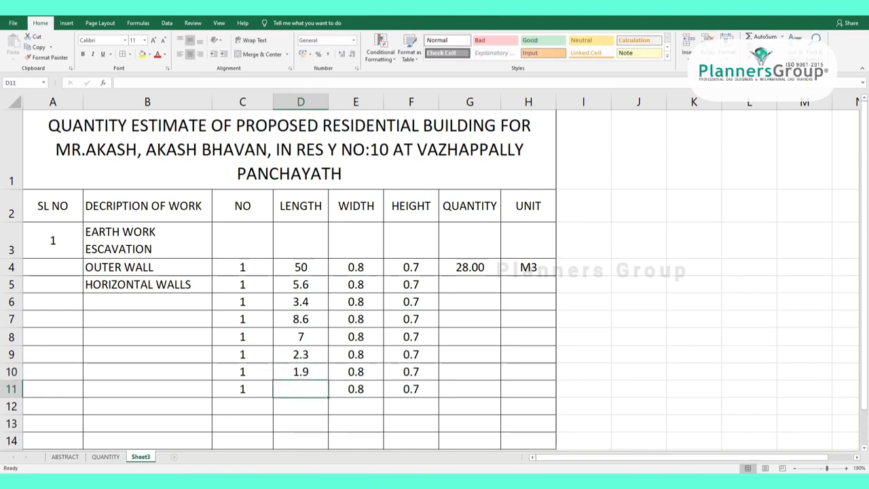
type("3")
left_click(356, 406)
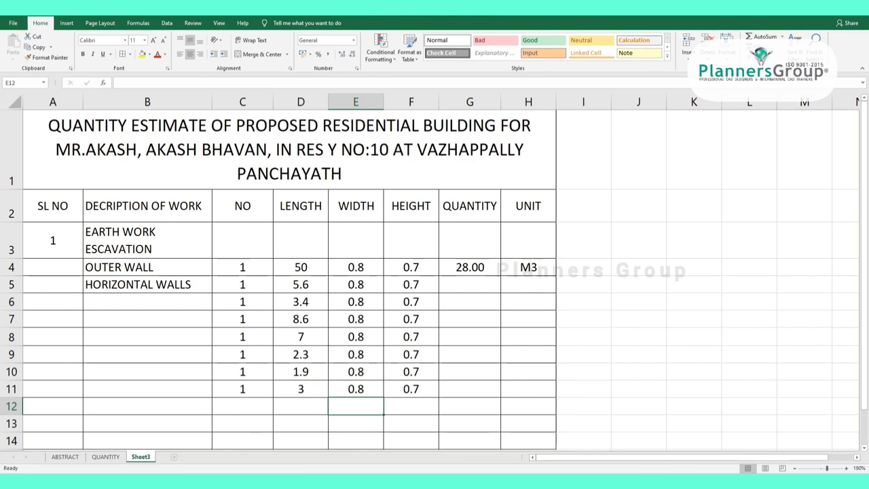
Inspect the G4 quantity formula and the row 5 count and height values
left_click(470, 267)
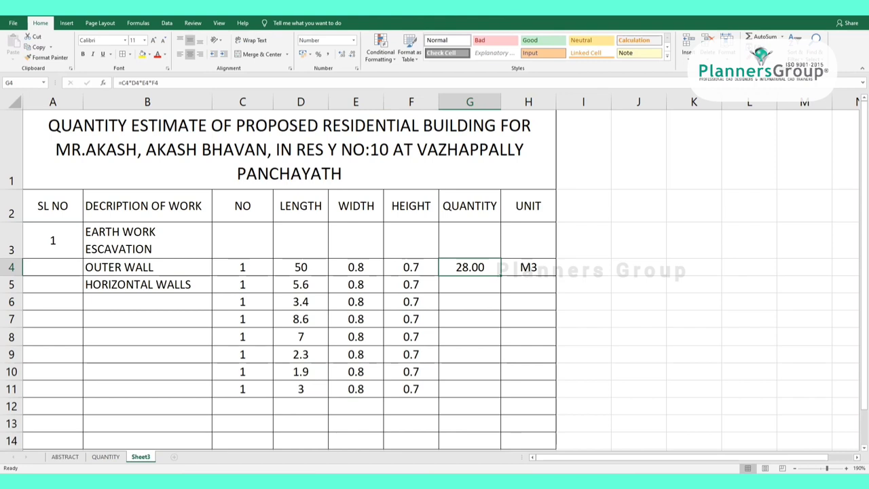
left_click(470, 285)
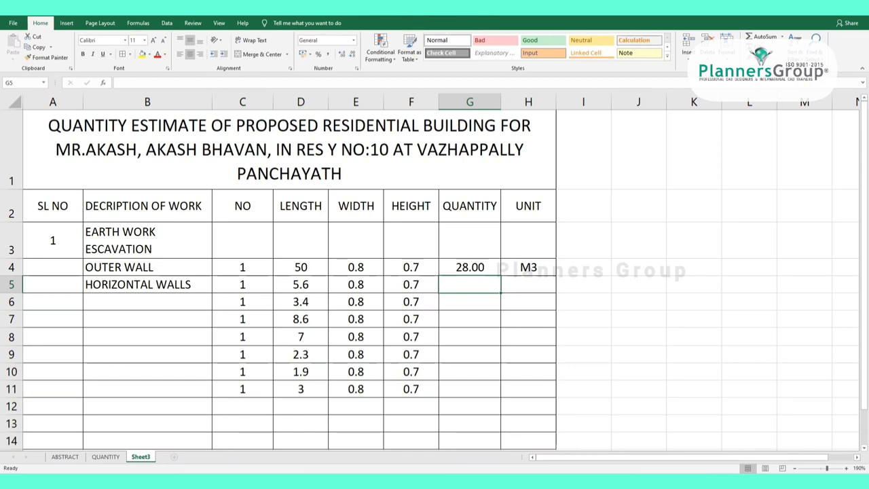
left_click(242, 284)
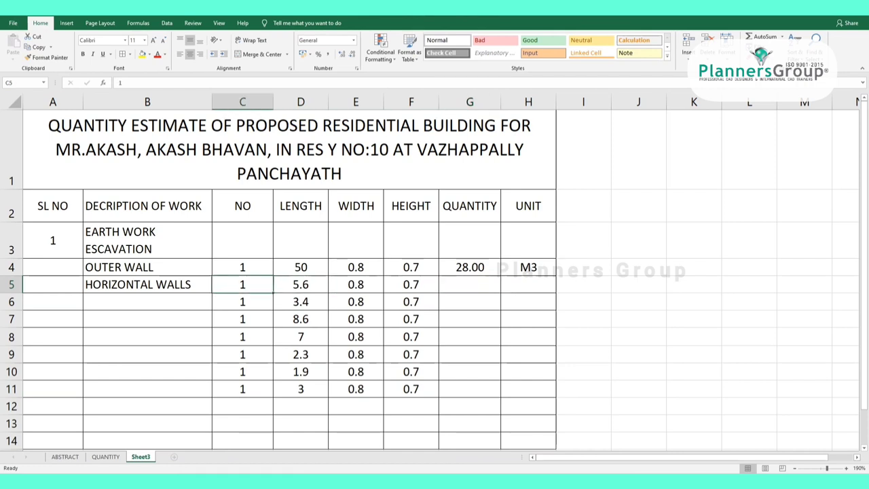
left_click(410, 284)
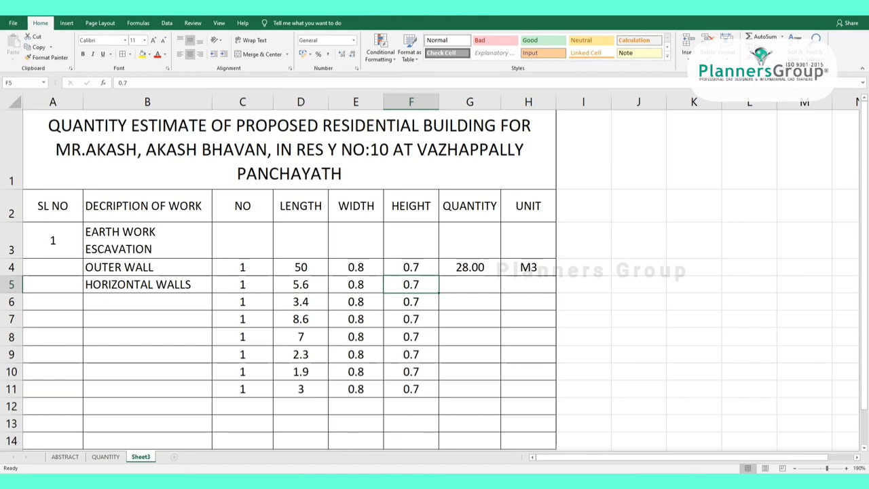
left_click(469, 285)
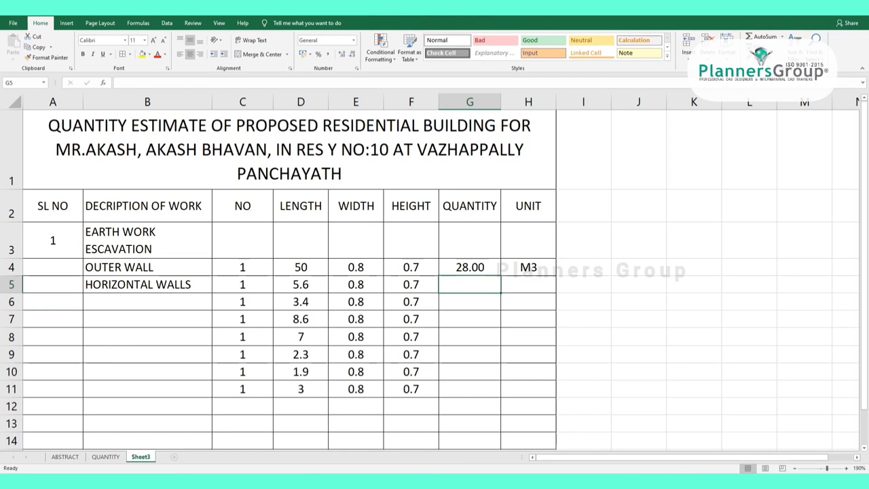
left_click(469, 267)
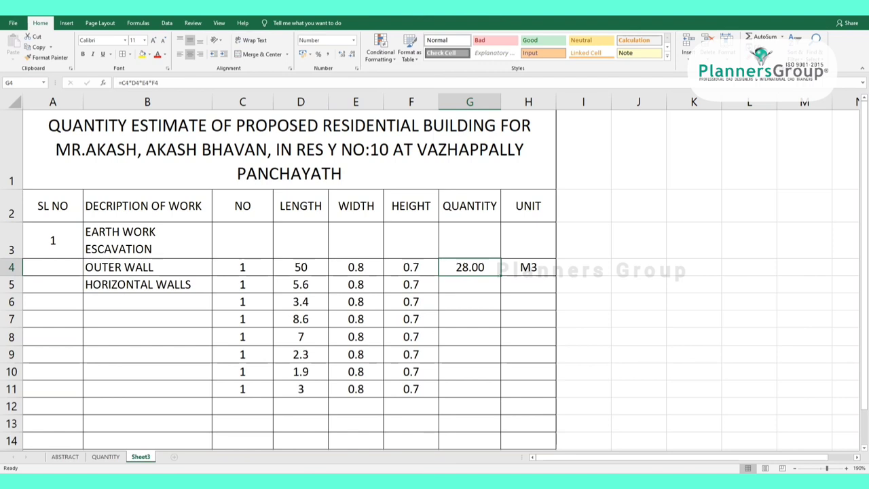
Fill the G4 formula down to G11, giving quantities 3.14, 1.90, 4.82, 3.92, 1.29, 1.06, 1.68
left_click_drag(501, 276, 500, 397)
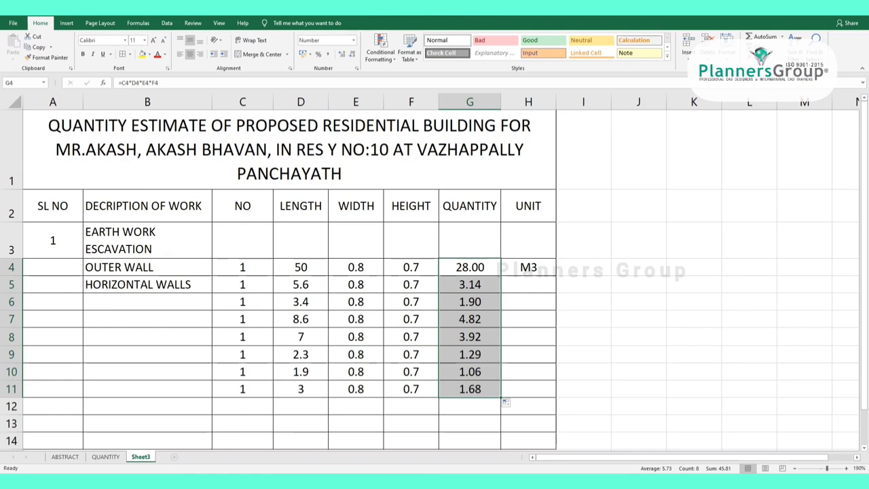
scroll(502, 258, "down", 1)
scroll(500, 270, "up", 1)
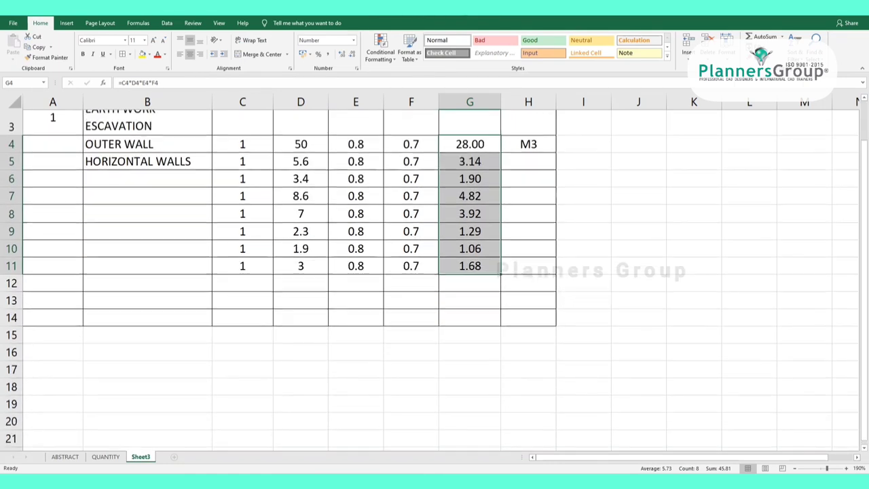
scroll(434, 271, "up", 1)
Copy the HORIZONTAL WALLS row 5 and paste it into row 14
left_click(147, 284)
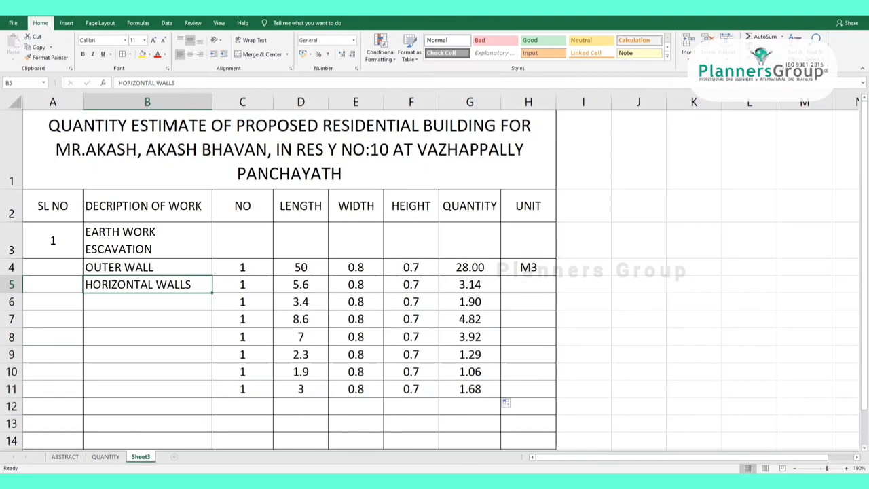
left_click(11, 284)
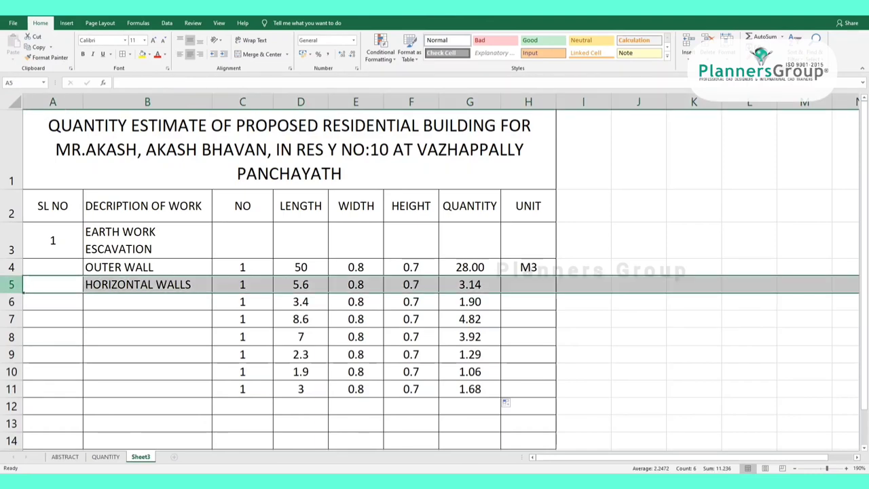
key("ctrl+c")
scroll(505, 201, "down", 2)
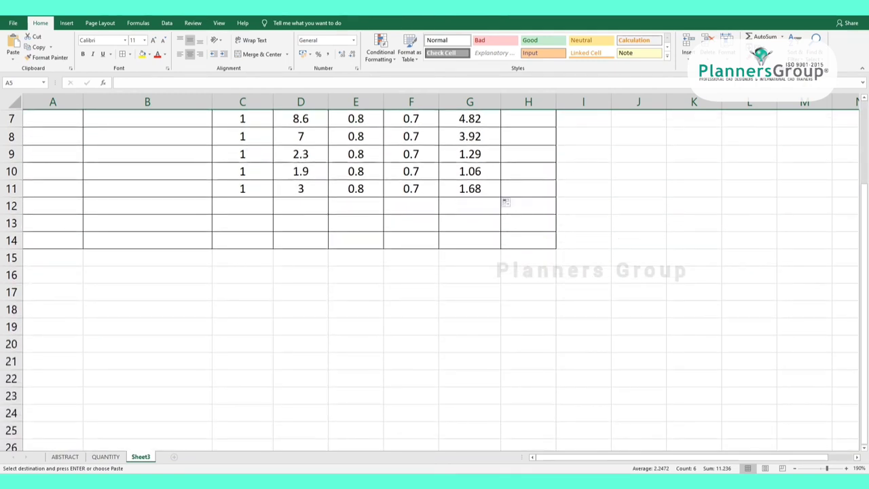
left_click(11, 241)
key("ctrl+v")
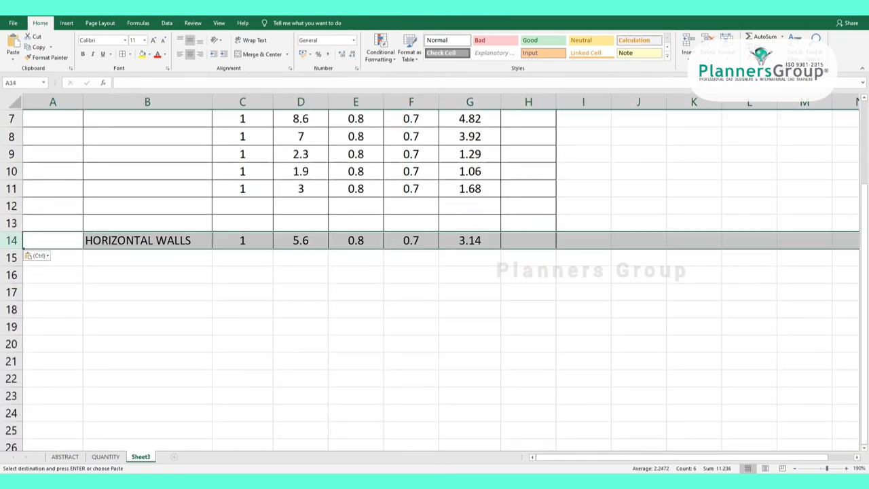
Rename the pasted B14 description from HORIZONTAL WALLS to VERTICAL WALLS
left_click(147, 274)
left_click(148, 240)
double_click(154, 240)
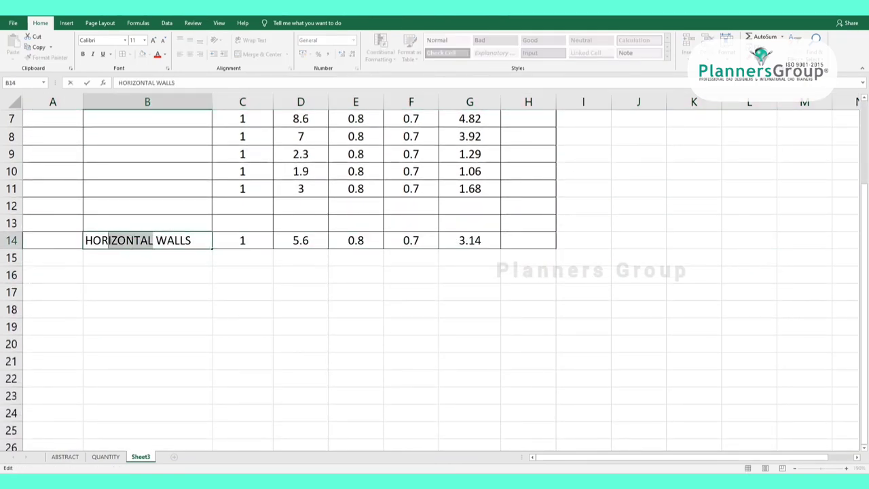
left_click_drag(154, 240, 85, 240)
type("VE")
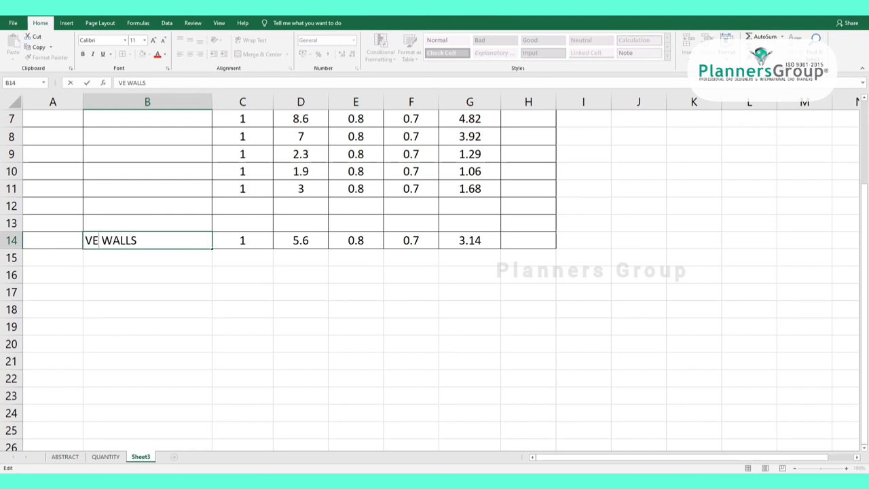
type("RTI")
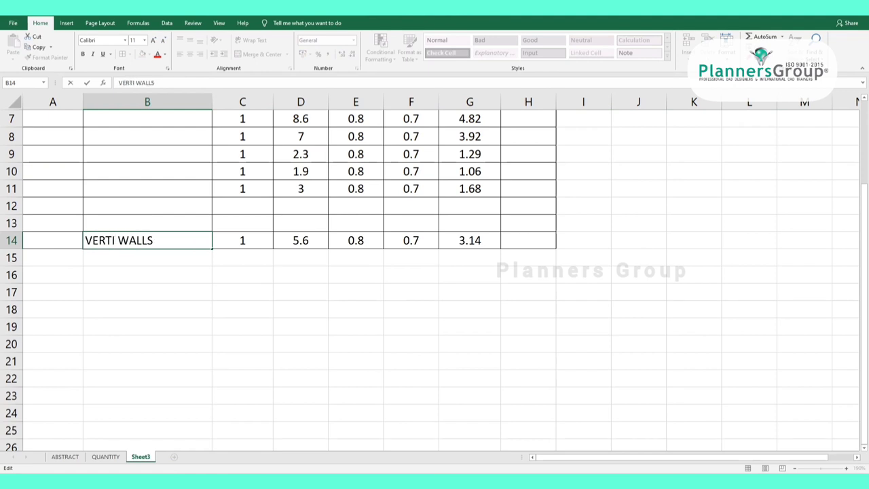
type("CAL")
left_click(242, 292)
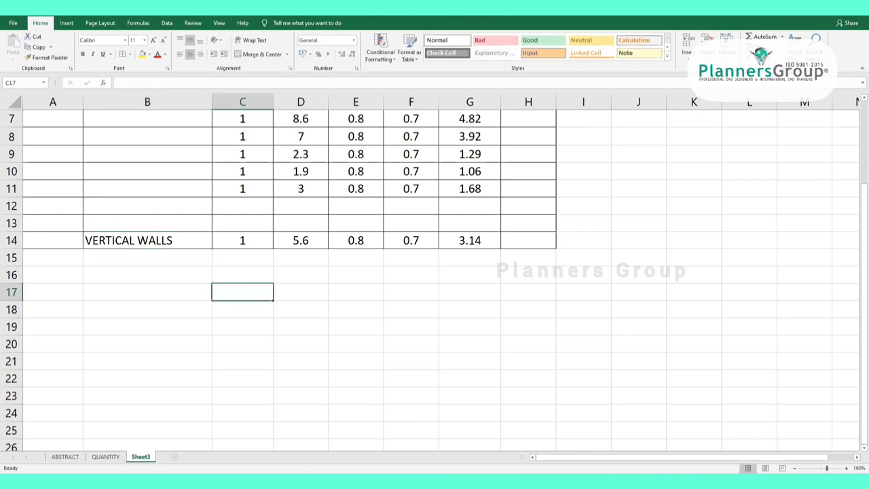
left_click(301, 241)
Enter length 8 in D14 and fill the C14:G14 wall row down to row 19
type("8")
left_click(410, 274)
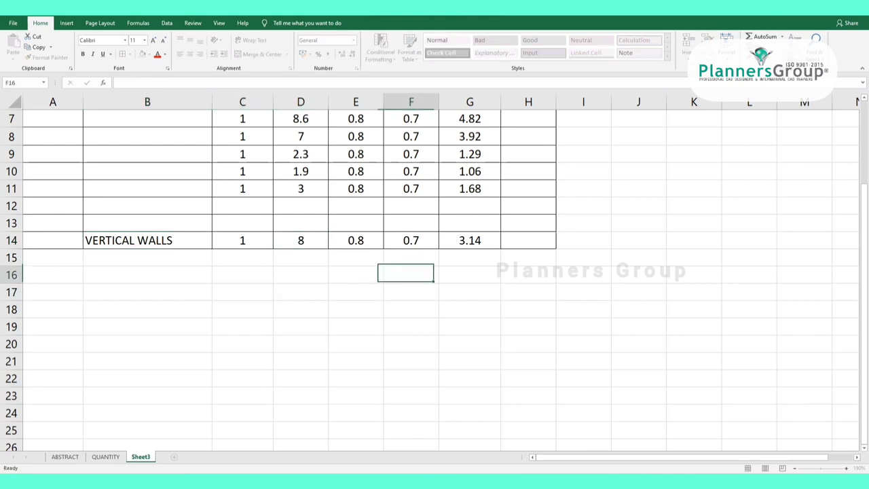
left_click(242, 240)
mouse_move(242, 240)
left_mouse_down()
mouse_move(470, 241)
mouse_move(500, 333)
left_mouse_up()
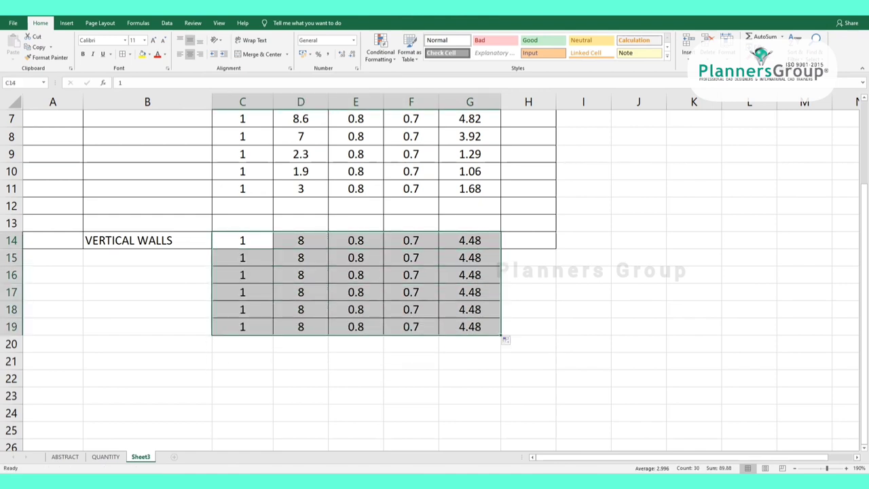
Overwrite the copied lengths in D15:D19 with 5, 6, 7, 5.5 and 7.5
left_click(301, 257)
type("5")
key("Return")
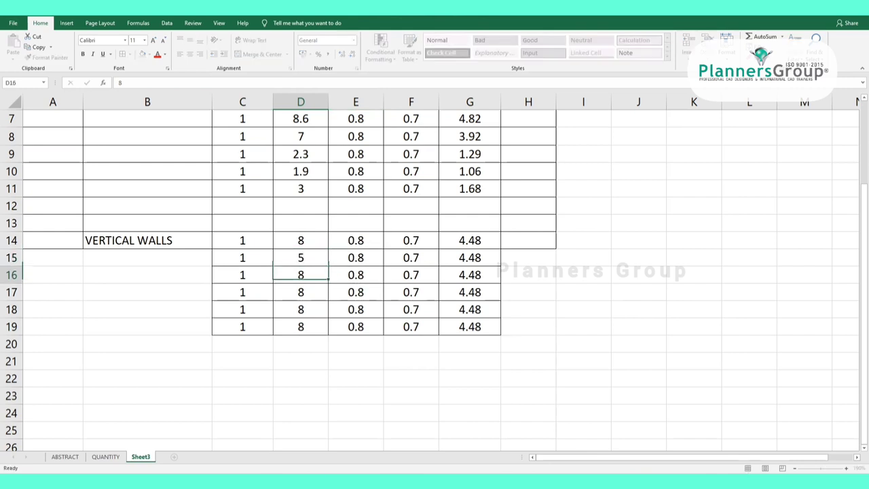
type("6")
key("Return")
type("7")
key("Return")
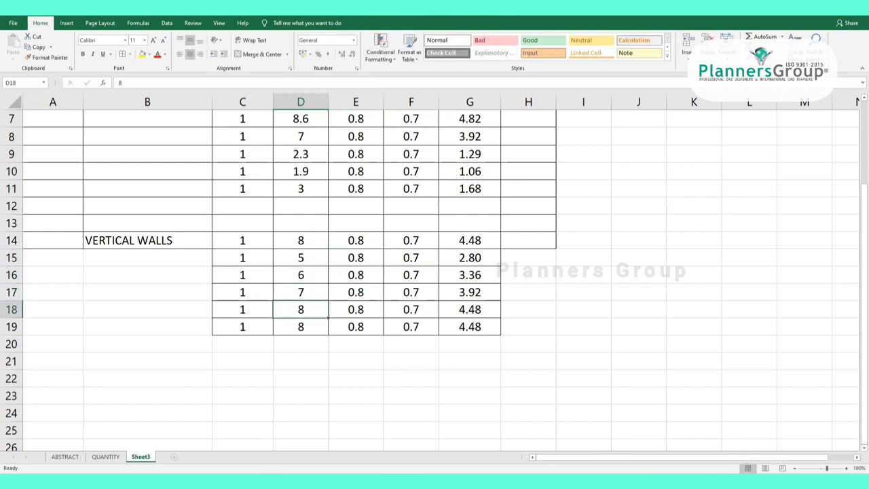
type("5.5")
key("Return")
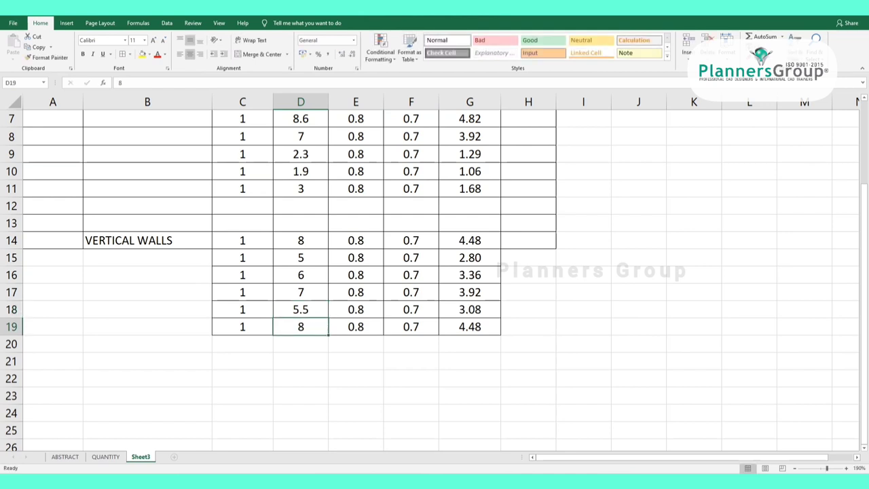
type("7.5")
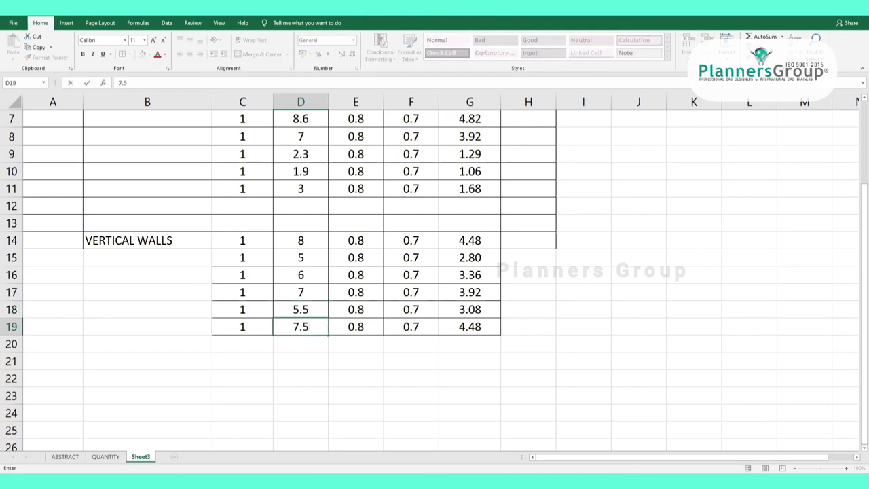
left_click(410, 344)
Correct D15's length to 5.2 and zoom out to see the whole table
left_click(301, 240)
key("Down")
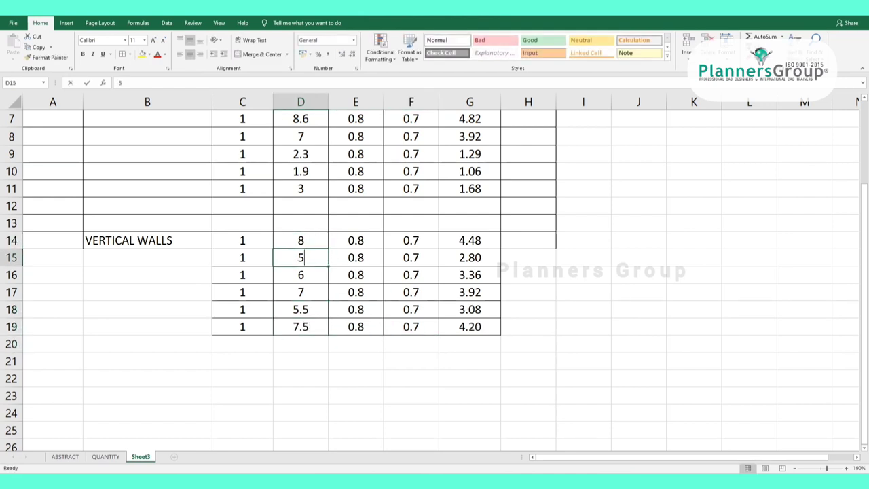
type("5.2")
left_click(410, 309)
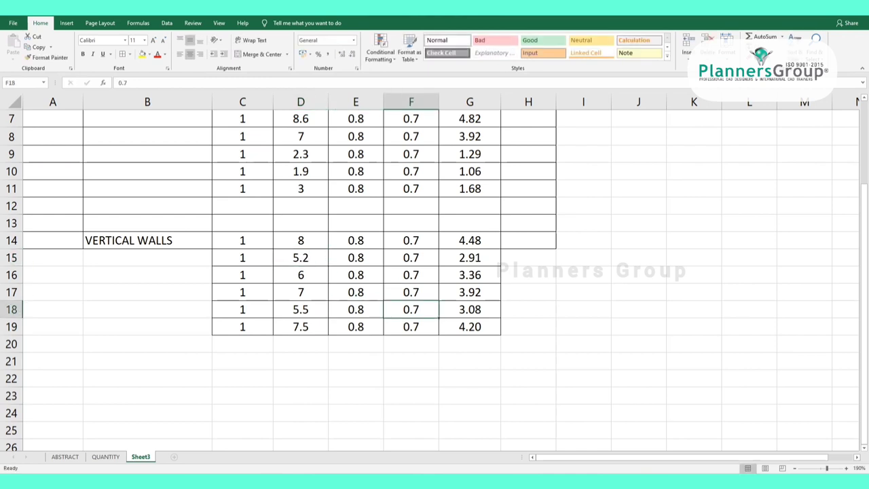
scroll(434, 280, "up", 1)
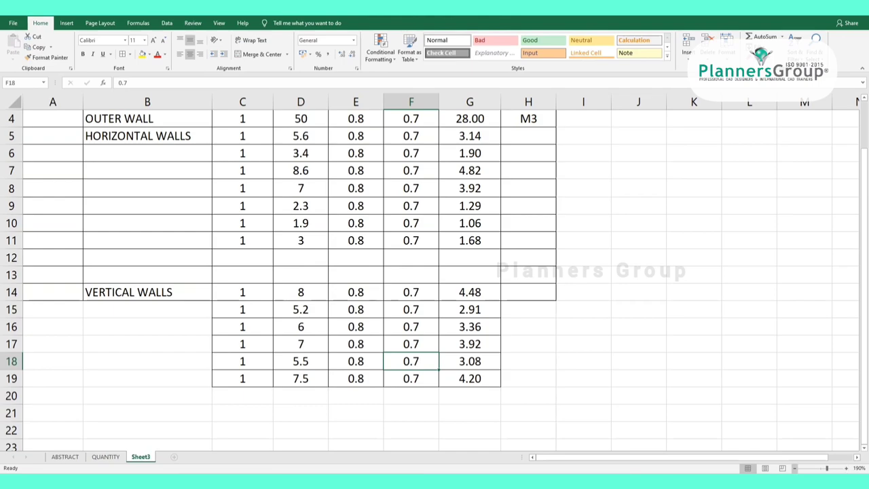
left_click(794, 468)
left_click(794, 468)
left_click(794, 467)
left_click(794, 467)
left_click(794, 468)
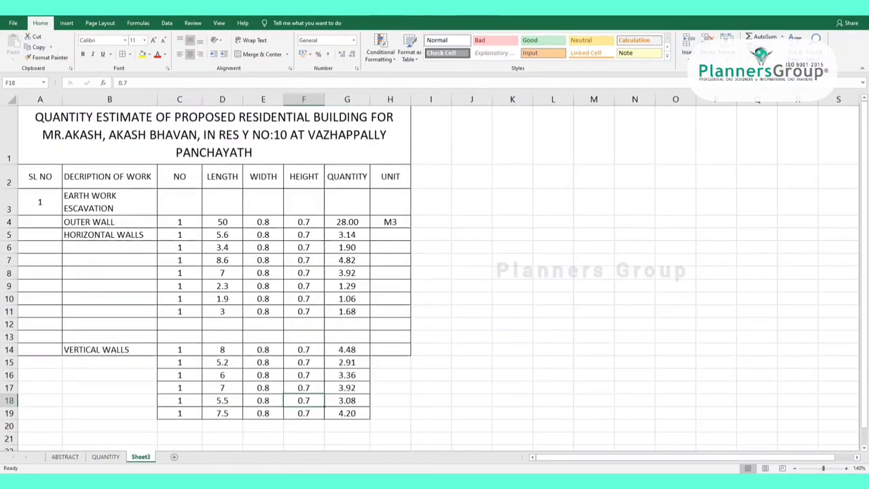
scroll(217, 272, "down", 1)
scroll(217, 271, "down", 1)
scroll(217, 272, "up", 2)
Apply All Borders to the estimate table range A2:H26
scroll(217, 271, "up", 1)
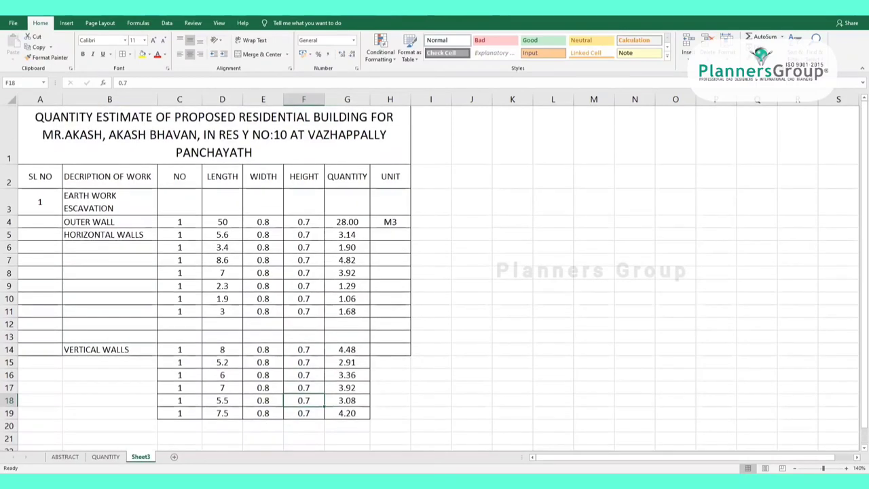
left_click(39, 175)
scroll(217, 272, "down", 1)
scroll(217, 272, "down", 1)
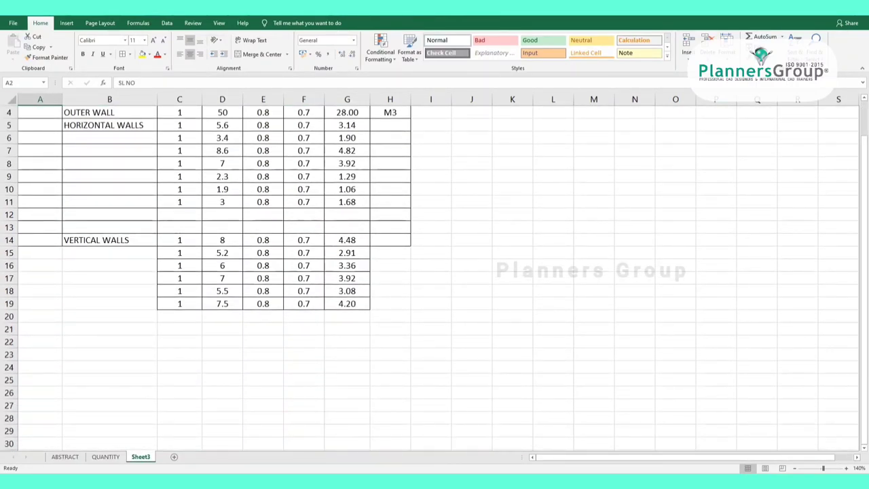
left_click(390, 392, "shift")
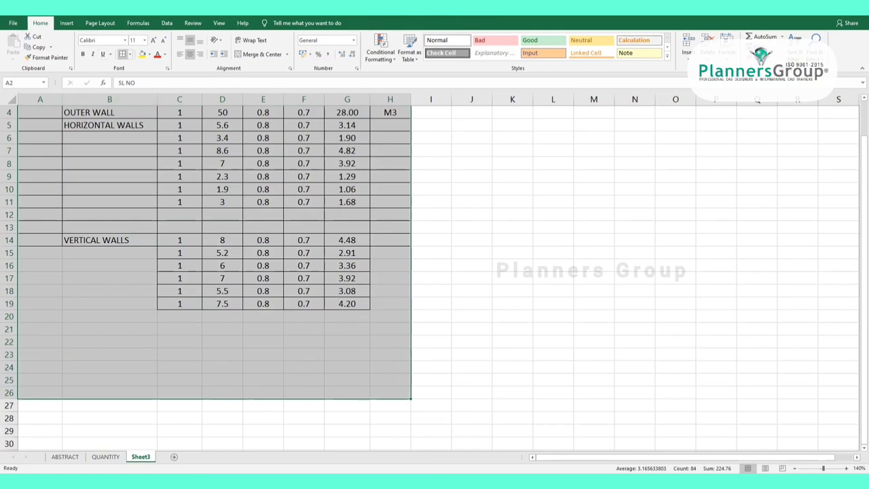
left_click(123, 53)
Select cell G21, where the quantity total will go
scroll(217, 272, "up", 1)
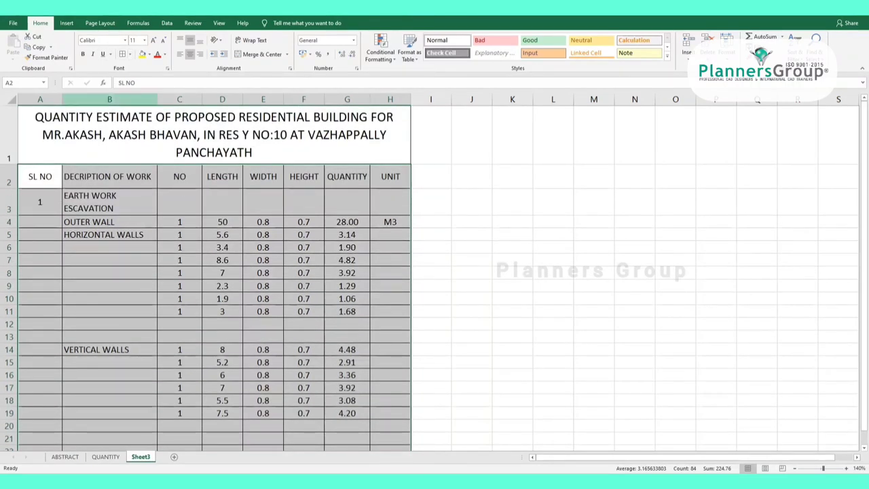
scroll(435, 271, "down", 1)
scroll(435, 271, "down", 1)
left_click(471, 290)
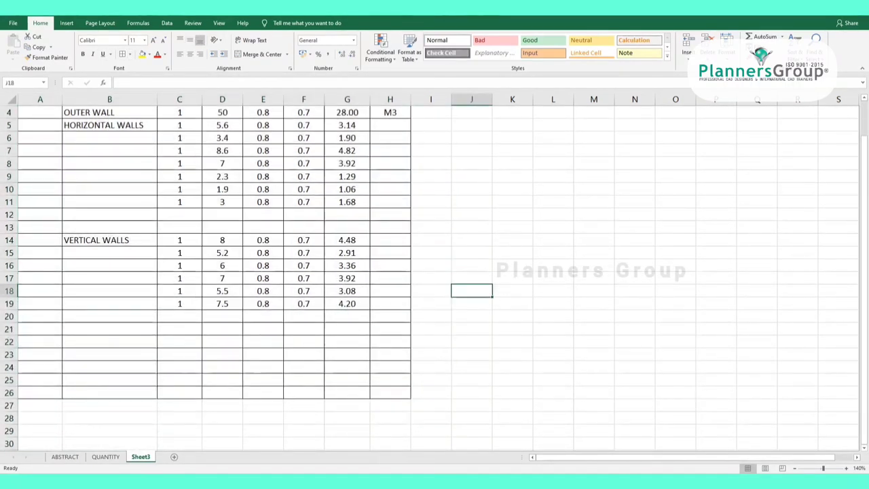
left_click(347, 328)
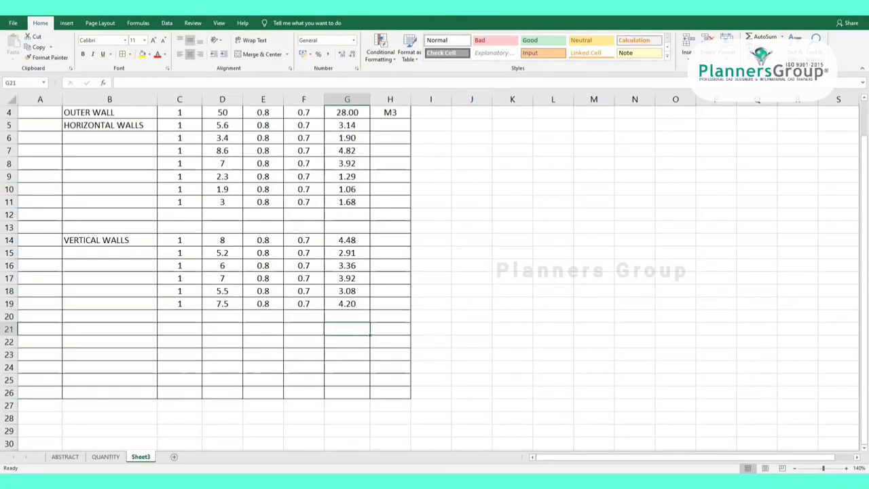
scroll(435, 271, "up", 1)
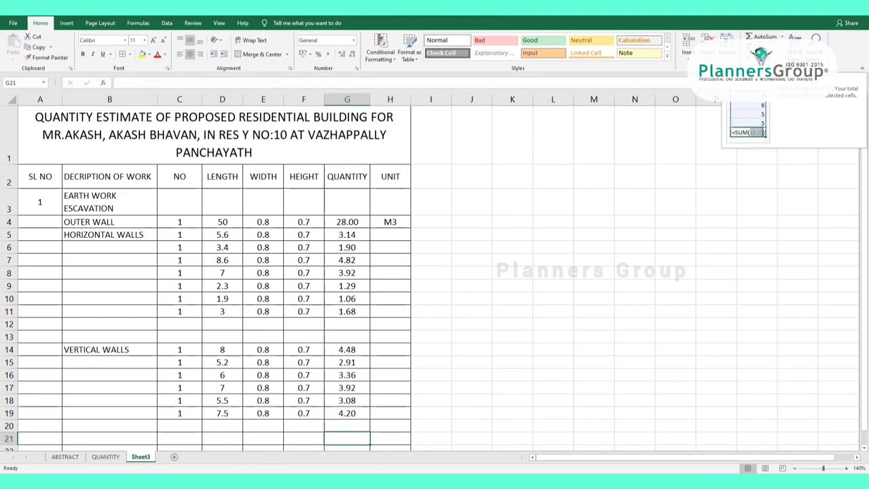
Review the quantity formulas in G4 and G19, then return to G21
left_click(347, 221)
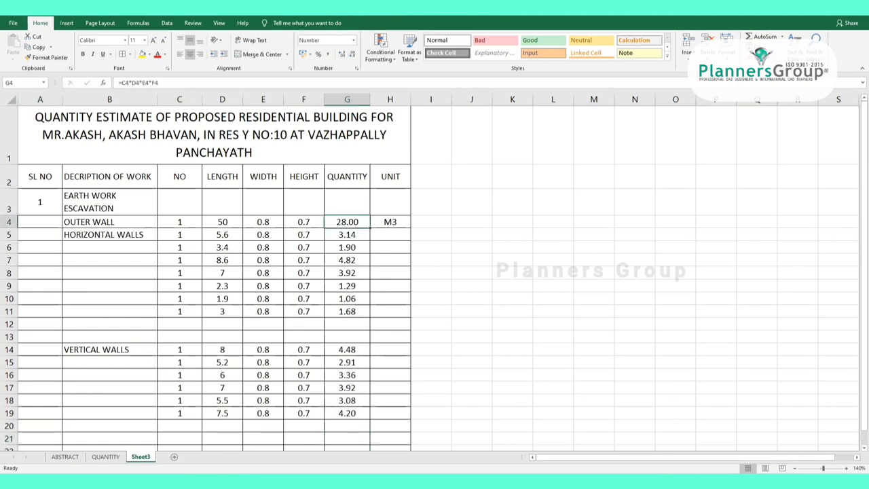
scroll(434, 272, "up", 1, "ctrl")
scroll(434, 272, "up", 1, "ctrl")
scroll(434, 271, "up", 1)
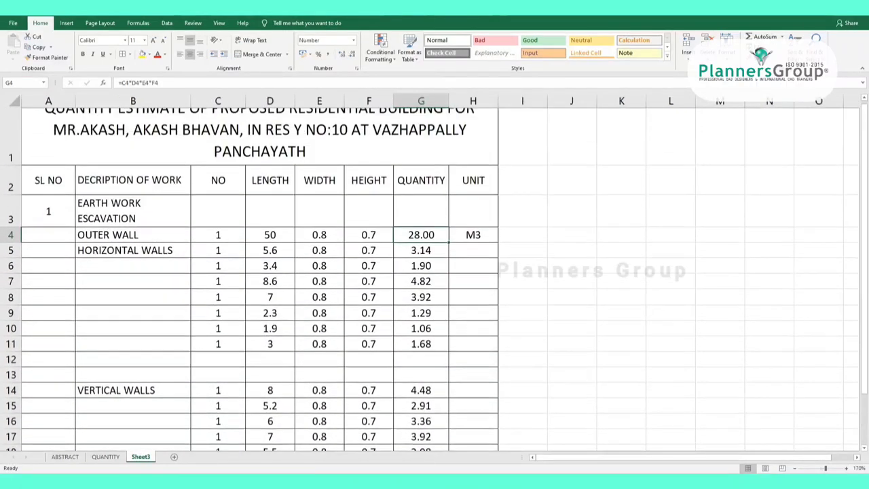
scroll(434, 271, "down", 2)
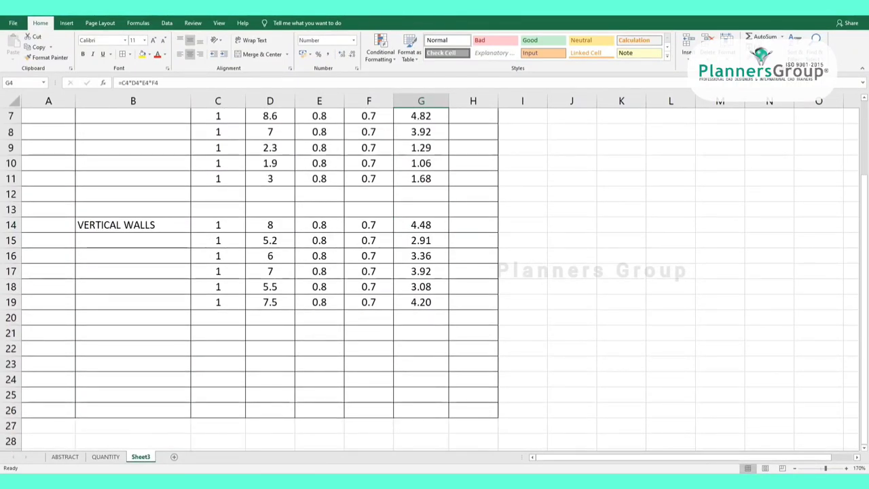
left_click(421, 302)
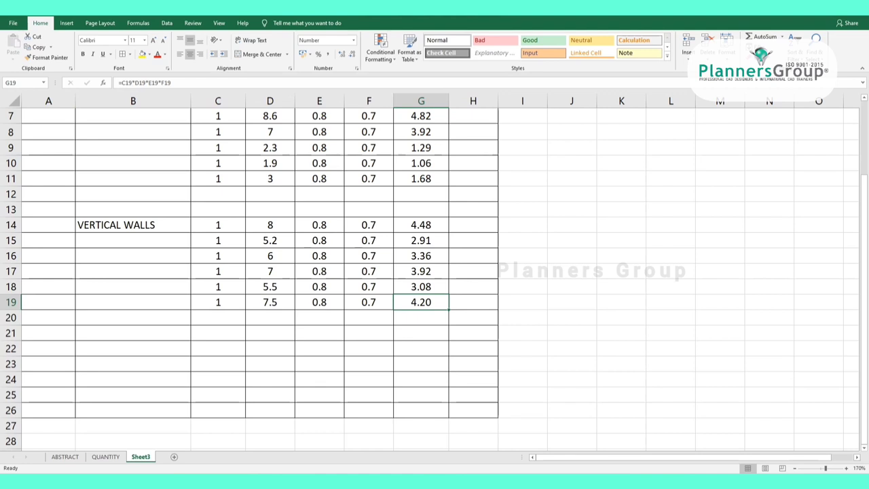
key("Down")
key("Down")
key("Down")
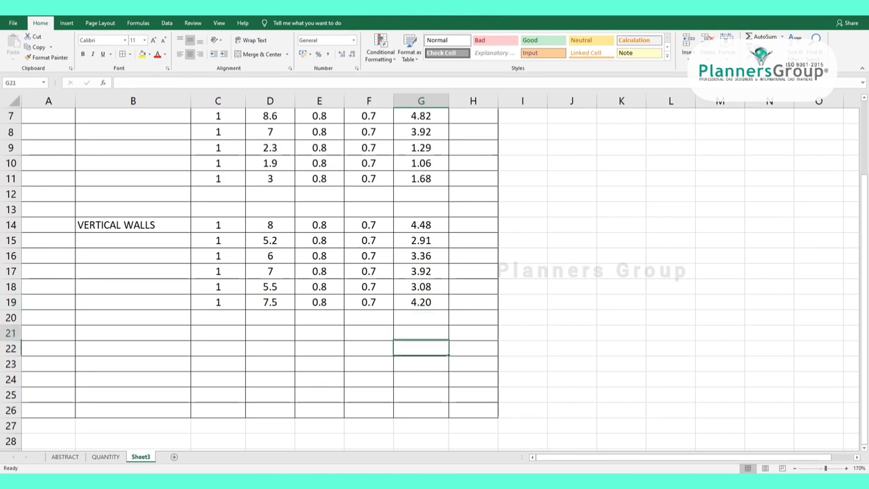
key("Up")
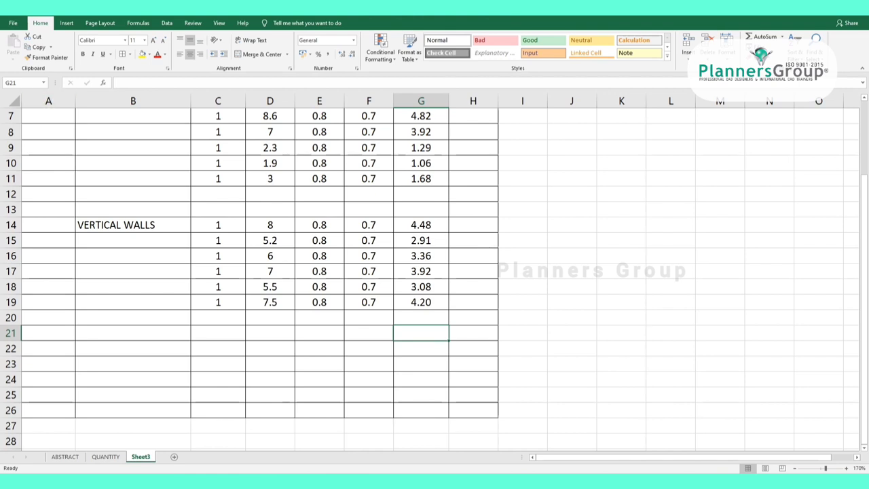
left_click(20, 82)
scroll(272, 271, "up", 2)
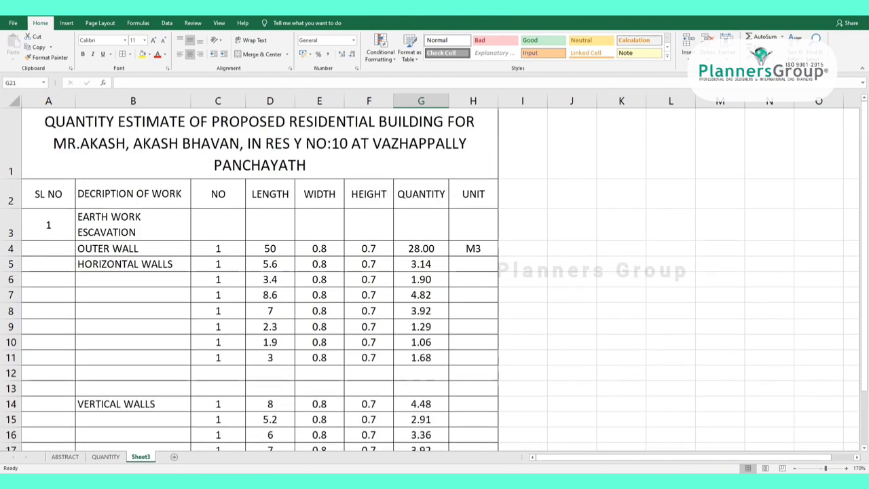
scroll(272, 272, "down", 1)
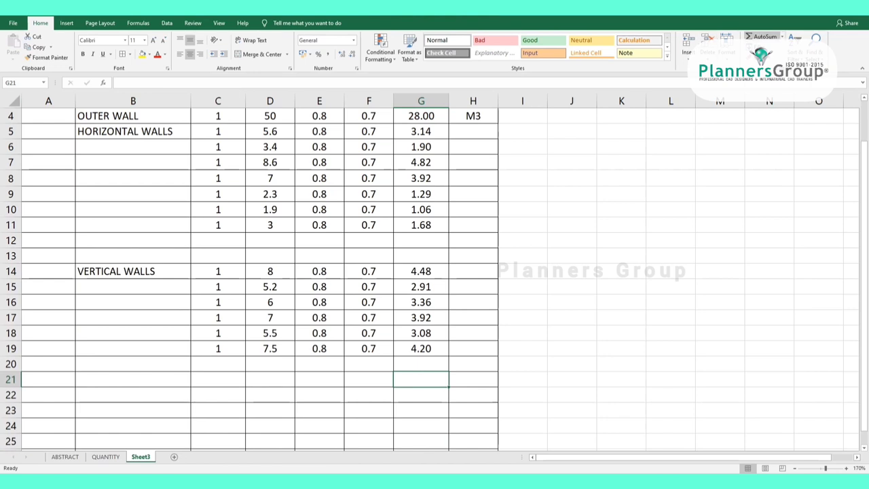
AutoSum the quantities in G21 as =SUM(G4:G20), giving 67.76
key("alt+equal")
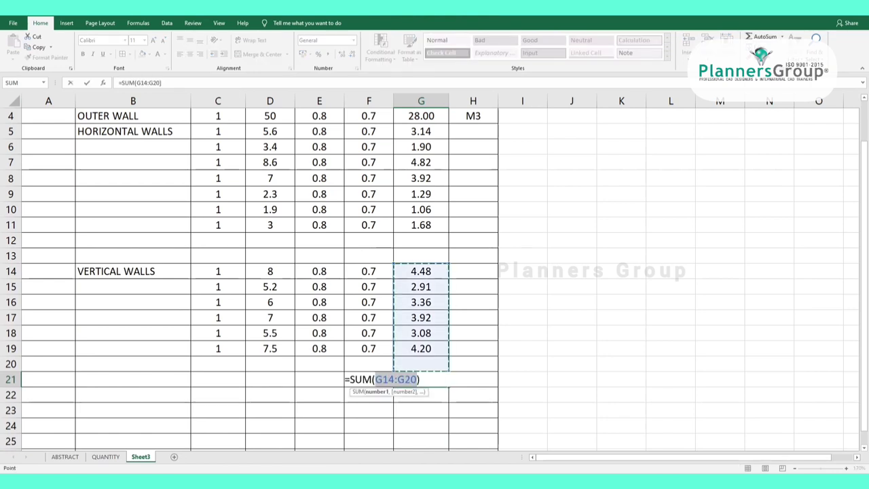
left_click(127, 82)
key("BackSpace")
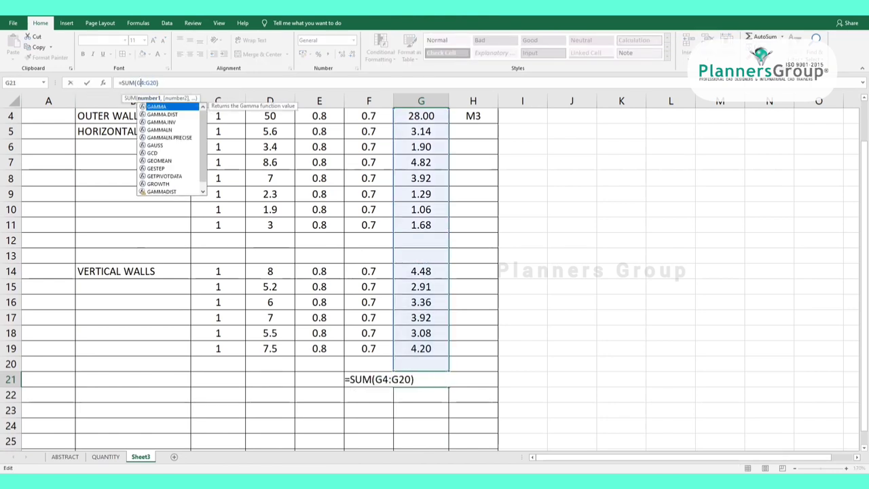
key("Return")
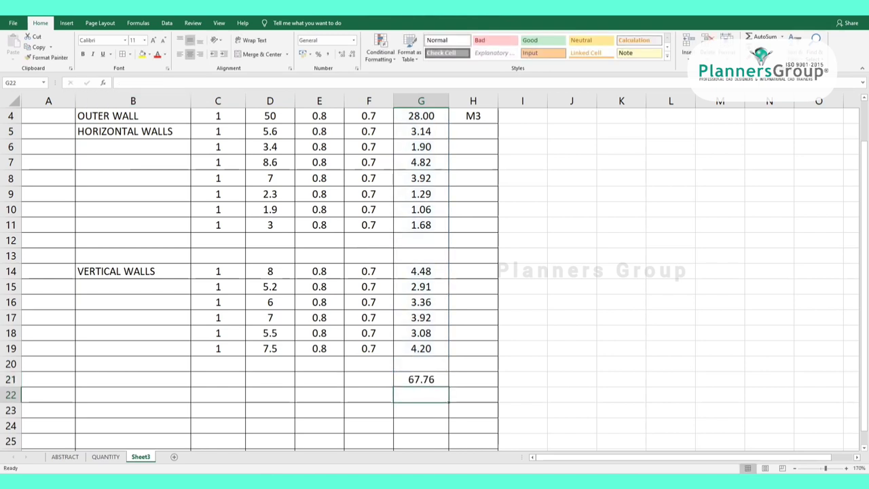
left_click(473, 117)
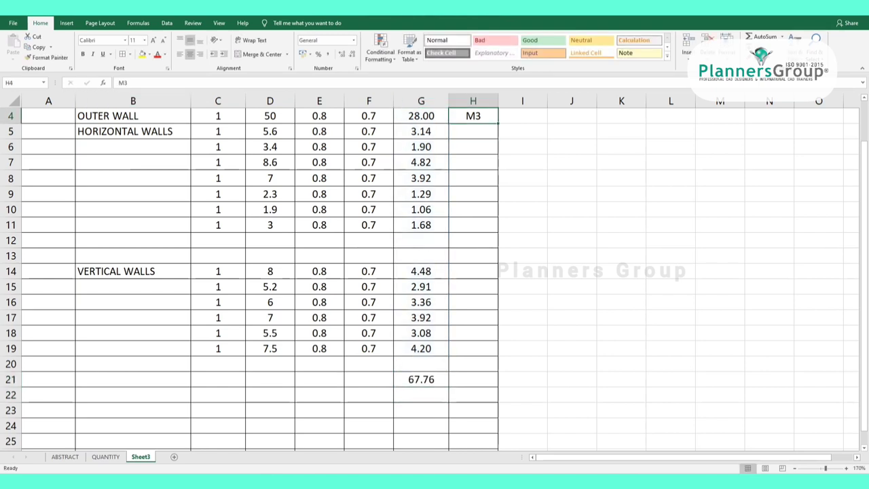
Copy the M3 unit into H21 beside the 67.76 total
key("ctrl+c")
left_click(473, 379)
key("Return")
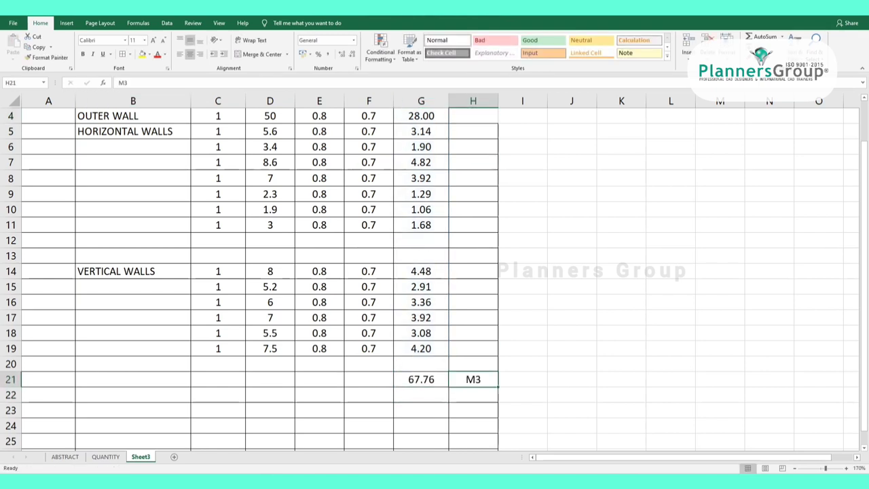
left_click_drag(571, 379, 473, 378)
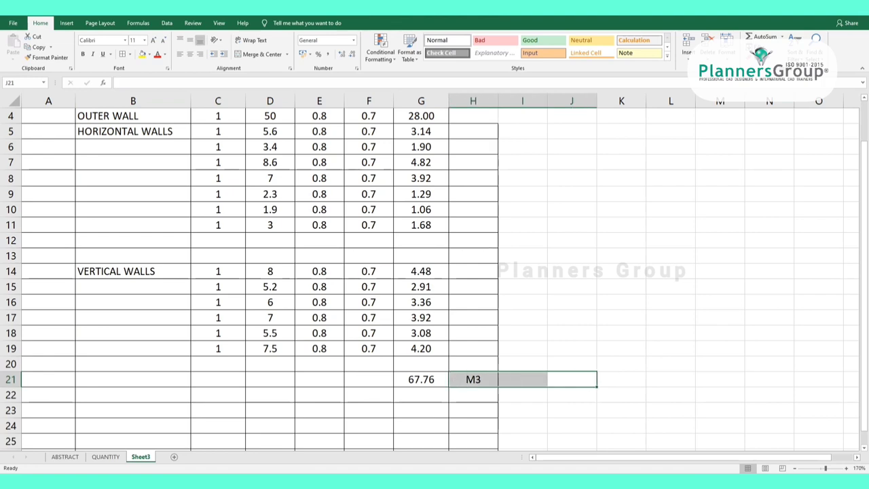
Make the merged title and the A2:H2 column headers bold
scroll(434, 272, "up", 1)
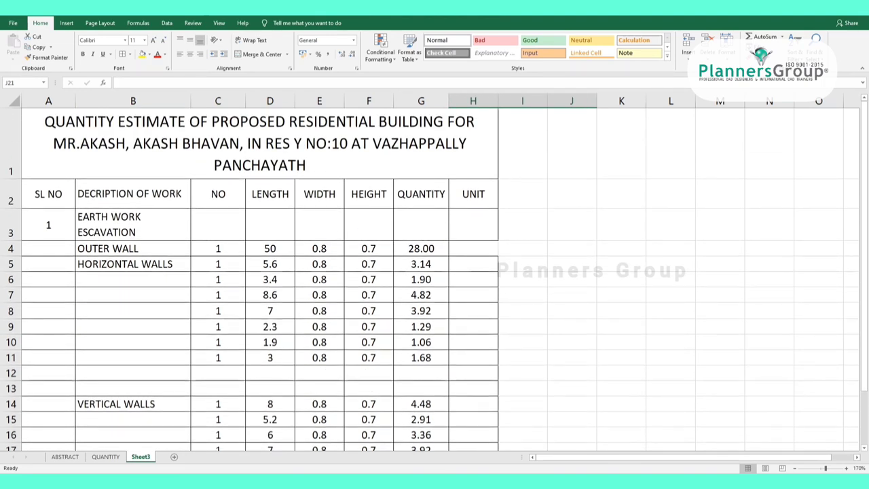
left_click(260, 142)
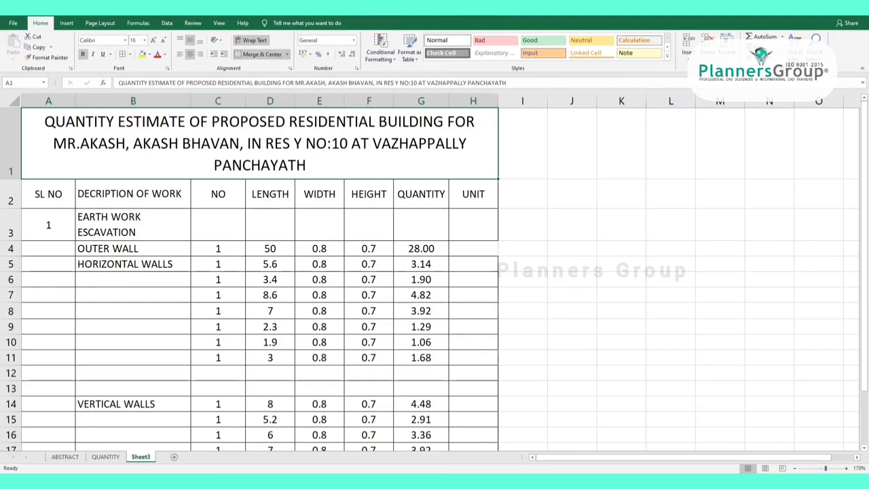
left_click(144, 40)
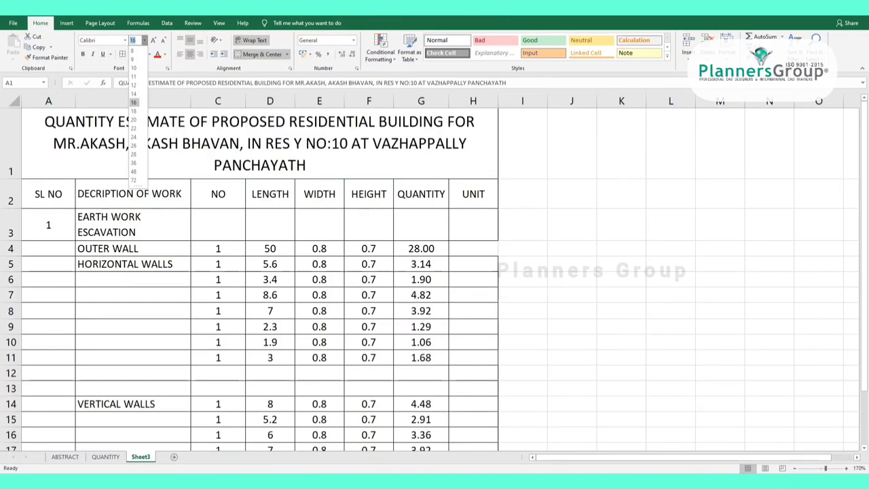
key("ctrl+b")
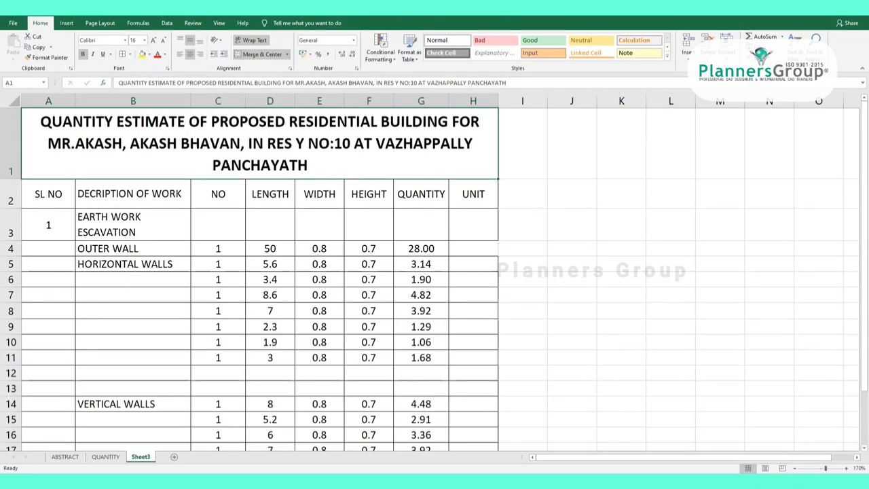
left_click_drag(48, 193, 473, 194)
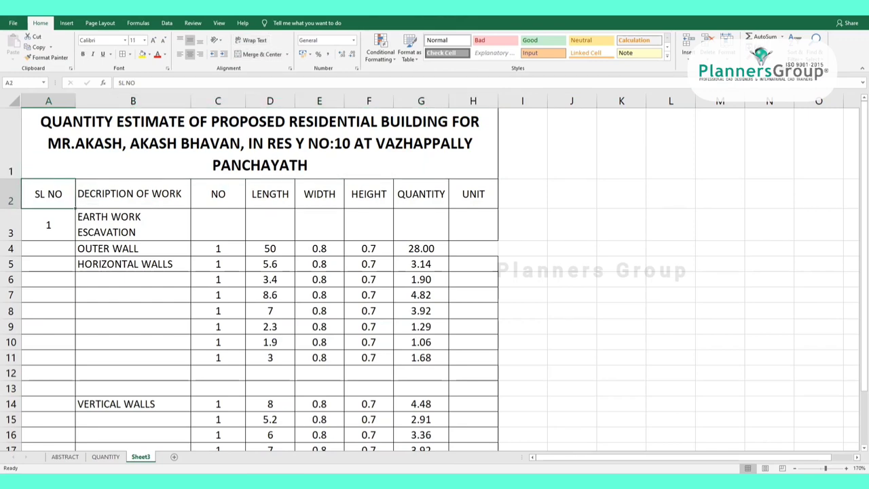
key("ctrl+b")
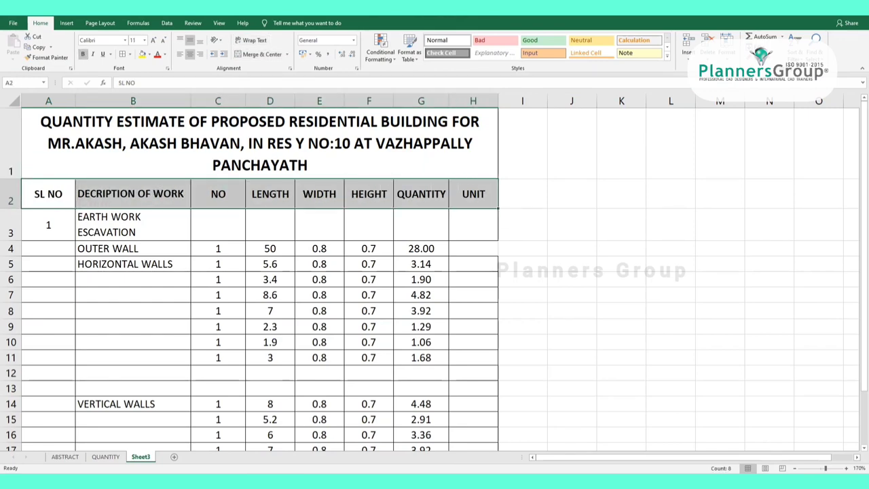
scroll(272, 305, "down", 1)
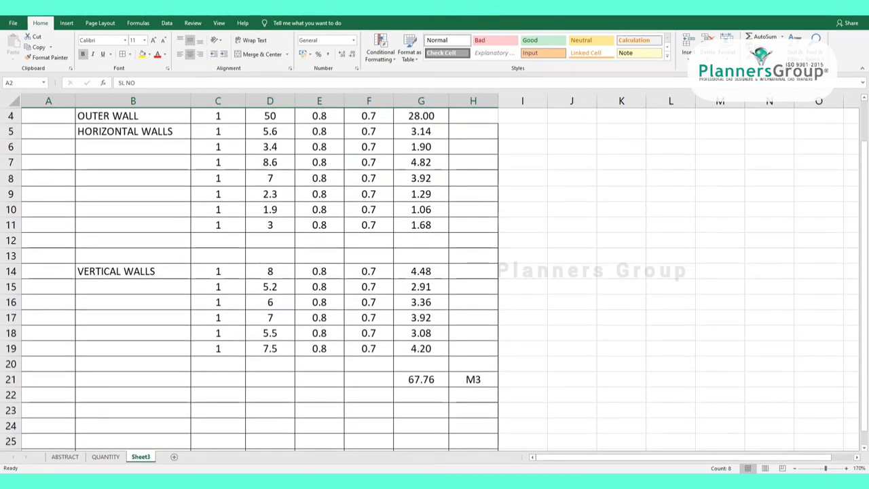
scroll(271, 306, "up", 1)
Merge and centre A3:A20 so the serial number 1 spans all wall rows
left_click(48, 224)
scroll(272, 305, "down", 1)
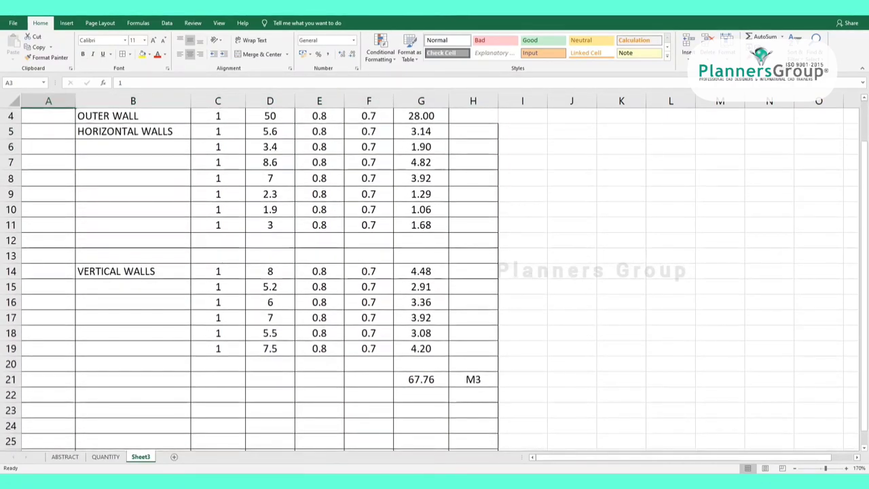
left_click(49, 364, "shift")
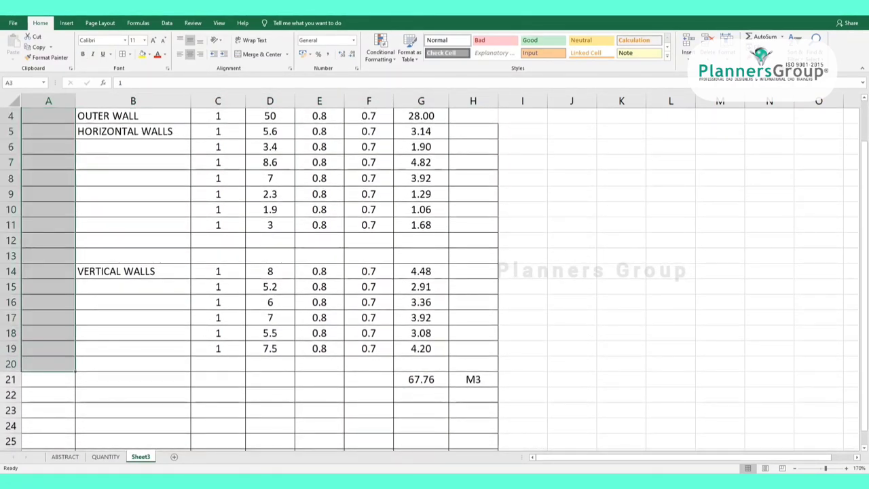
left_click(261, 54)
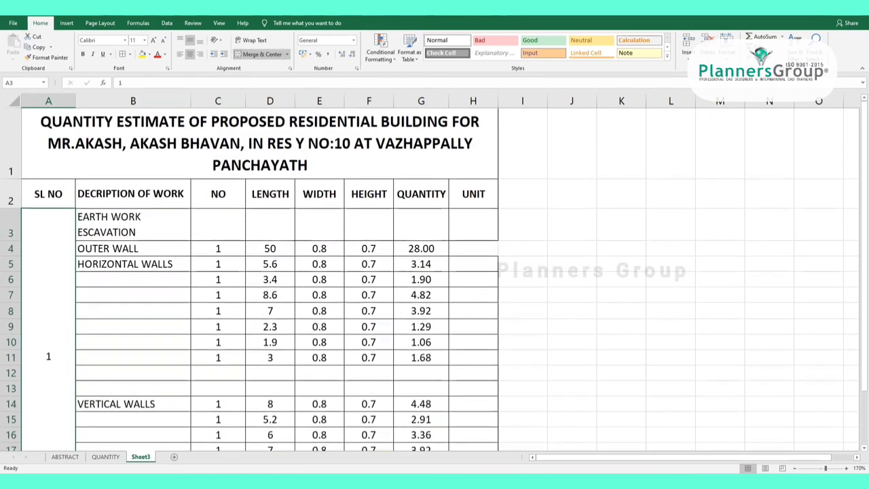
scroll(271, 272, "down", 2)
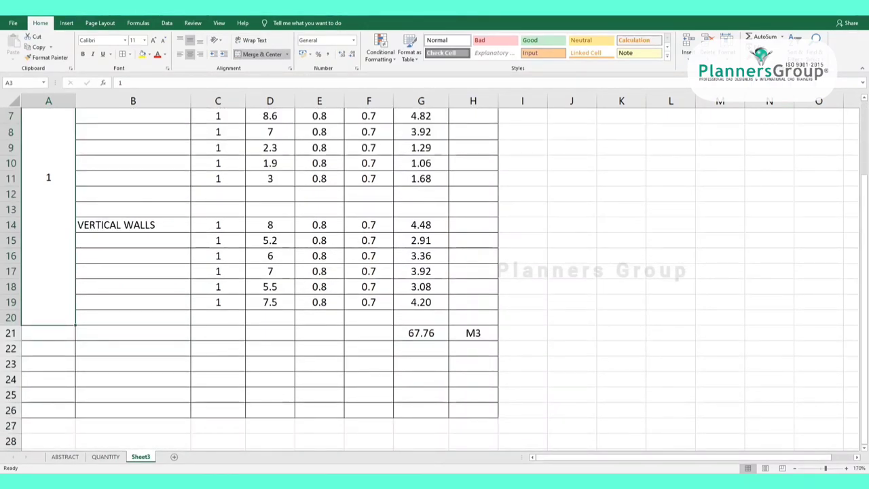
scroll(435, 271, "down", 3)
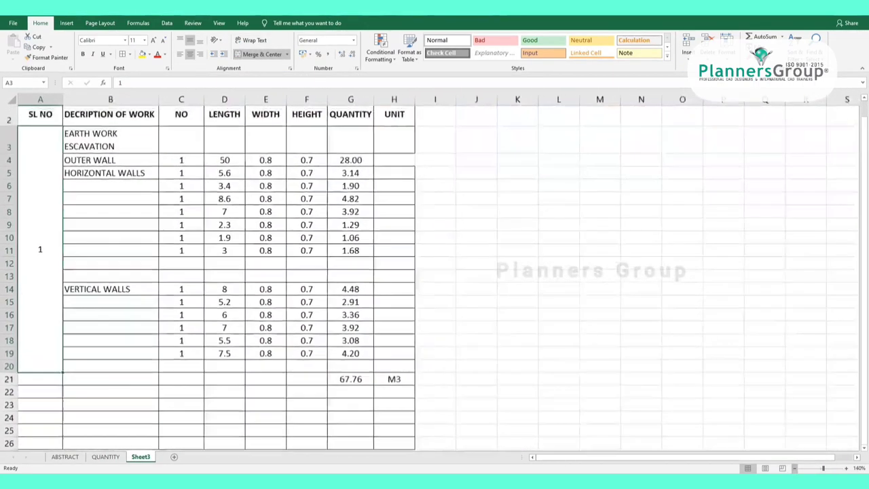
scroll(434, 272, "down", 2)
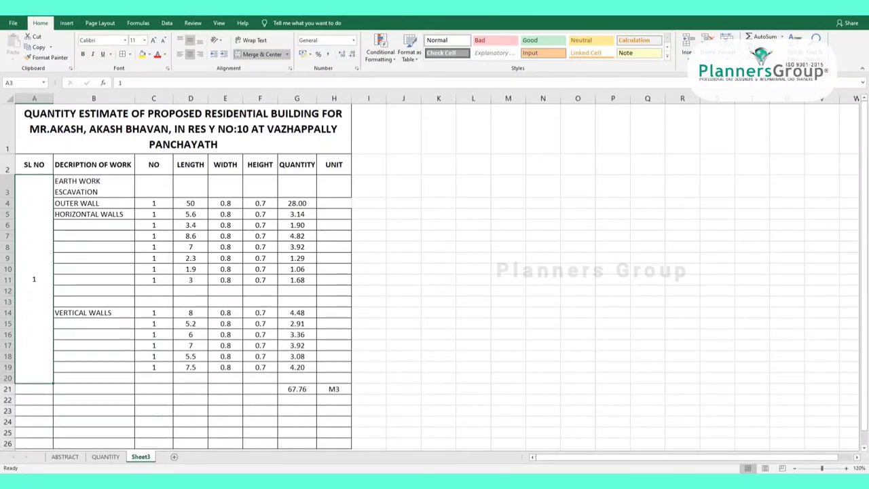
scroll(434, 272, "down", 1)
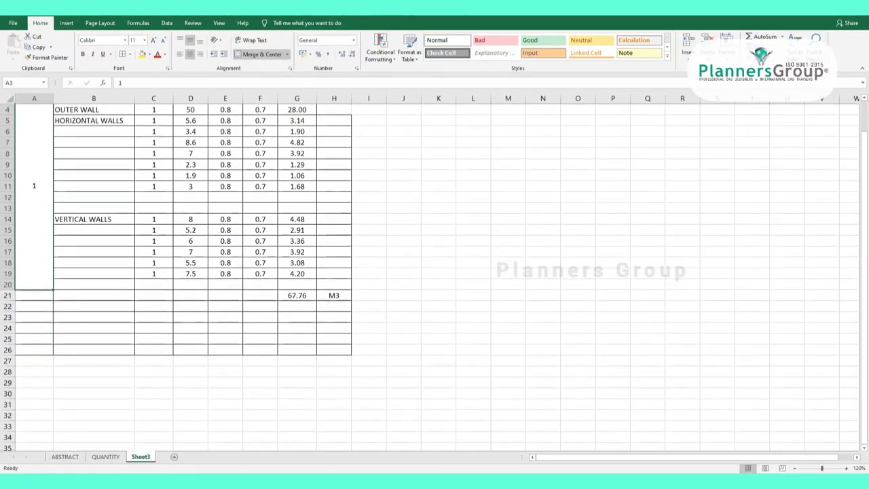
left_click(105, 456)
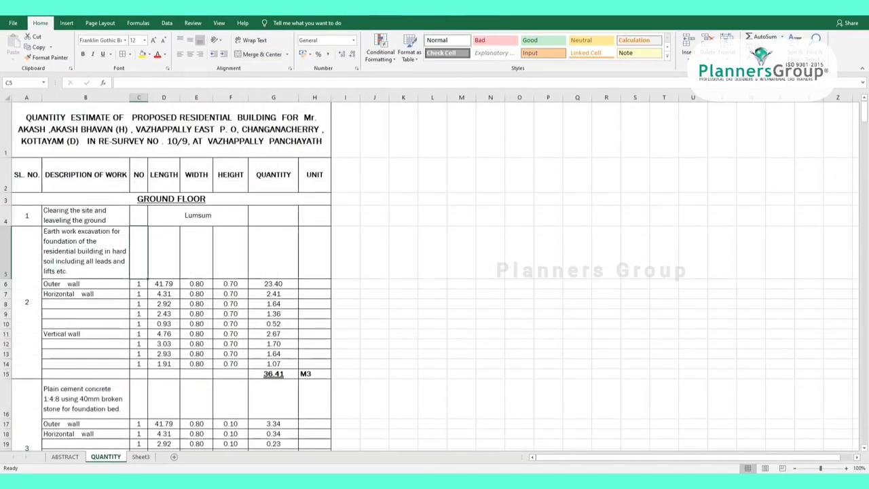
key("ctrl+shift+plus")
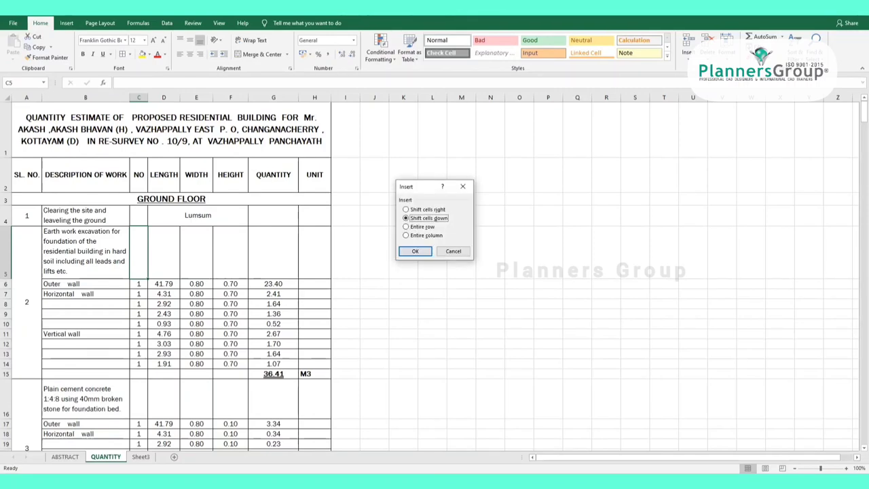
key("Escape")
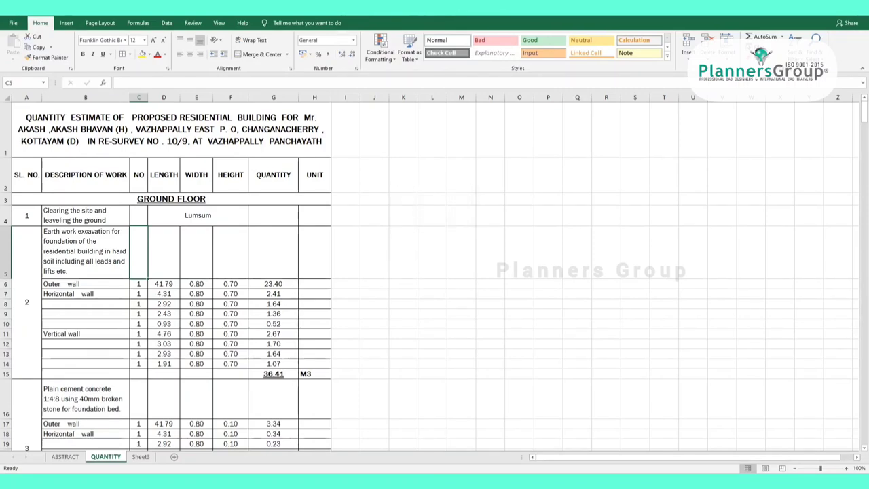
left_click(141, 456)
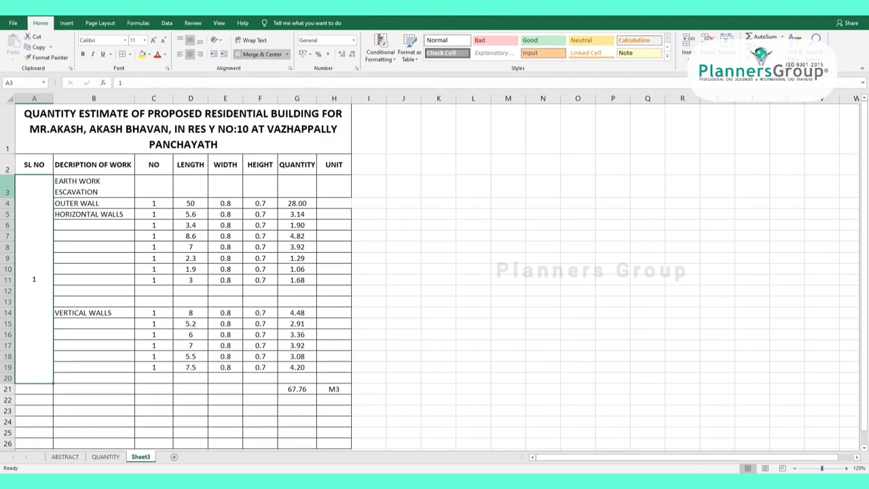
Insert a blank row 3 above the EARTH WORK ESCAVATION row
left_click(8, 192)
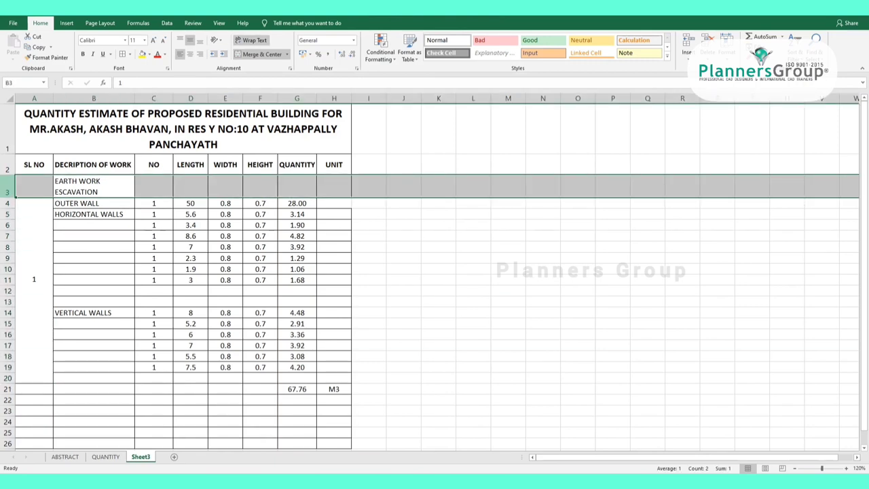
right_click(8, 188)
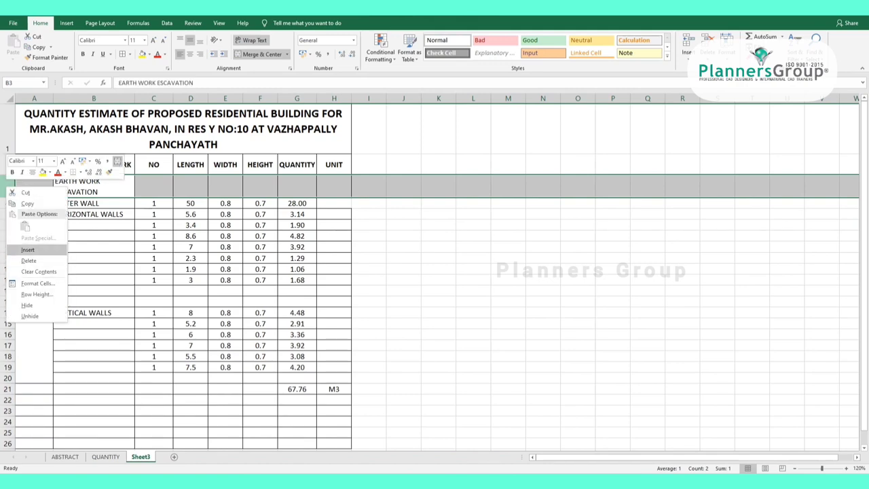
left_click(27, 249)
left_click(93, 207)
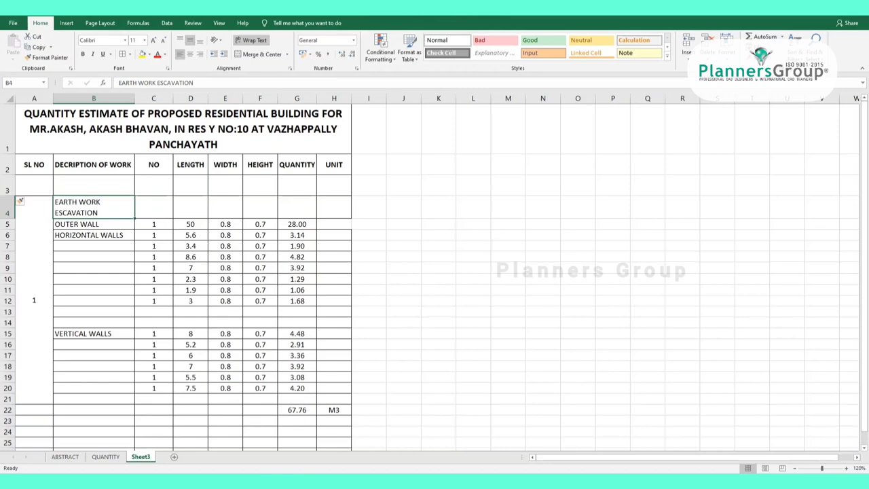
Switch to the QUANTITY sheet to view the ground-floor estimate
left_click(105, 456)
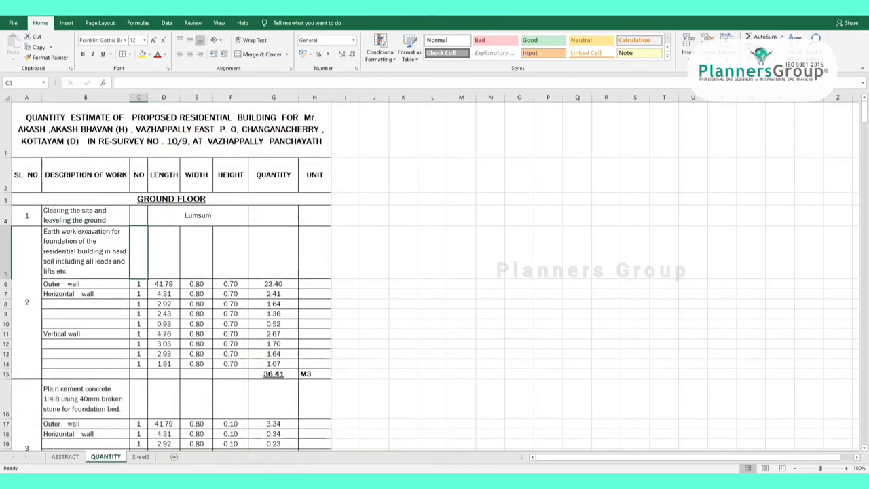
scroll(434, 271, "down", 1)
scroll(434, 272, "down", 1)
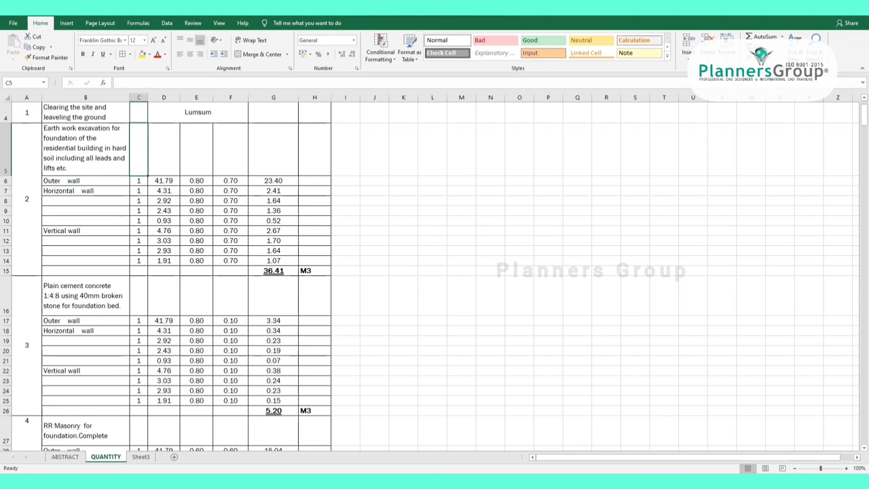
Zoom the QUANTITY sheet in to 150%
left_click(846, 468)
left_click(846, 467)
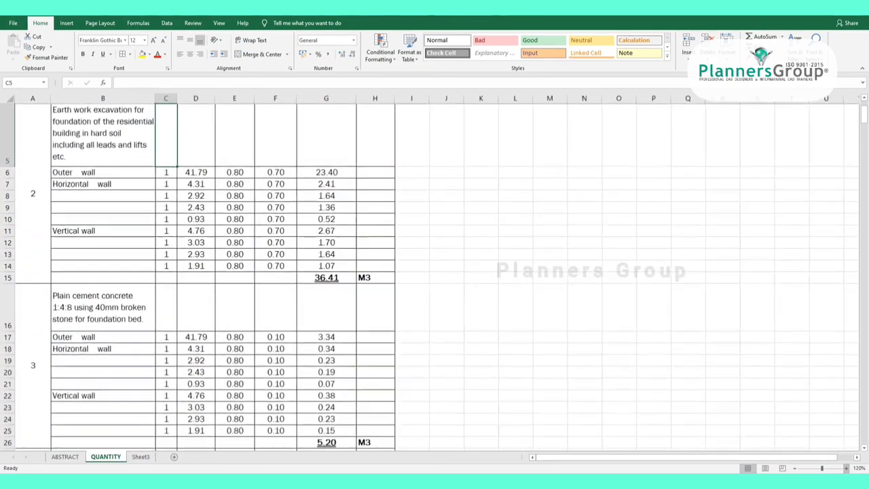
left_click(846, 468)
left_click(846, 467)
left_click(845, 467)
Scroll through the QUANTITY items down to the FIRST FLOOR section and back up
scroll(271, 272, "up", 2)
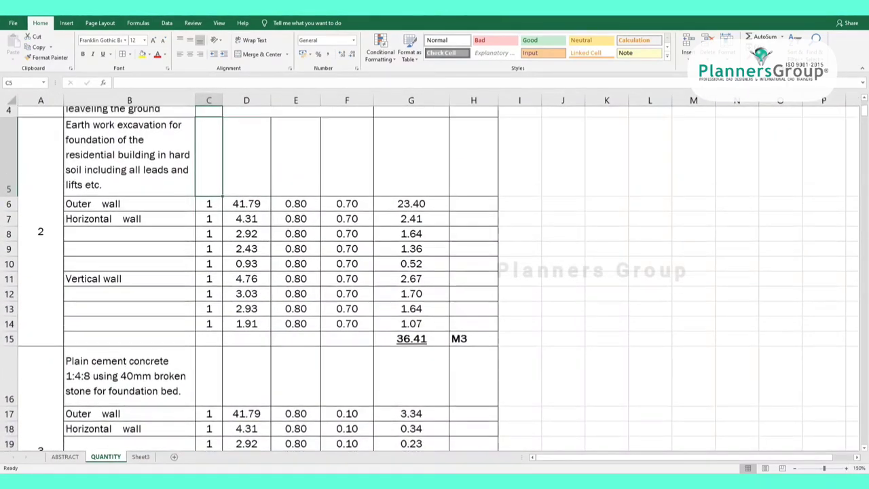
scroll(271, 272, "down", 3)
scroll(272, 271, "down", 3)
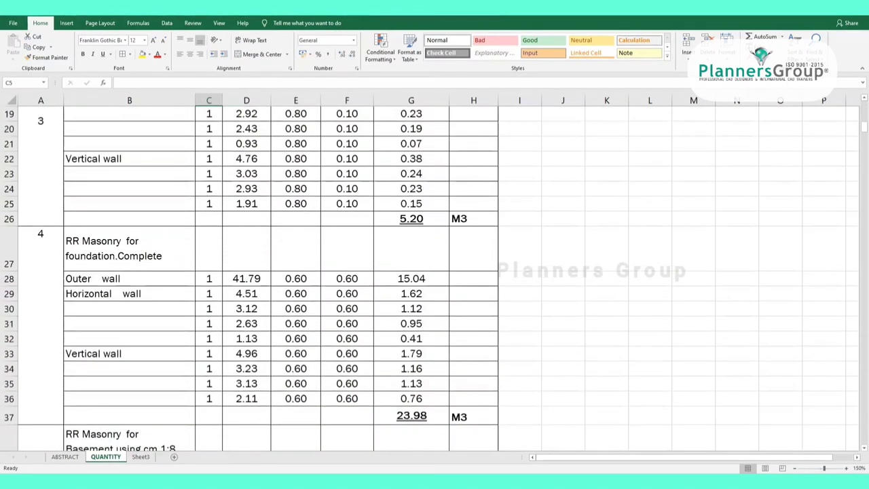
scroll(271, 271, "down", 2)
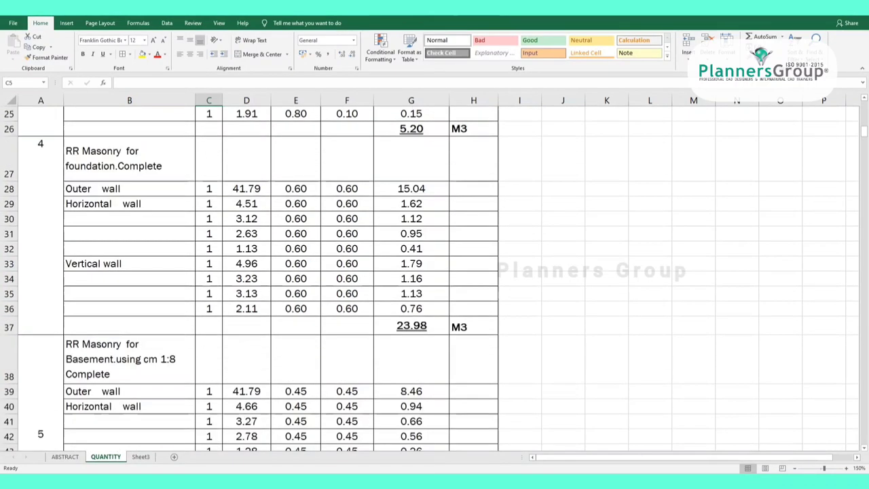
scroll(272, 272, "down", 1)
scroll(271, 272, "down", 3)
scroll(272, 272, "down", 2)
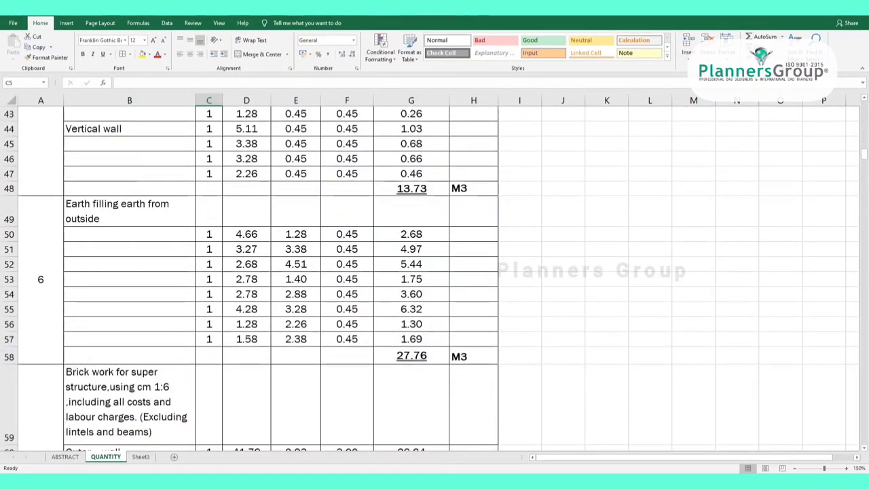
scroll(271, 271, "down", 1)
scroll(271, 271, "down", 2)
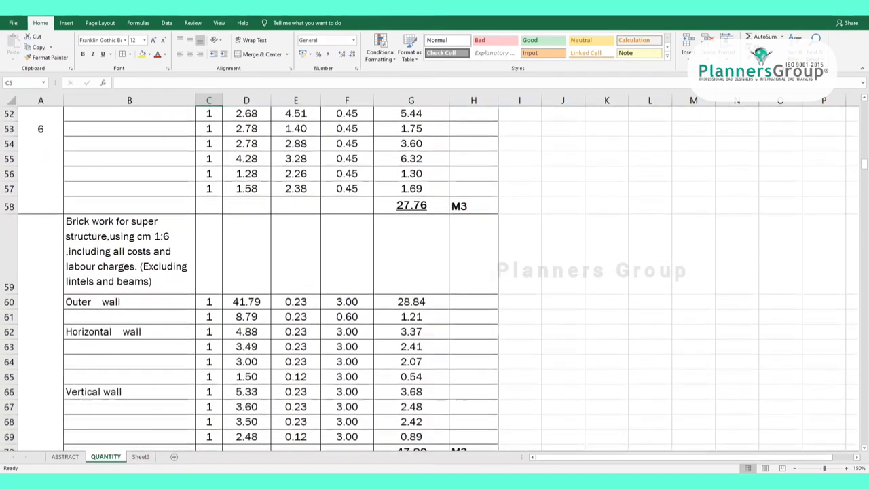
scroll(271, 272, "down", 5)
scroll(272, 271, "down", 4)
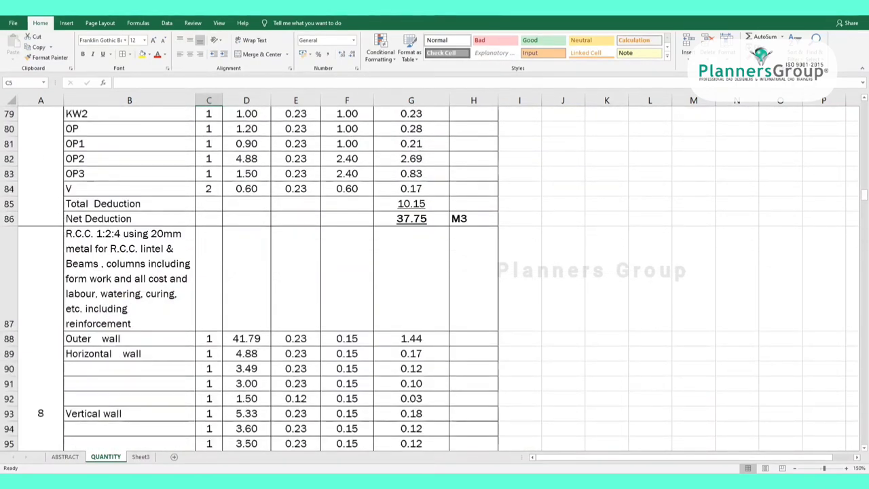
scroll(271, 272, "down", 2)
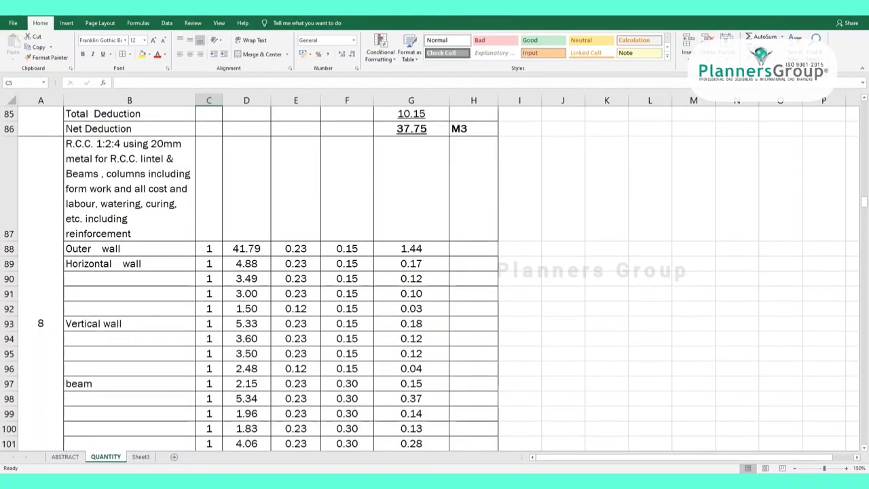
scroll(271, 272, "down", 1)
scroll(271, 272, "down", 2)
scroll(272, 271, "down", 2)
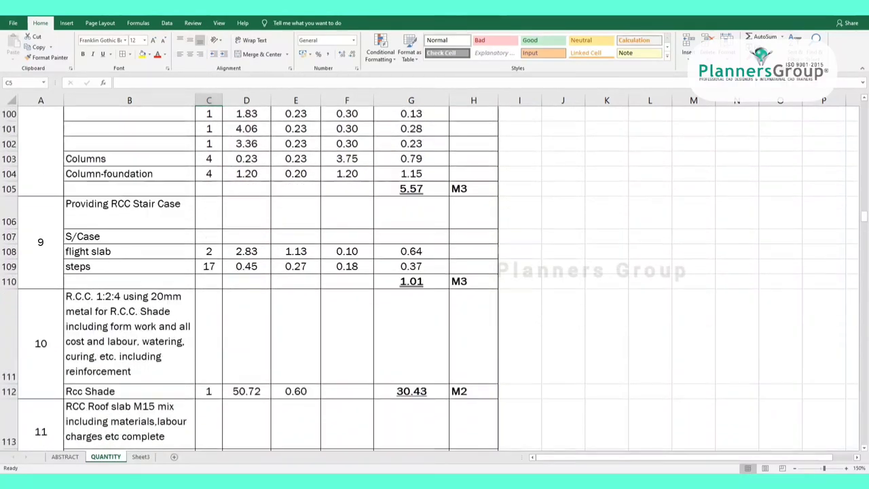
scroll(271, 271, "down", 1)
scroll(271, 272, "down", 2)
scroll(271, 271, "down", 1)
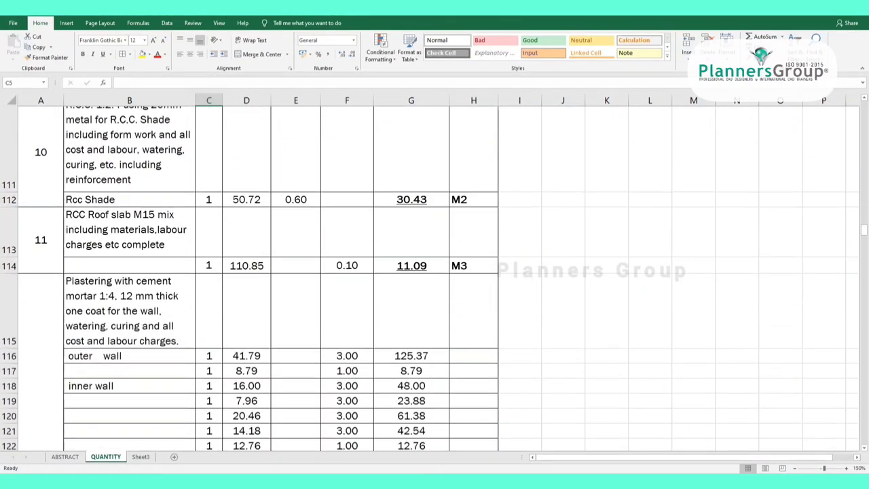
scroll(271, 272, "down", 1)
scroll(271, 271, "down", 3)
scroll(271, 271, "down", 3)
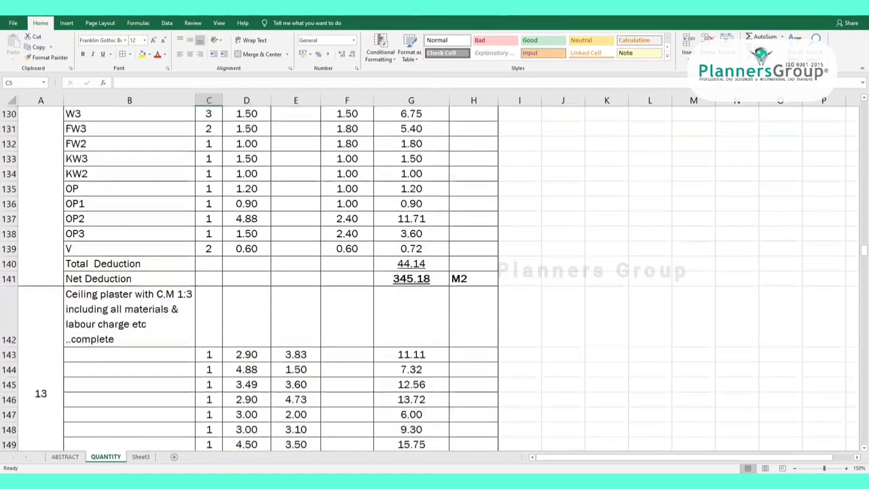
scroll(271, 272, "down", 1)
scroll(271, 271, "down", 4)
scroll(271, 272, "down", 3)
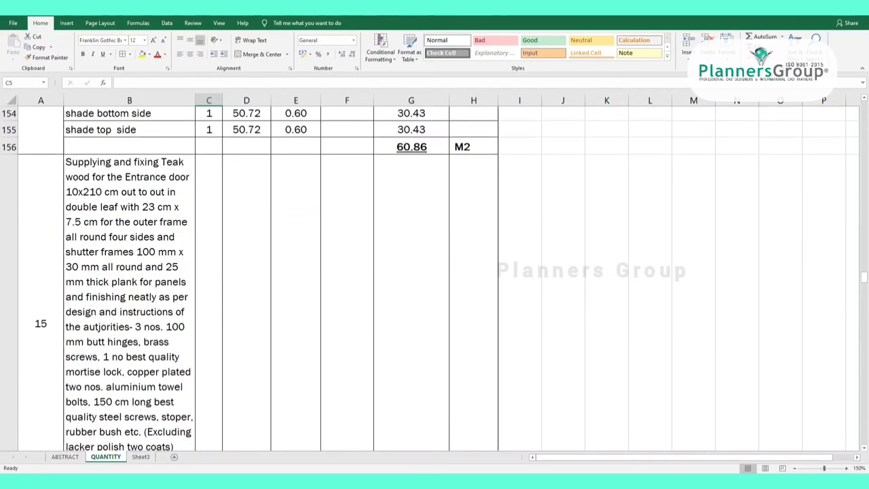
scroll(271, 271, "down", 1)
scroll(272, 272, "down", 4)
scroll(271, 272, "down", 5)
scroll(272, 271, "down", 3)
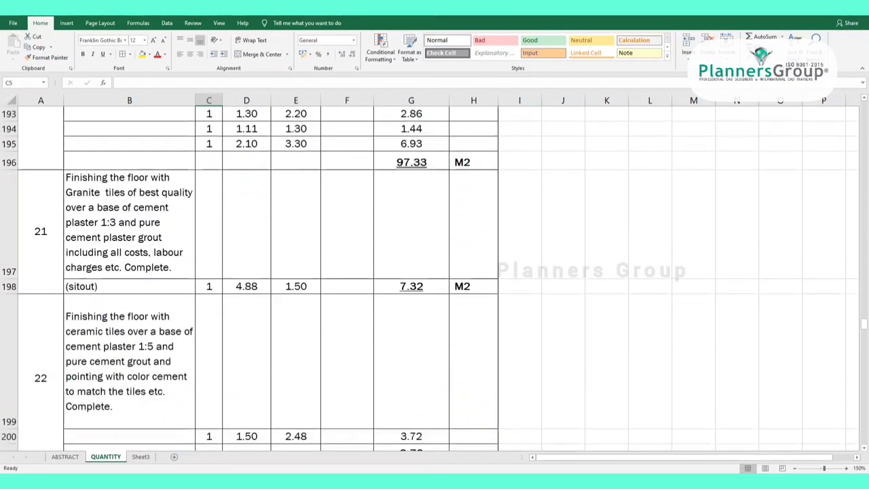
scroll(272, 271, "down", 2)
scroll(271, 271, "down", 1)
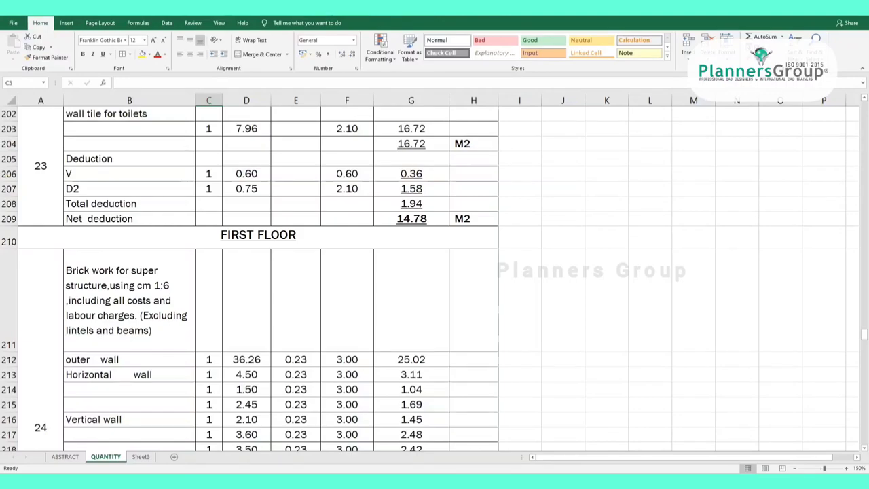
scroll(272, 271, "up", 6)
scroll(272, 272, "up", 10)
scroll(272, 271, "up", 11)
scroll(271, 271, "up", 7)
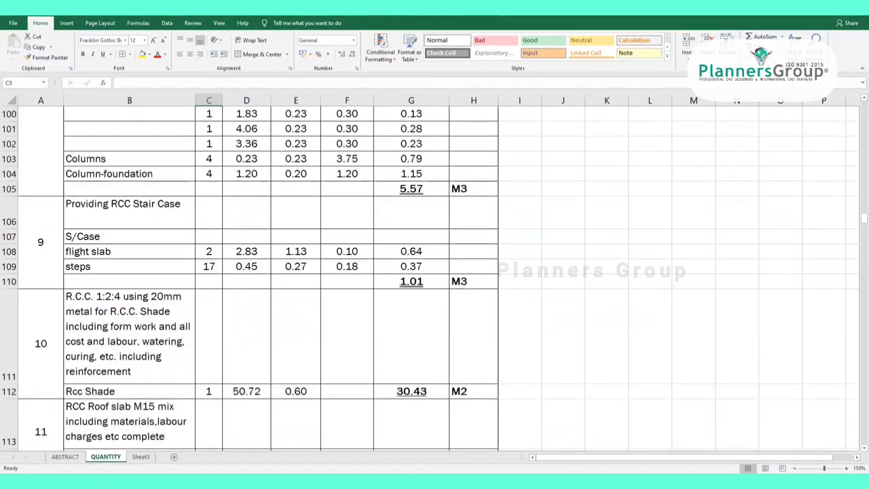
scroll(272, 271, "up", 8)
scroll(272, 271, "up", 10)
scroll(272, 271, "up", 6)
scroll(271, 271, "up", 9)
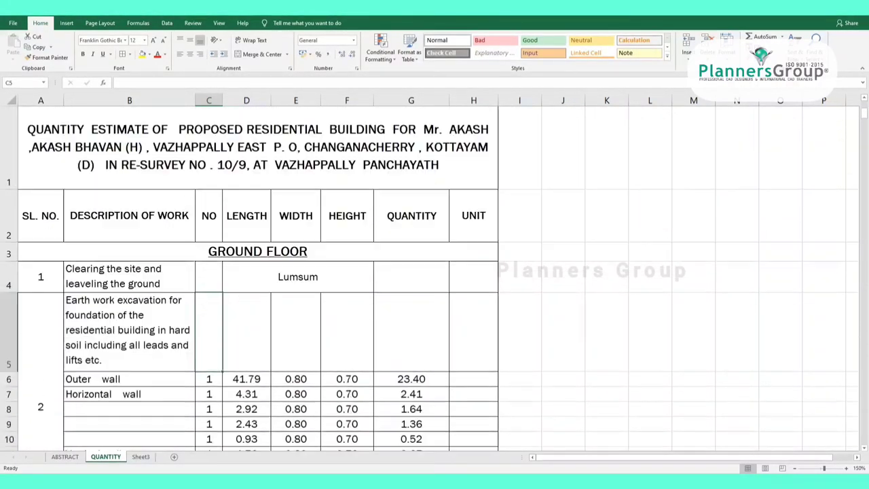
scroll(272, 272, "down", 2)
scroll(271, 272, "down", 1)
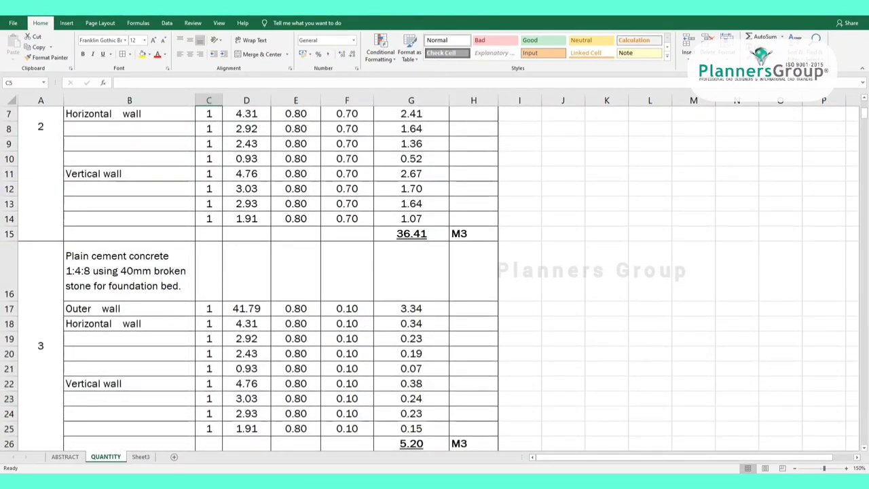
scroll(272, 272, "up", 3)
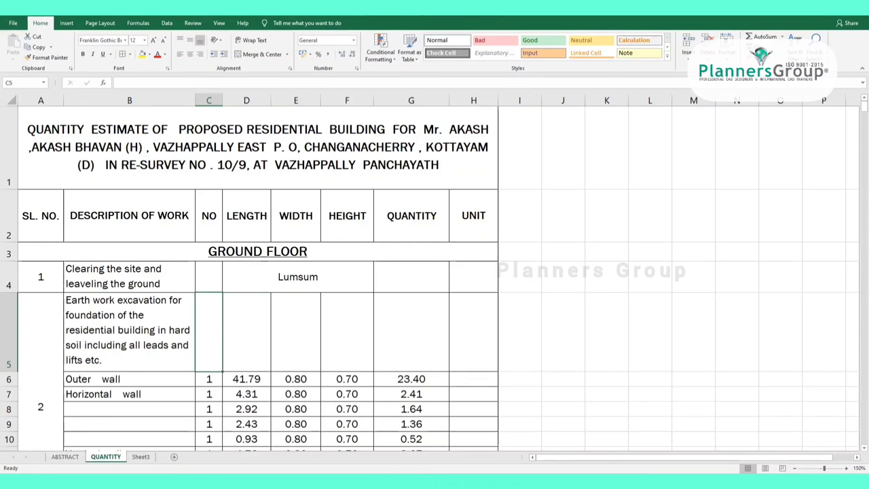
scroll(271, 271, "down", 1)
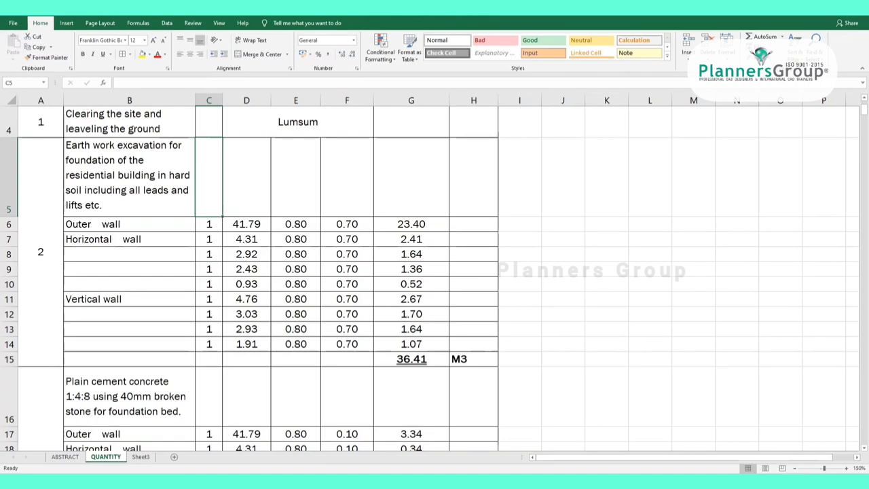
scroll(272, 272, "up", 1)
scroll(272, 271, "down", 1)
left_click(410, 358)
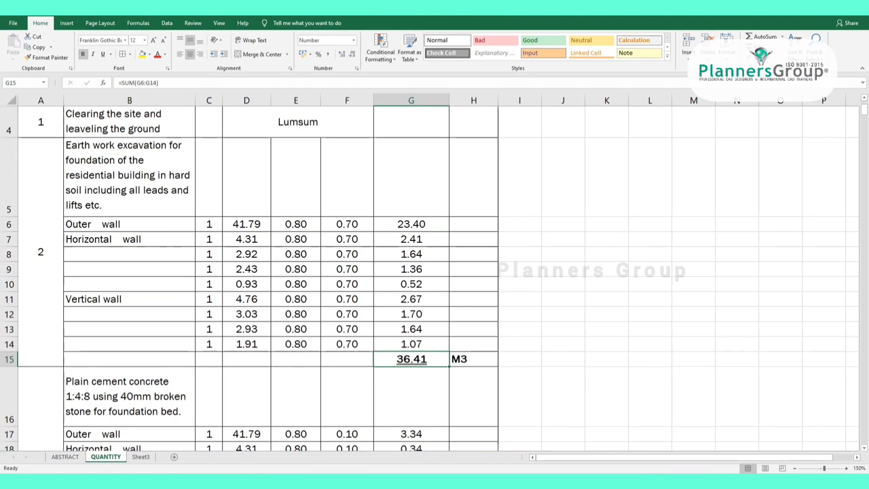
left_click(411, 224)
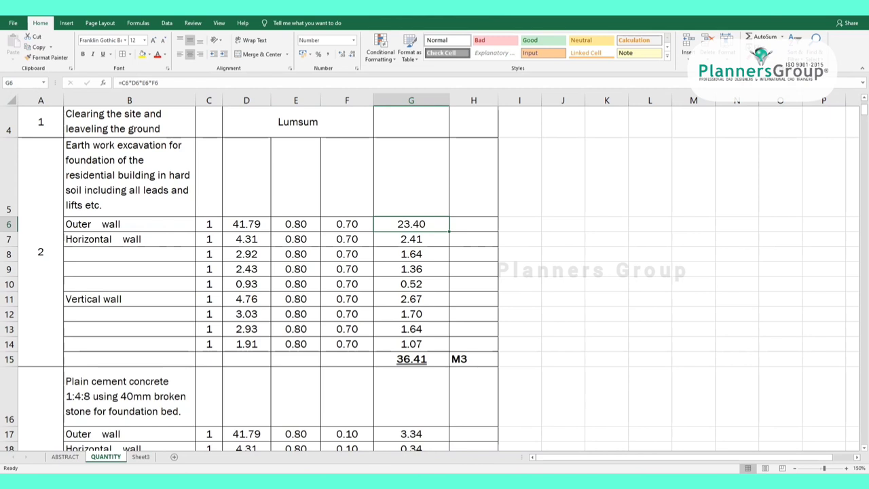
left_click(411, 269)
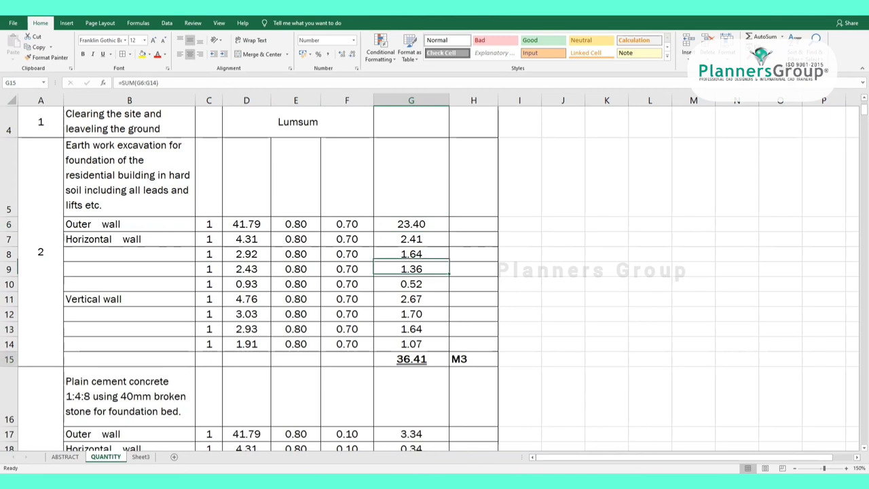
left_click(410, 358)
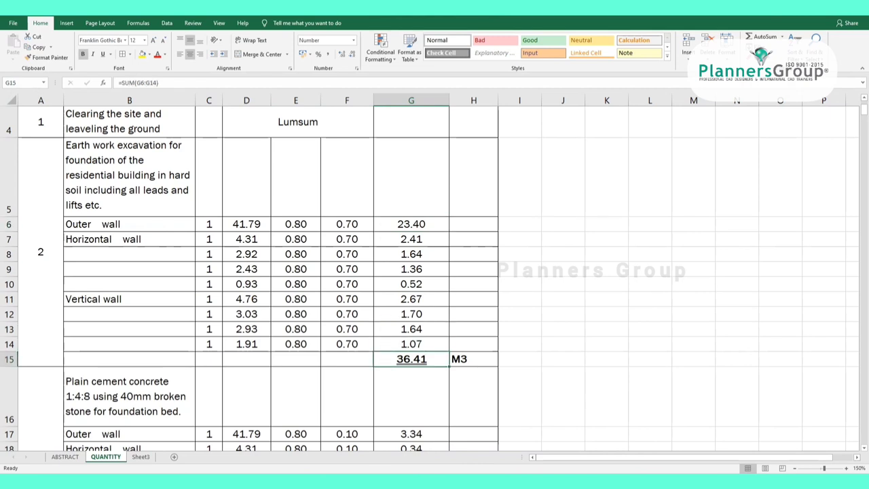
scroll(271, 271, "down", 2)
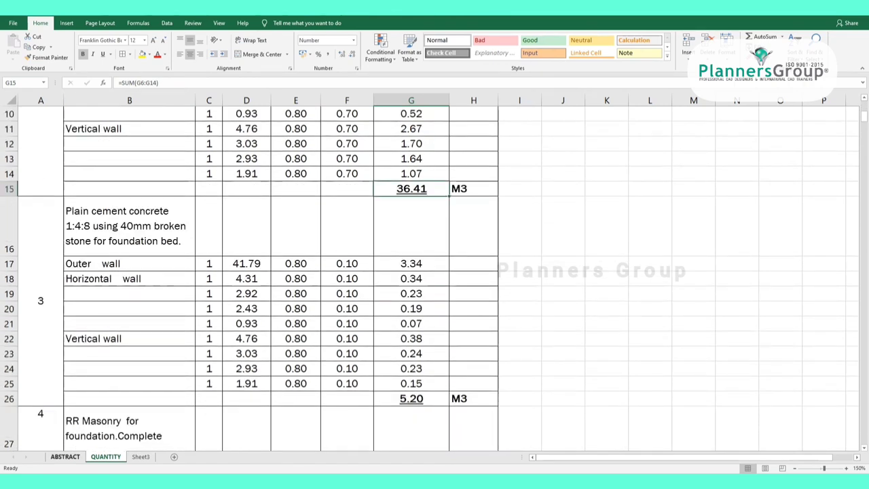
left_click(65, 456)
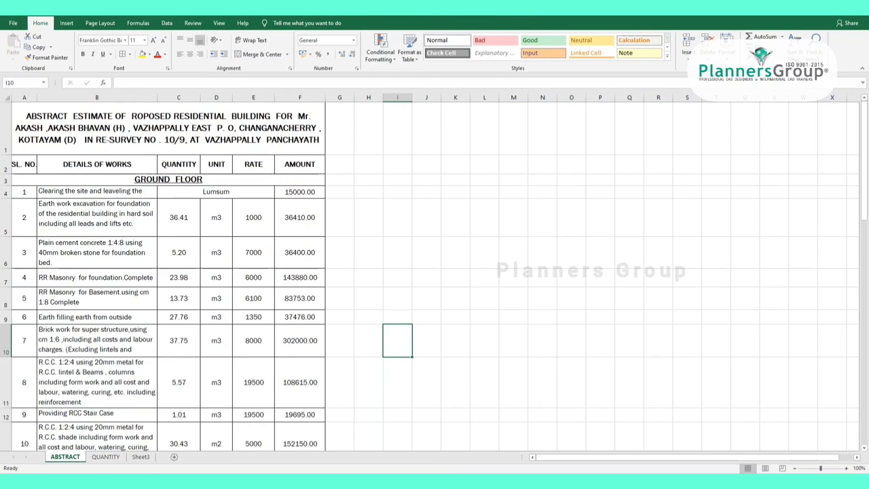
left_click(105, 456)
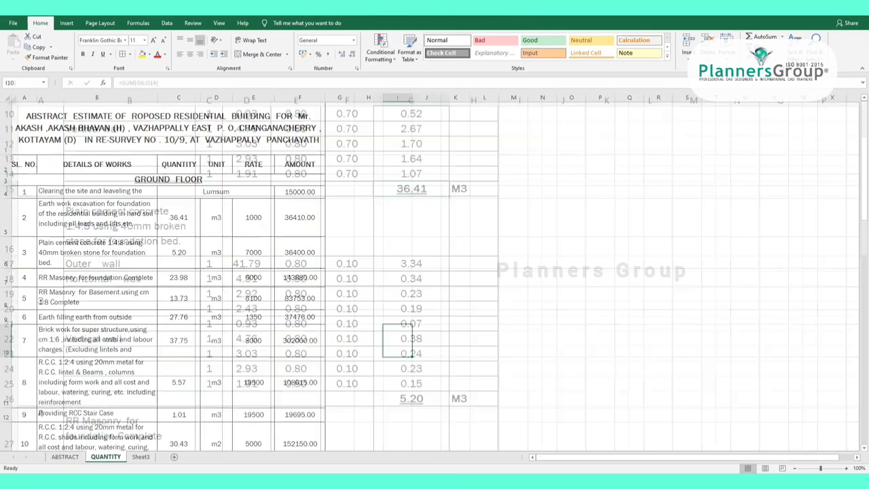
scroll(271, 271, "up", 4)
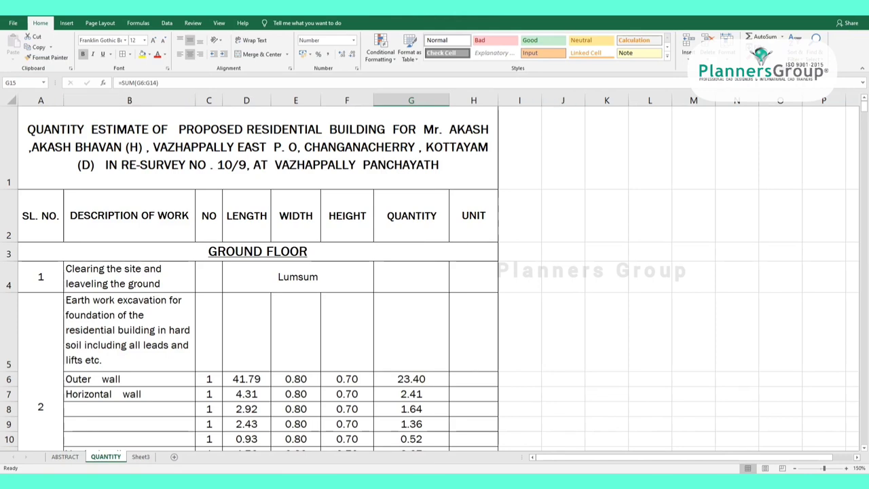
Enter the headings RATE in I2 and AMOUNT in J2 beside UNIT
left_click(519, 215)
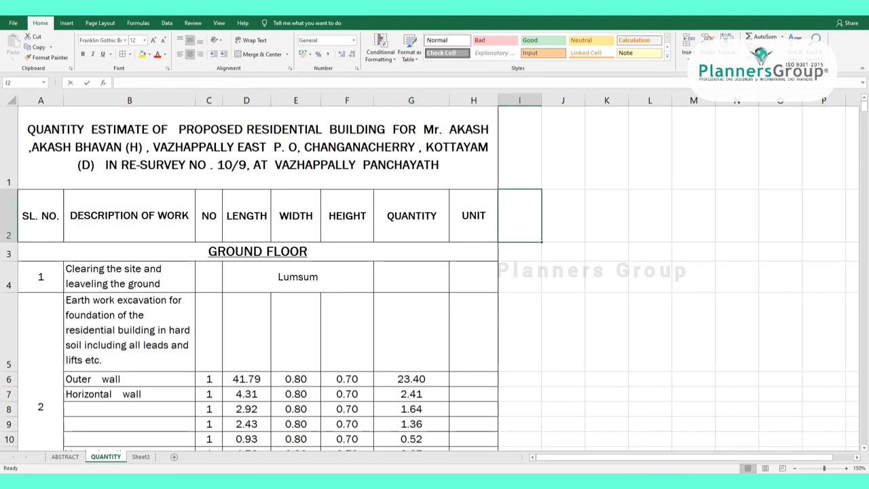
type("RATE")
key("Tab")
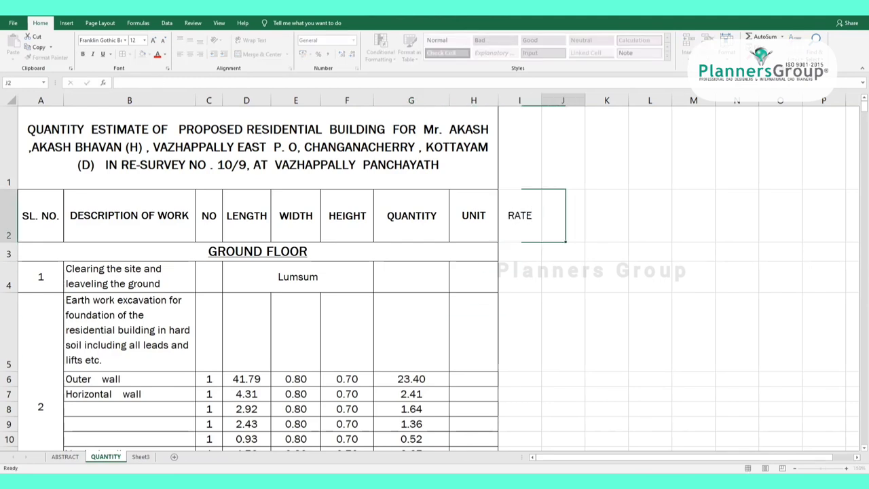
type("AMOUN")
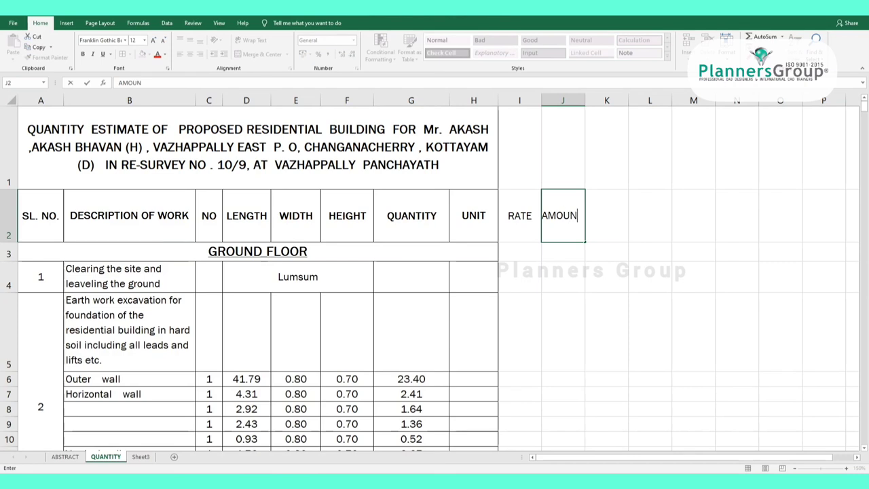
type("T")
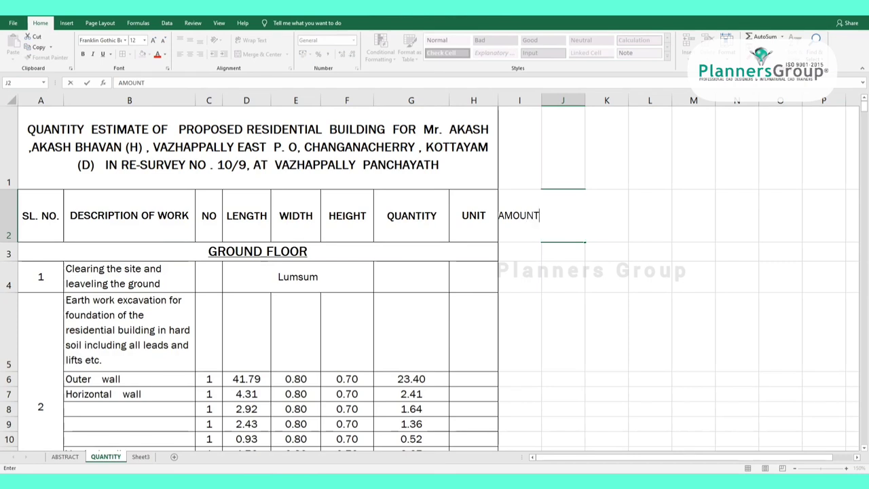
left_click(562, 276)
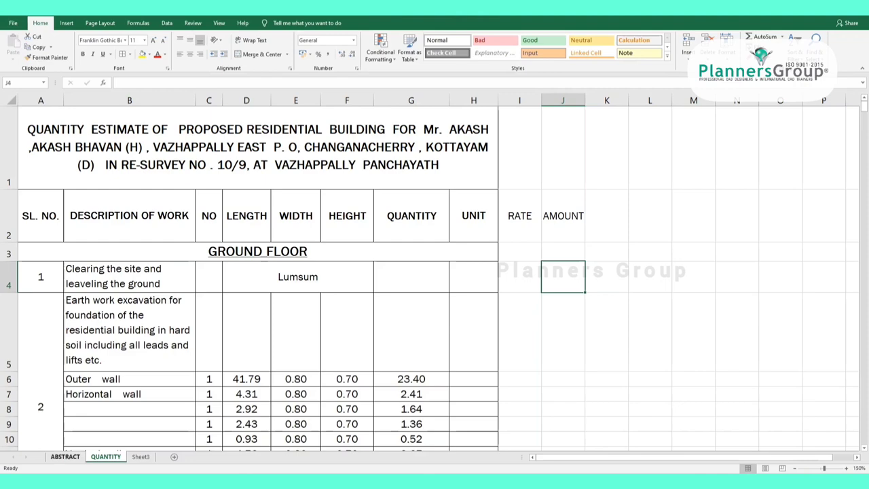
On the ABSTRACT sheet, heighten row 4 and check item 2's excavation quantity 36.41
left_click(66, 456)
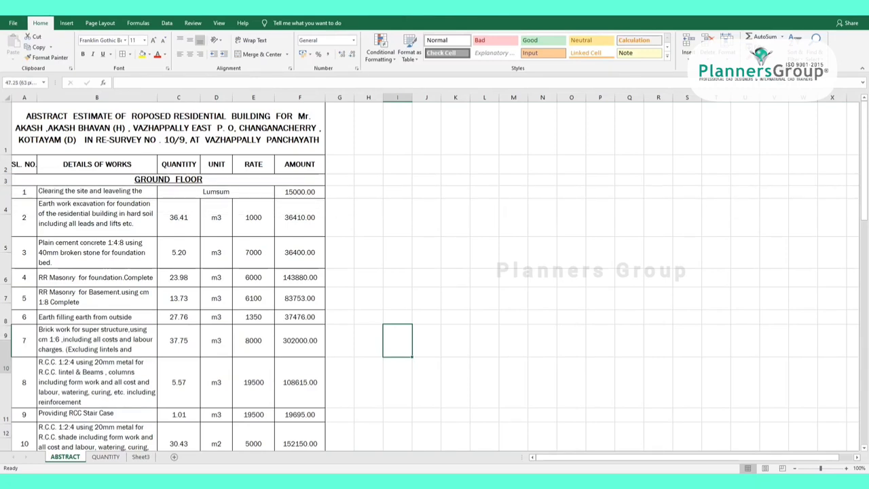
left_click_drag(5, 197, 5, 214)
scroll(435, 272, "up", 1, "ctrl")
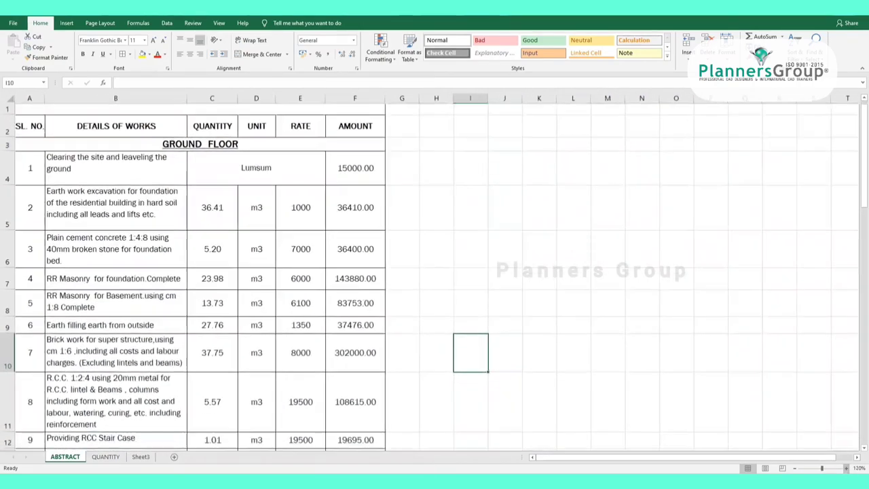
scroll(434, 271, "up", 1, "ctrl")
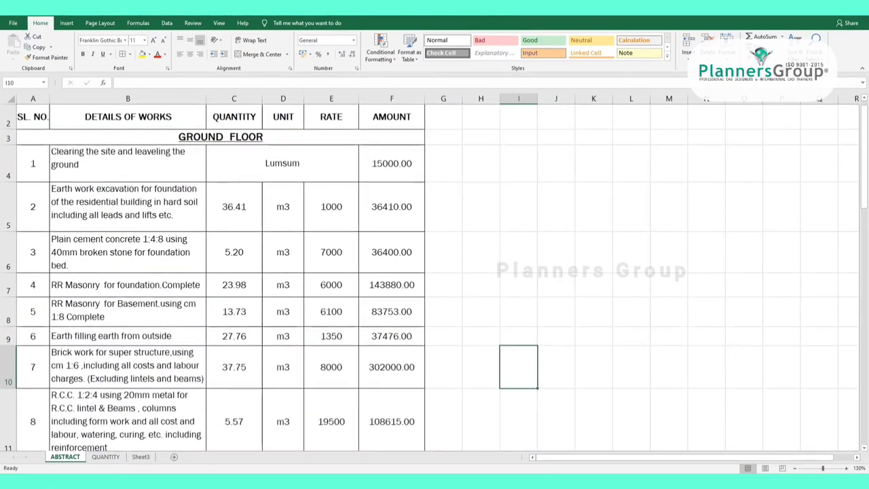
scroll(434, 271, "up", 1)
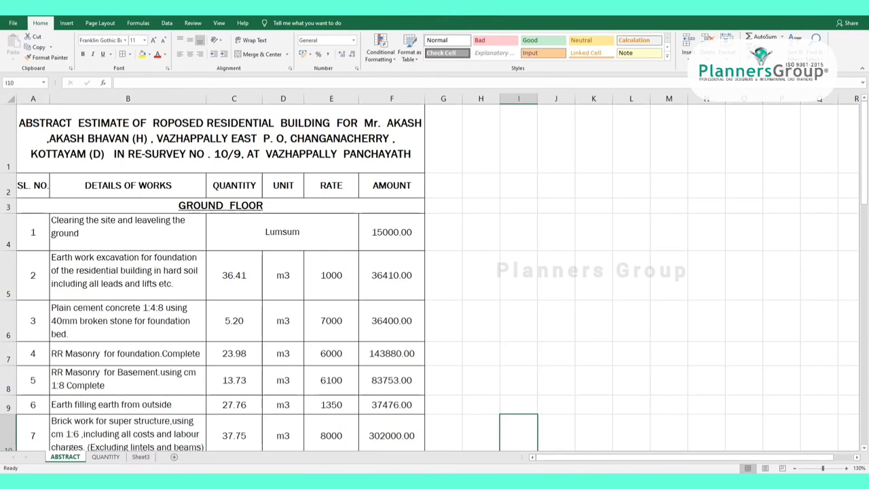
left_click(32, 275)
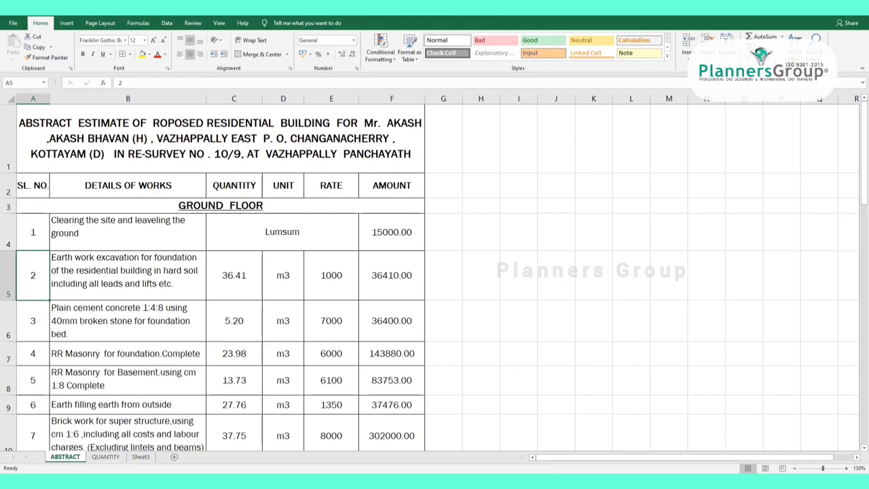
left_click(233, 274)
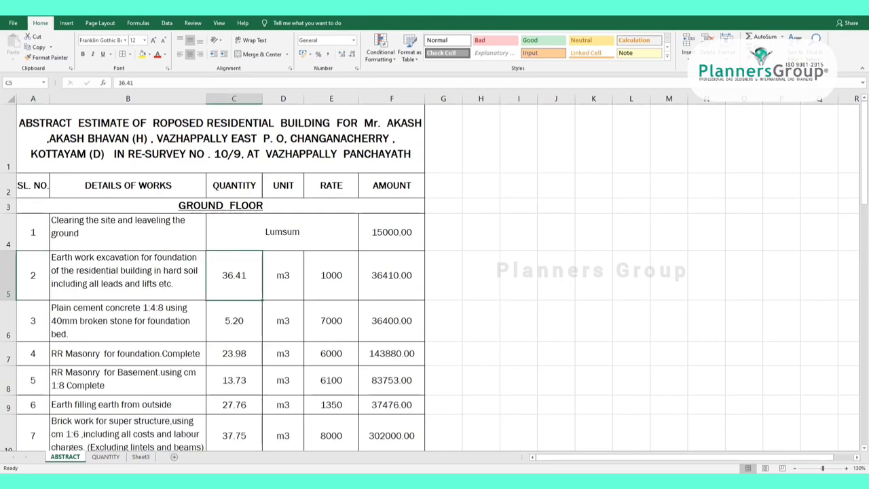
Compare against the QUANTITY sheet and re-enter the excavation quantity as 36.41
left_click(105, 456)
scroll(271, 271, "down", 3)
scroll(271, 271, "down", 2)
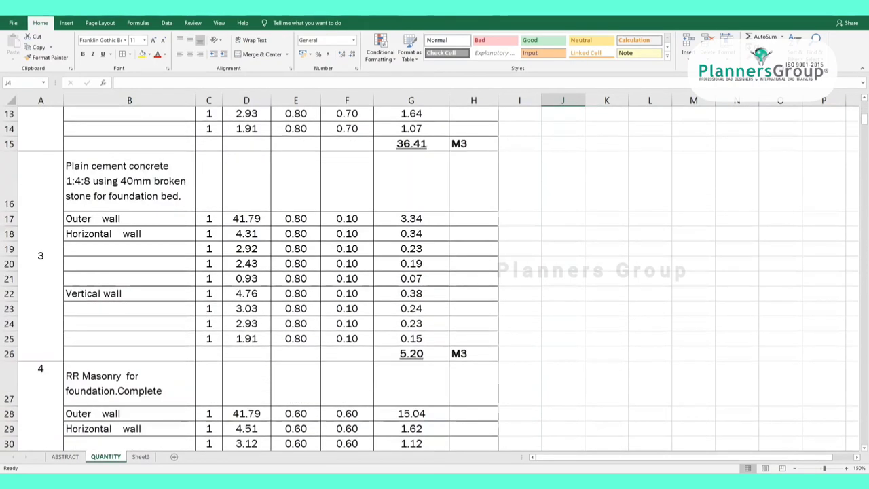
scroll(271, 272, "up", 1)
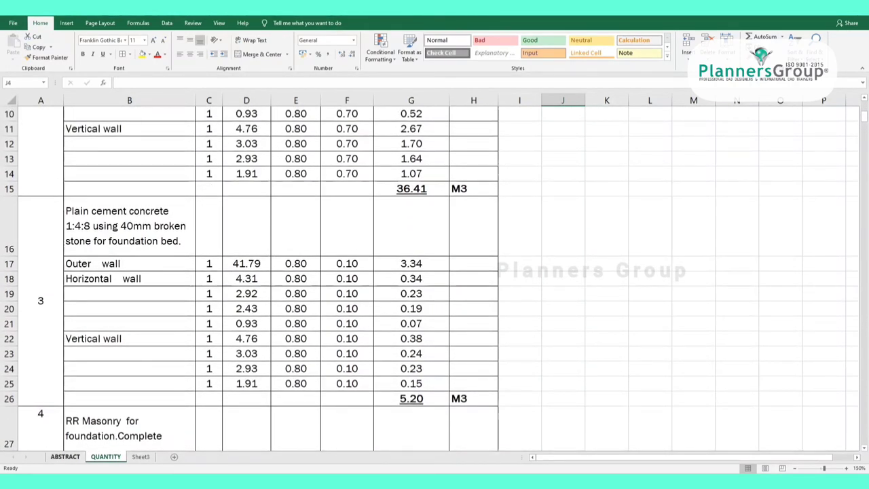
left_click(65, 456)
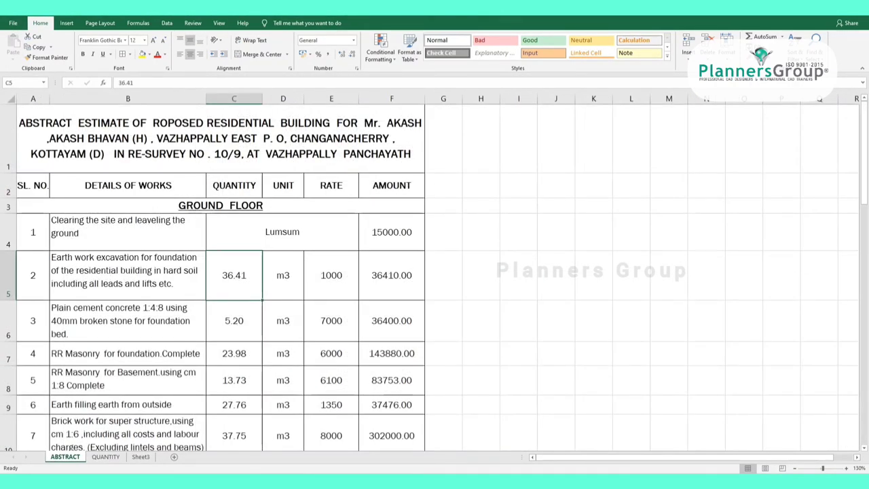
key("Delete")
type("36.41")
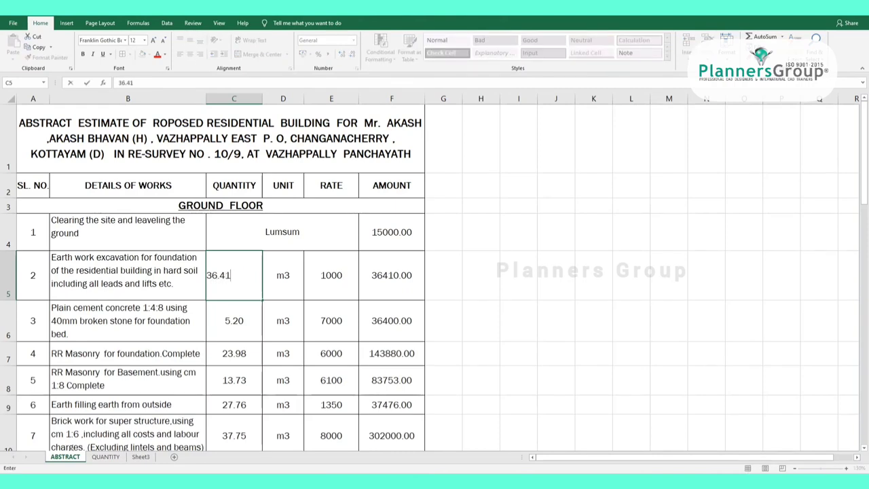
key("Tab")
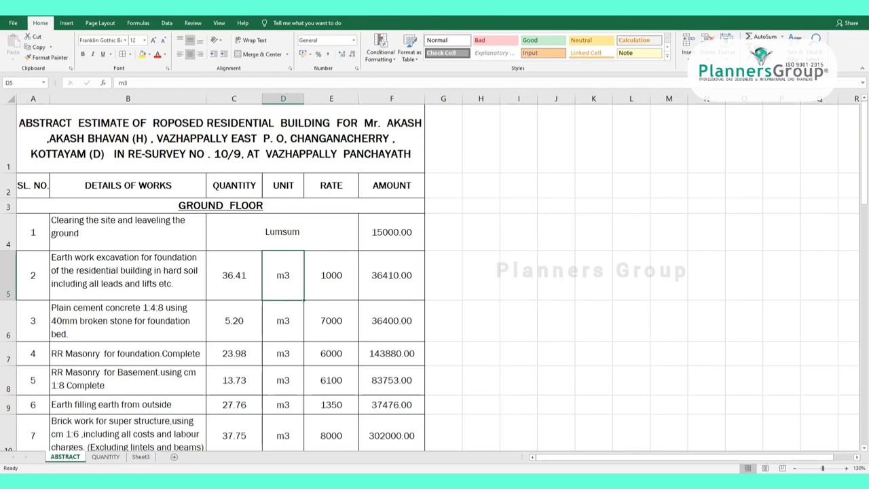
Change the excavation rate from 1000 to 1250, giving an amount of 45512.50
key("Tab")
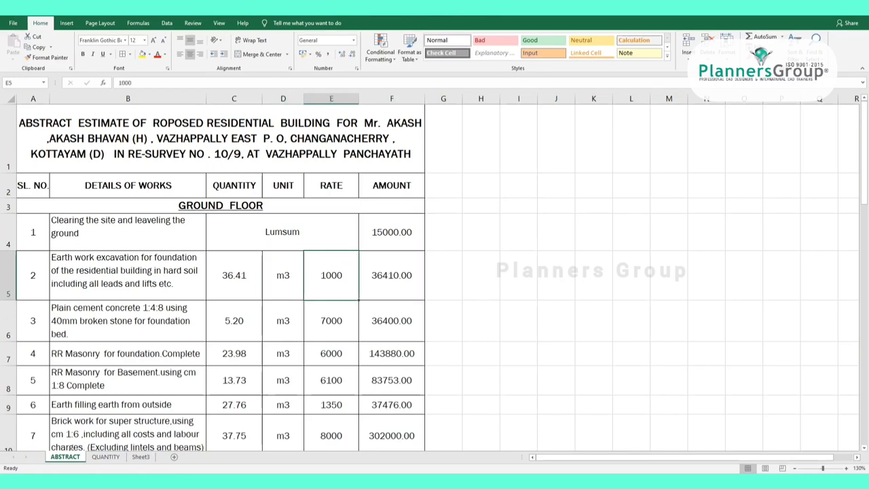
key("F2")
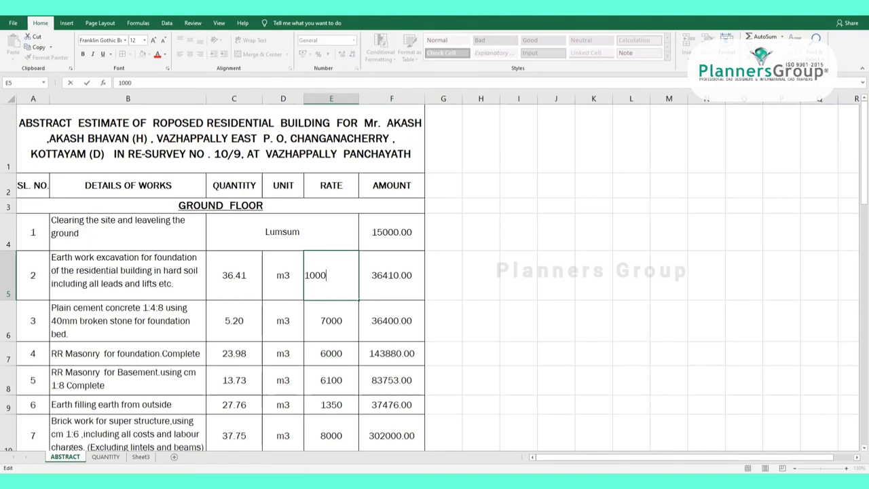
key("Tab")
key("Left")
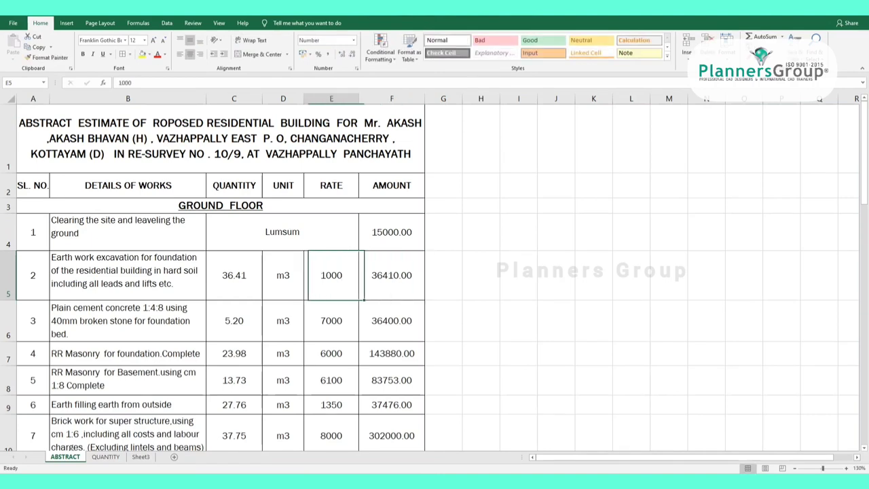
key("F2")
key("shift+Left")
key("shift+Left")
key("shift+Left")
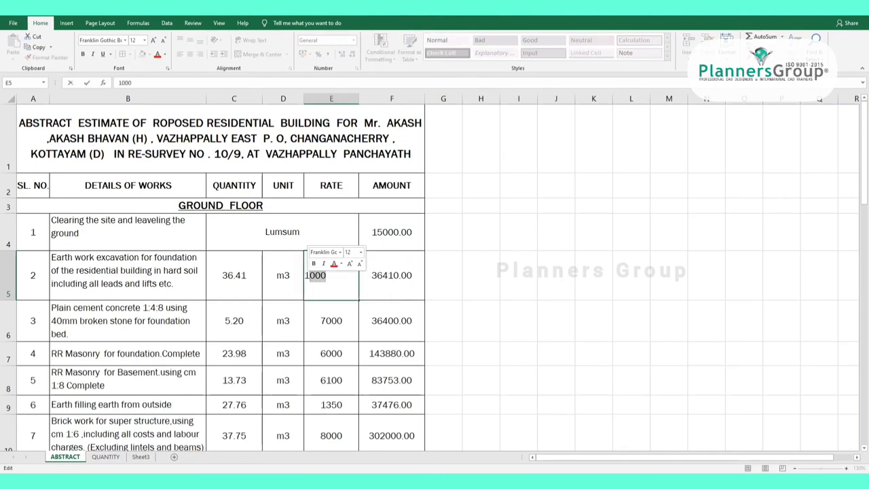
type("2")
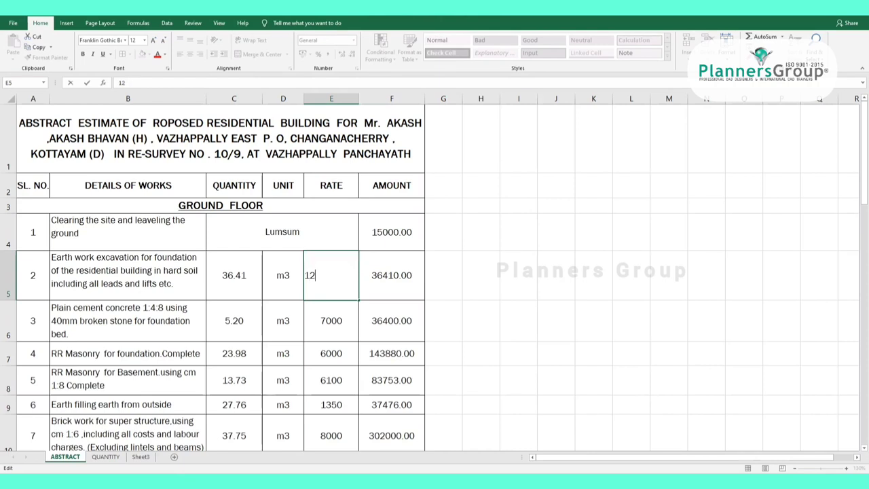
type("50")
left_click(443, 320)
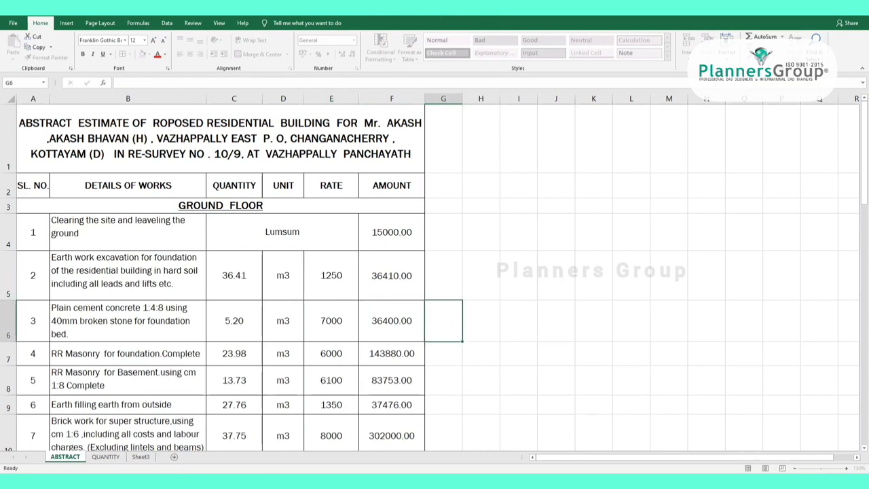
left_click(392, 274)
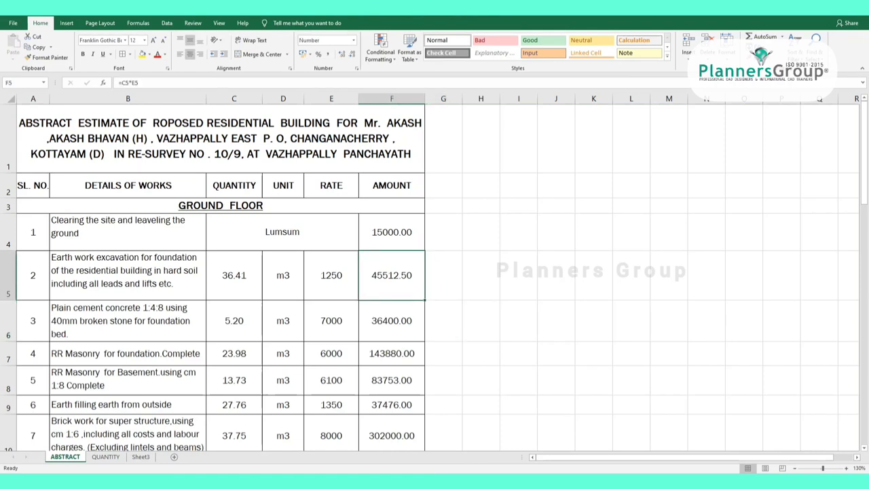
Replace the excavation amount in F5 with the formula =C5*E5
key("BackSpace")
left_click(481, 275)
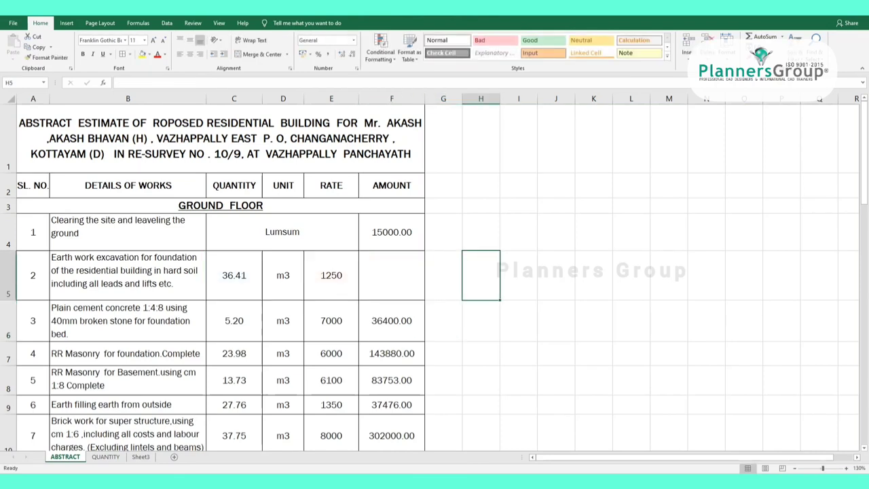
left_click(392, 274)
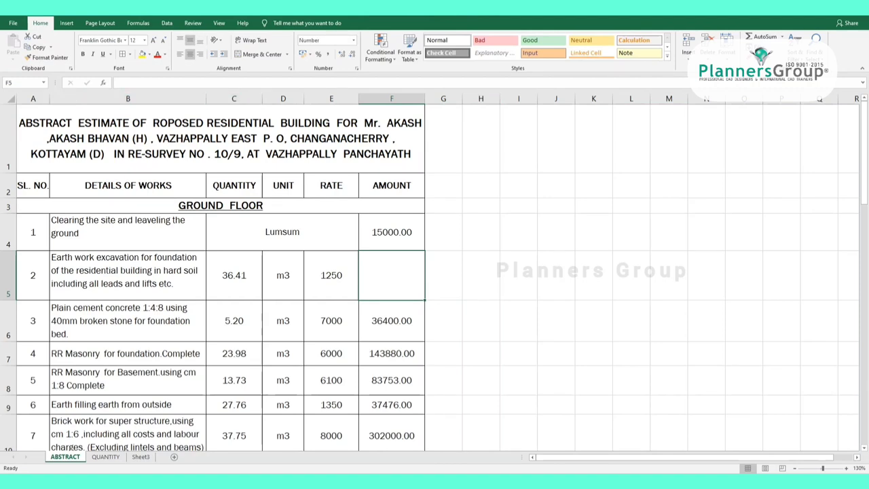
left_click(119, 82)
type("=")
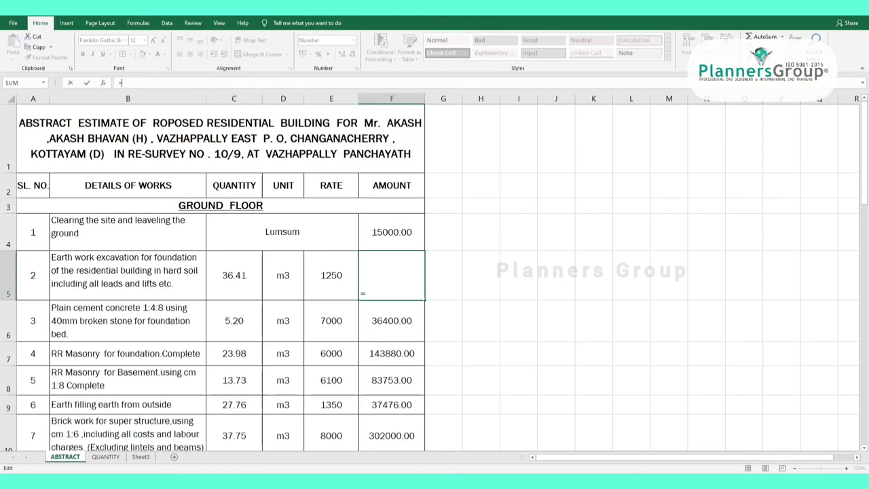
left_click(233, 275)
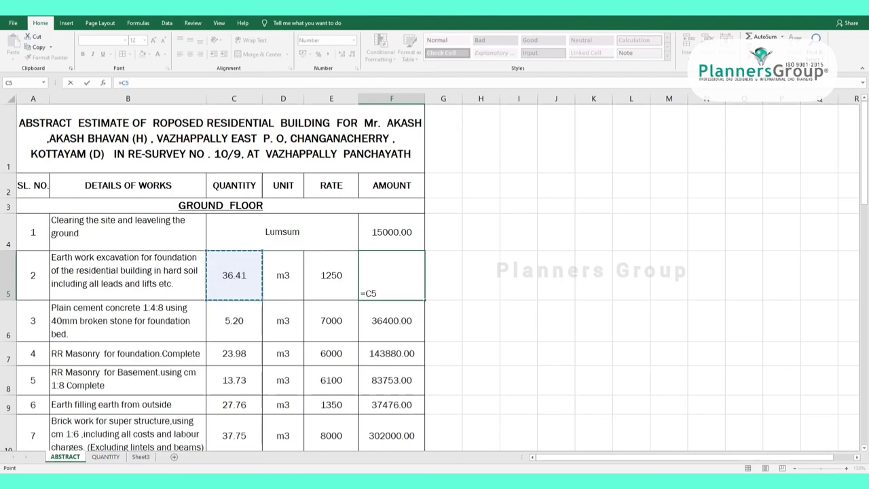
type("*")
key("Left")
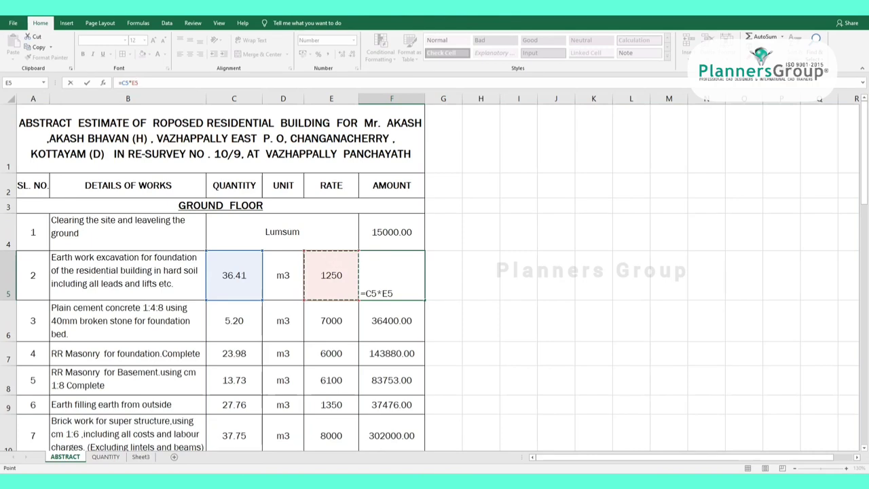
key("Return")
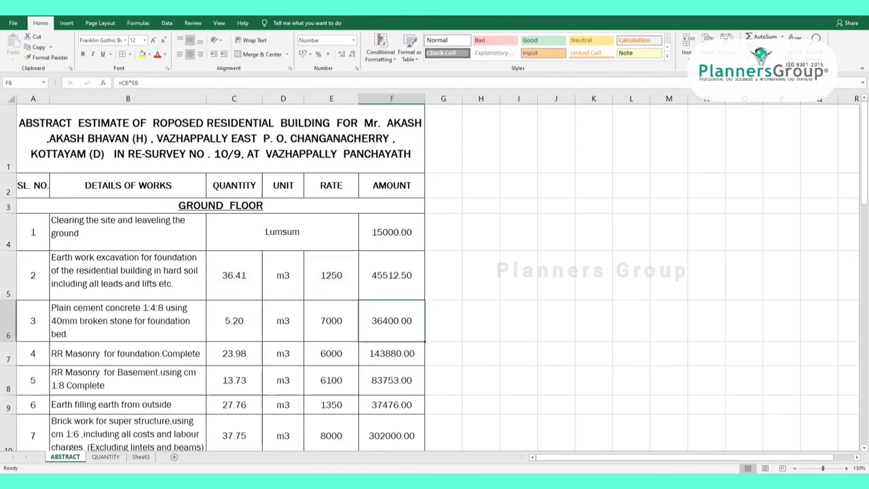
Copy the amount formula down from F5 to F10 for items 2 to 7
left_click(392, 274)
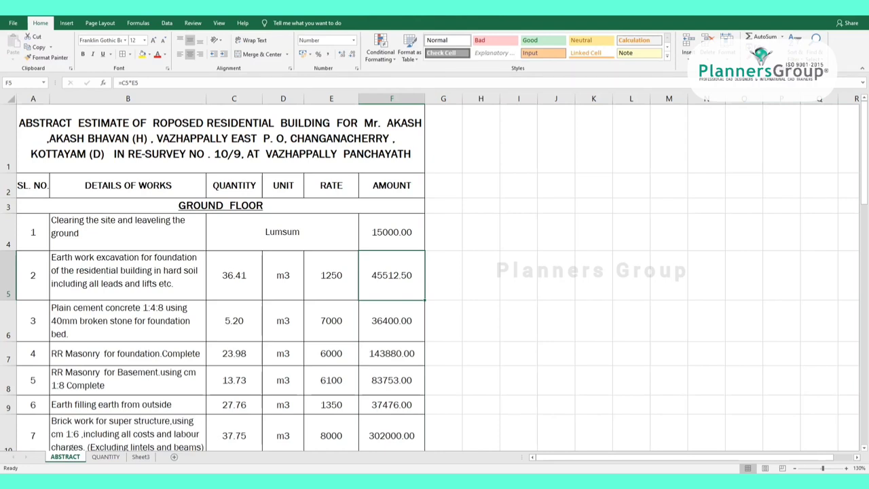
left_click_drag(425, 300, 407, 441)
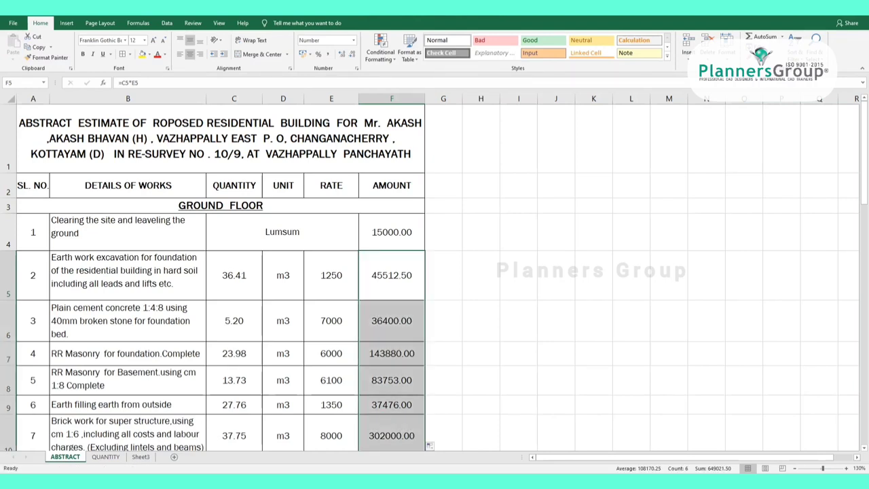
scroll(224, 279, "down", 3)
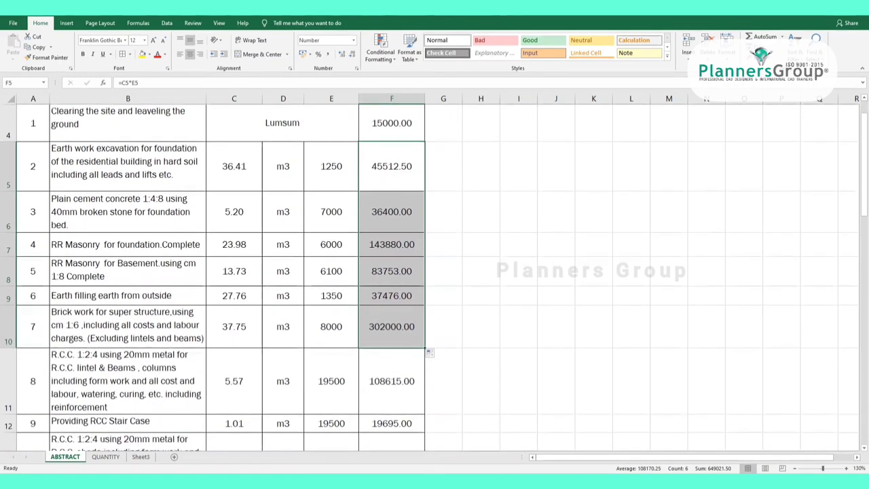
scroll(224, 279, "up", 1)
scroll(224, 278, "up", 2)
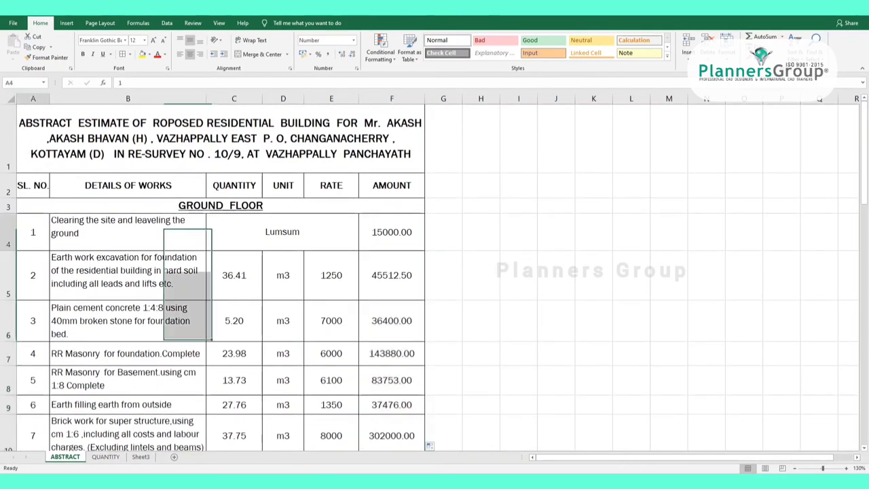
Clear the serial numbers in A4:A10 and enter 1 in A4
left_click(32, 231)
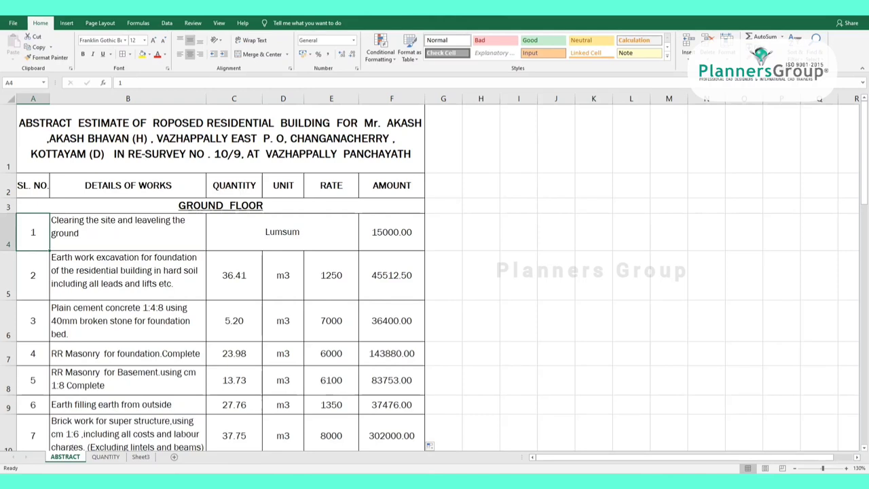
left_click_drag(48, 251, 49, 298)
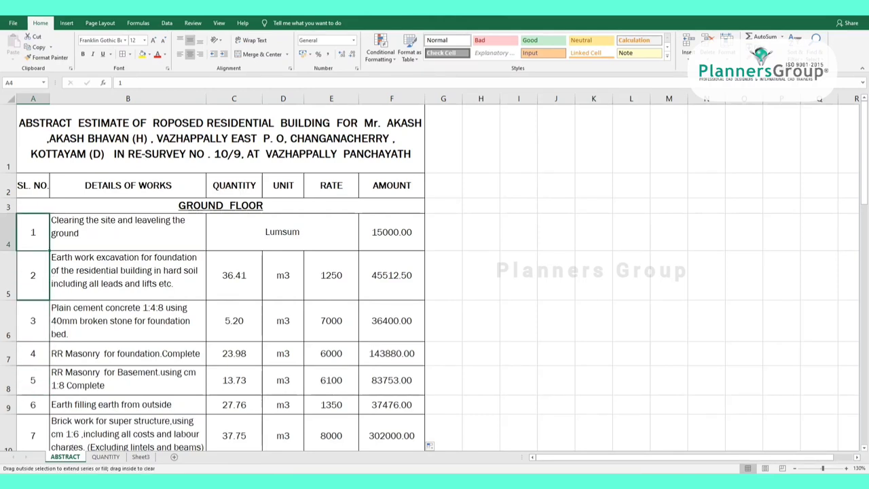
left_click_drag(49, 299, 48, 448)
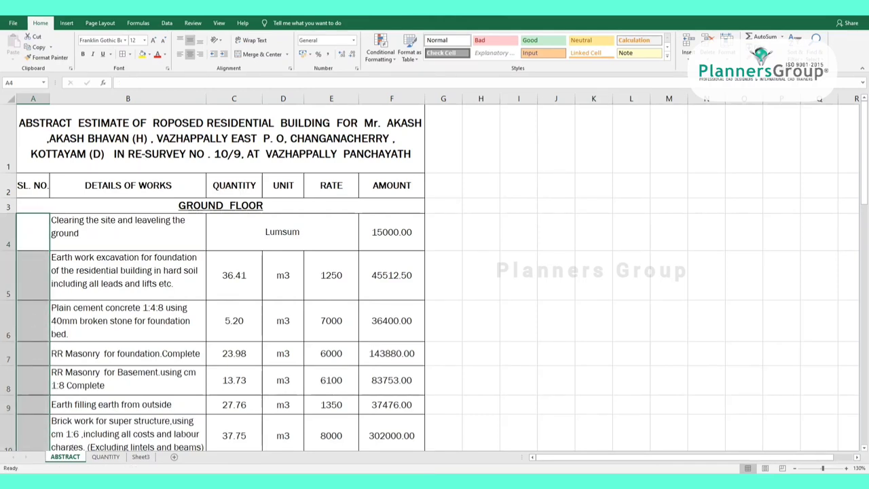
left_click(128, 231)
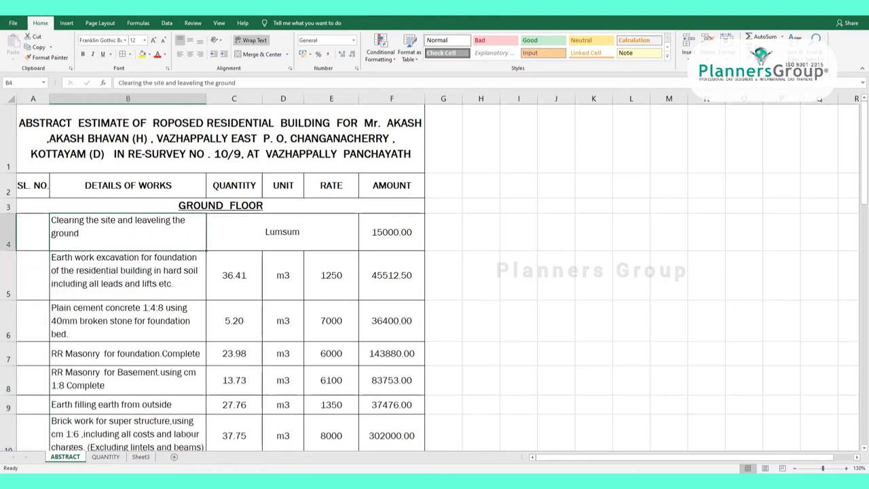
left_click(32, 231)
type("1")
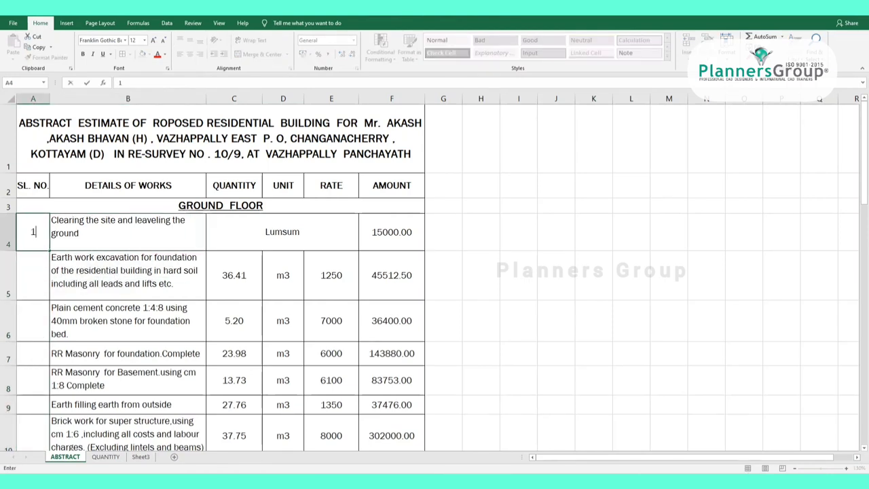
left_click(128, 274)
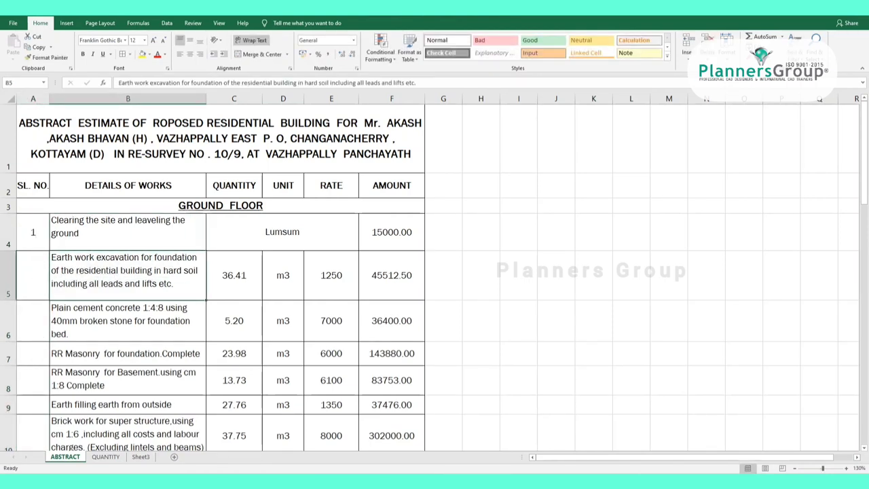
Fill A4 down to A10 as a Fill Series numbering 1 to 7
scroll(268, 275, "down", 1)
scroll(268, 275, "up", 1)
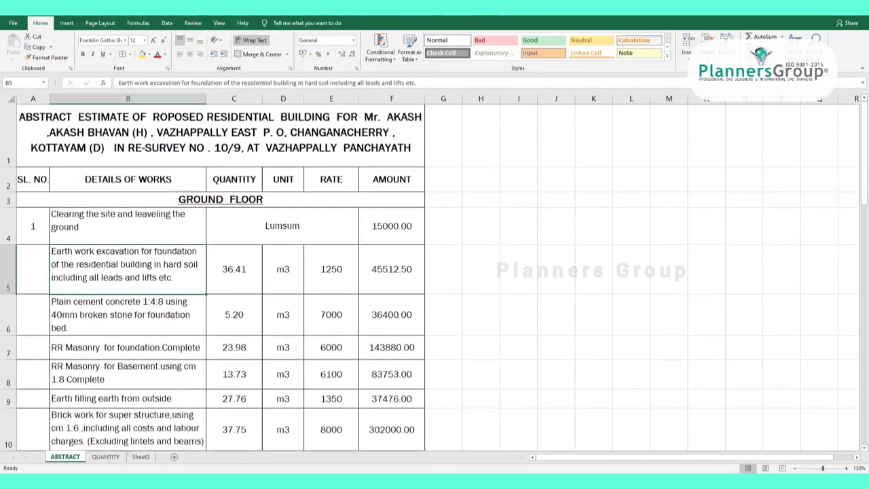
left_click(32, 232)
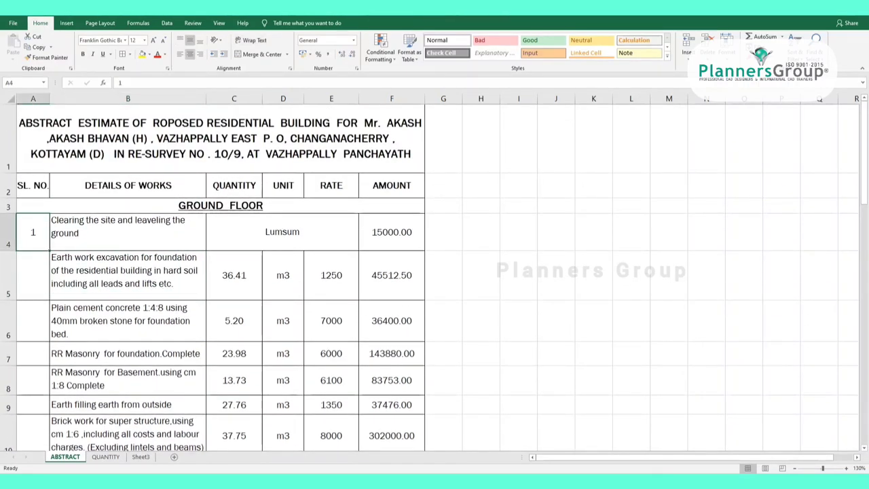
left_click_drag(49, 250, 53, 439)
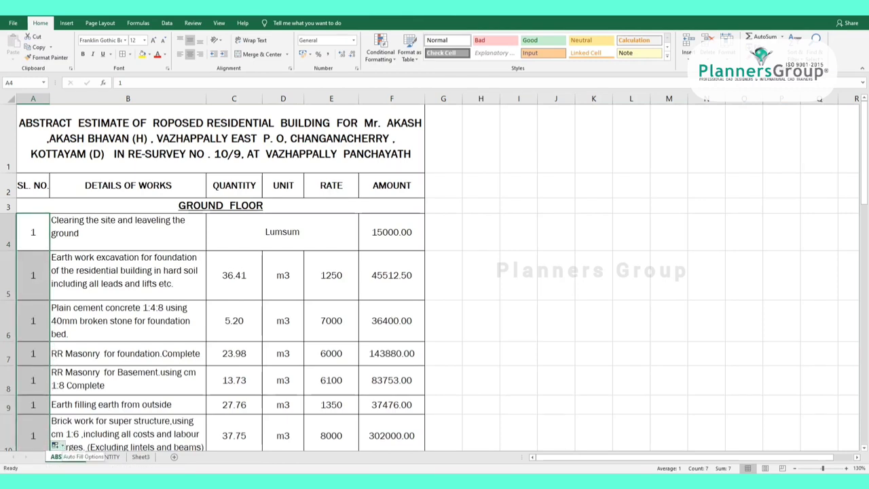
left_click(55, 445)
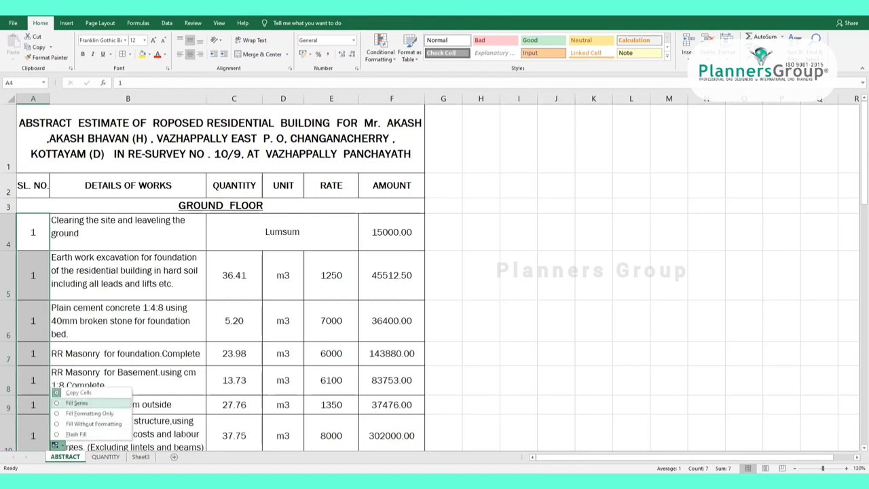
left_click(77, 402)
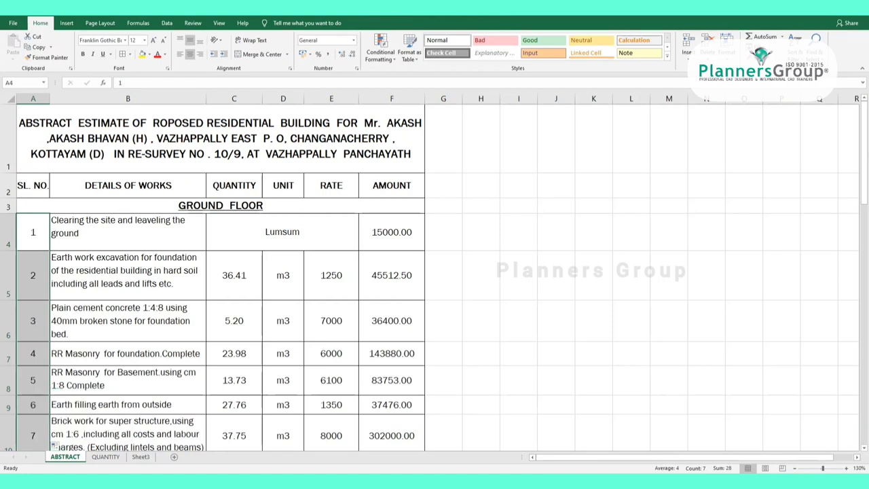
scroll(57, 290, "down", 3)
scroll(57, 290, "down", 4)
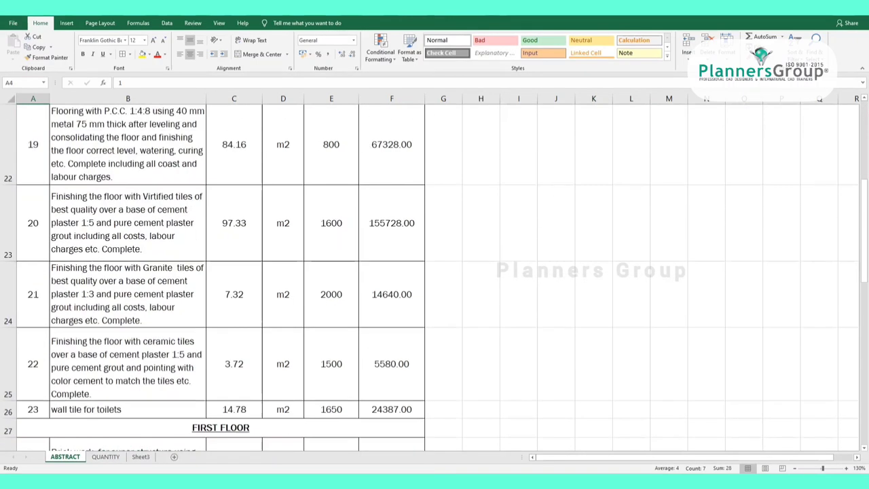
left_click(480, 294)
scroll(480, 293, "down", 5)
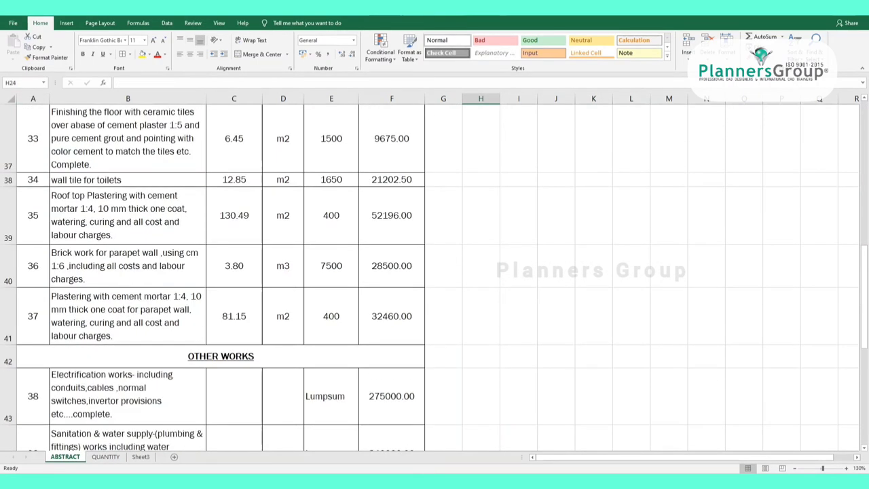
scroll(481, 294, "down", 1)
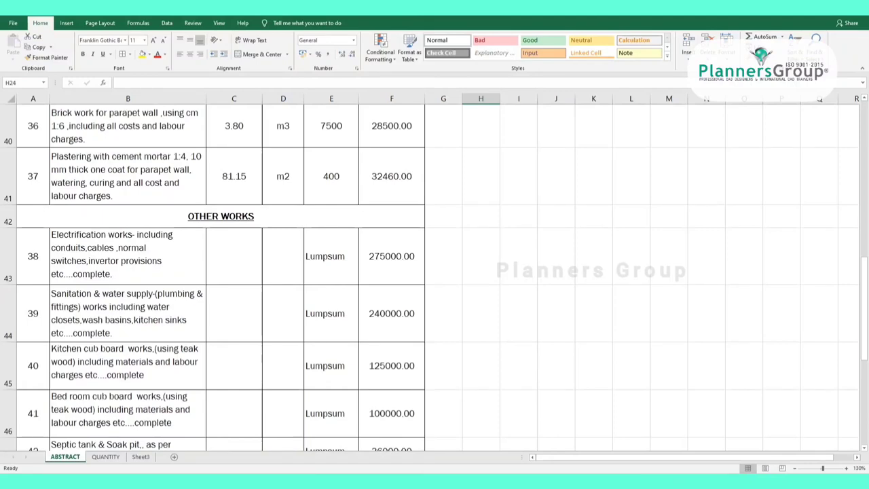
scroll(480, 294, "down", 1)
scroll(481, 293, "down", 2)
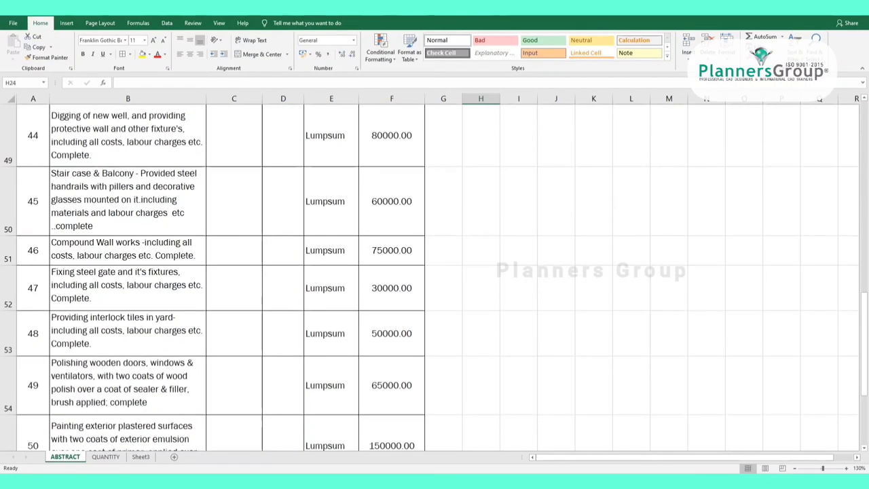
scroll(481, 294, "down", 2)
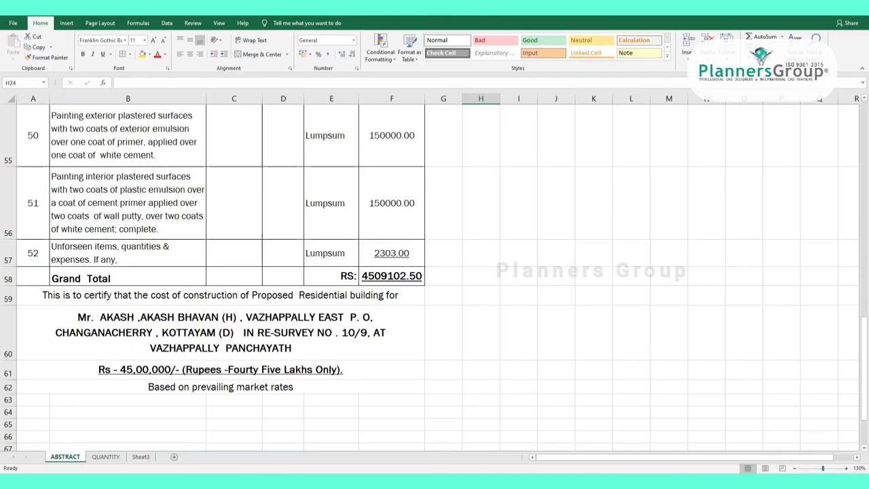
scroll(435, 272, "up", 15)
scroll(434, 272, "up", 10)
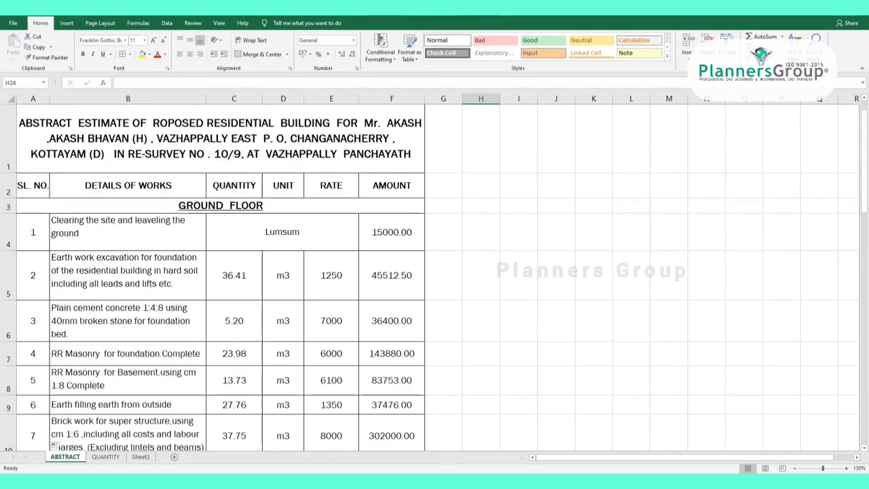
left_click_drag(33, 229, 33, 434)
scroll(434, 272, "up", 1)
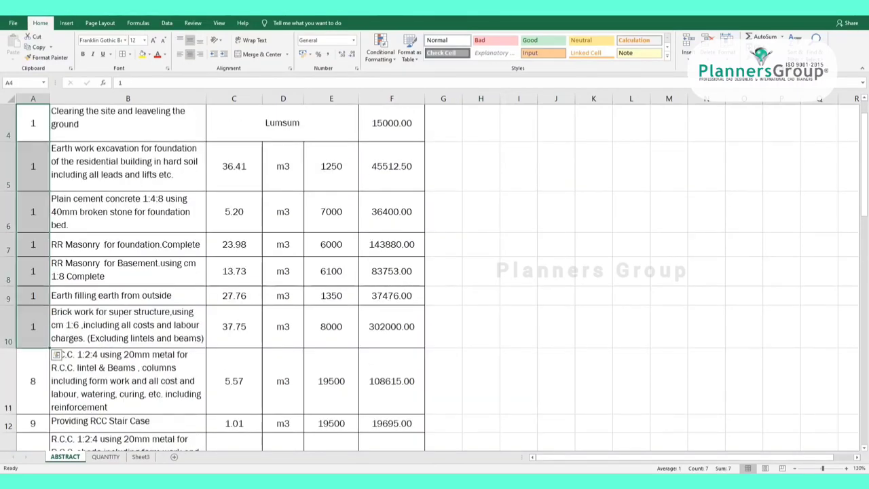
Change the earthwork excavation rate in E5 from 1250 to 1000
left_click(391, 166)
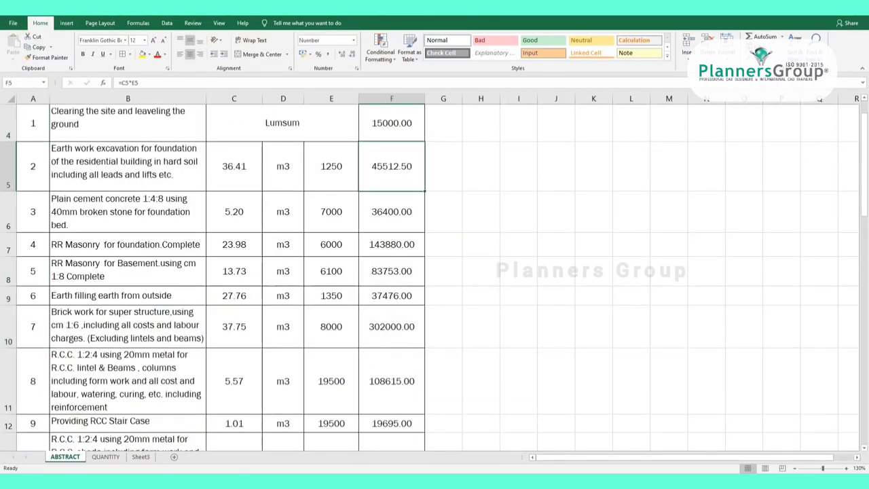
left_click(331, 166)
key("F2")
key("BackSpace")
key("BackSpace")
key("BackSpace")
type("000")
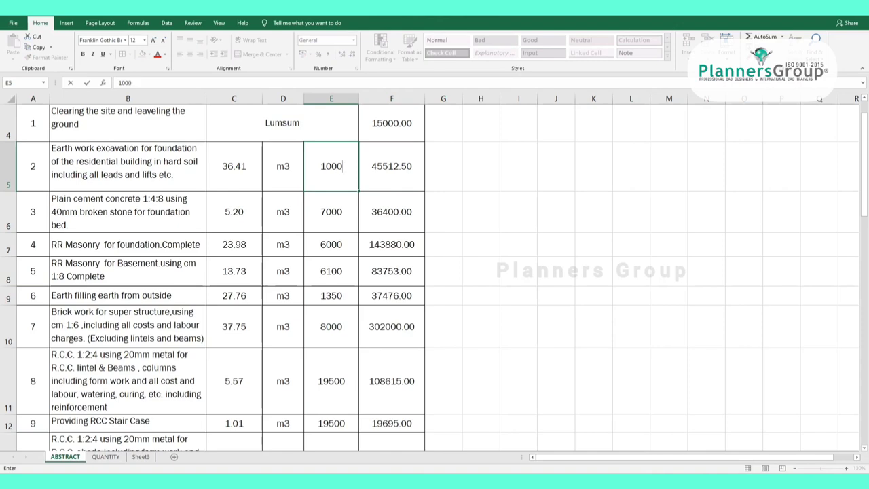
left_click(555, 244)
Check the 4500000.00 grand total further down and slightly heighten the certification row
scroll(555, 244, "down", 5)
scroll(555, 245, "down", 6)
scroll(555, 244, "down", 5)
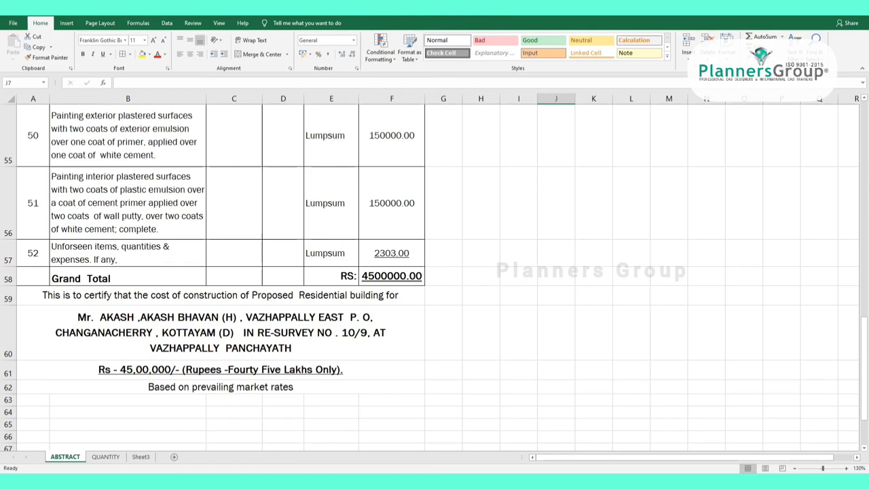
left_click_drag(8, 305, 8, 306)
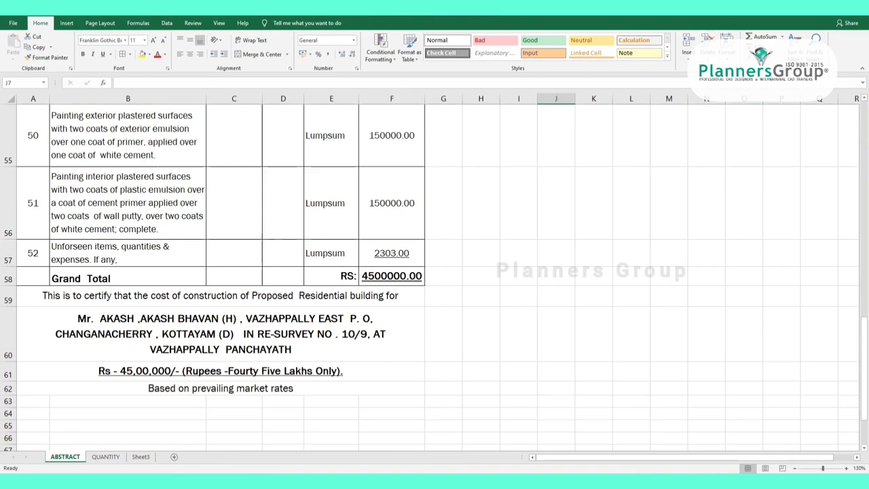
scroll(434, 277, "up", 5)
scroll(434, 277, "up", 11)
scroll(434, 277, "up", 2)
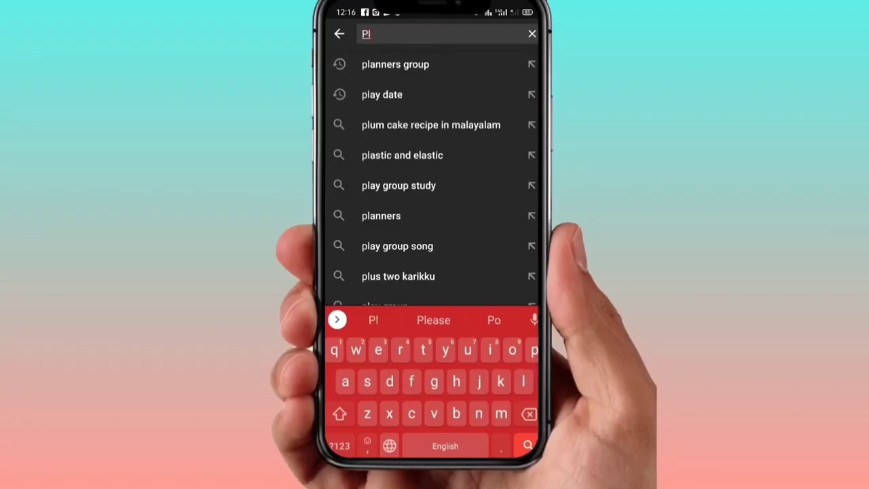
Find the Planners Group channel, subscribe, and set its notifications to All
type("a")
left_click(429, 64)
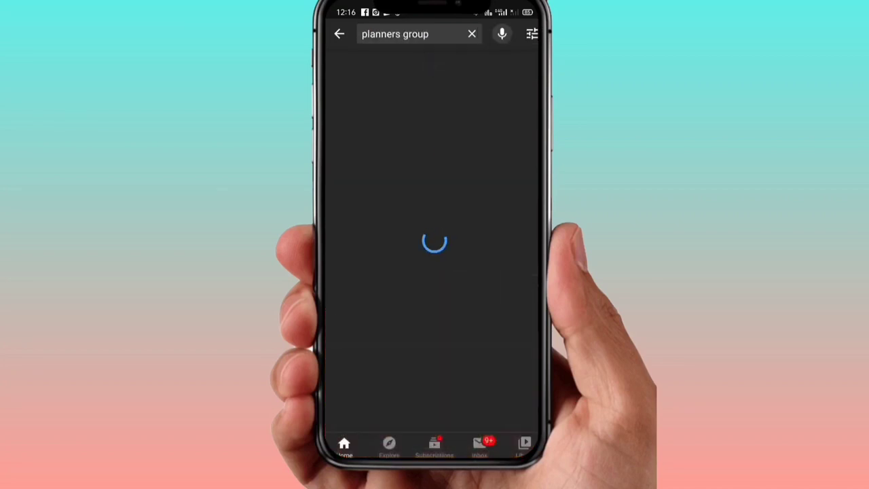
left_click(441, 88)
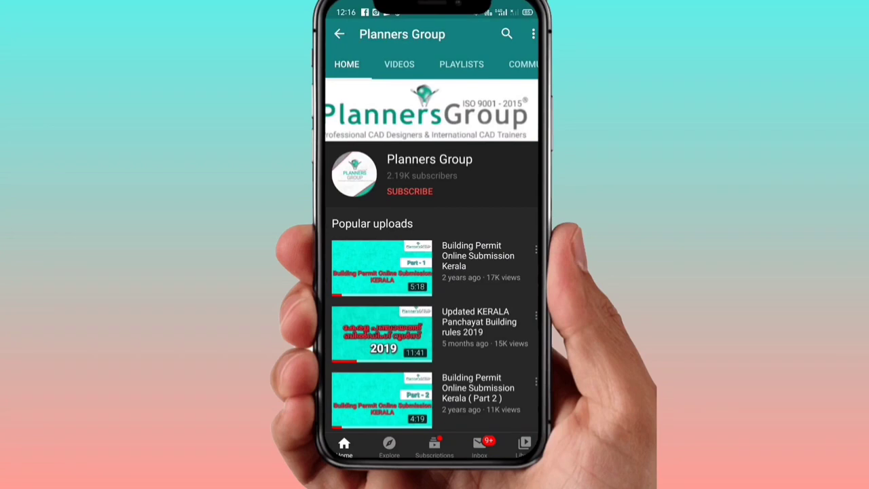
left_click(412, 191)
left_click(529, 186)
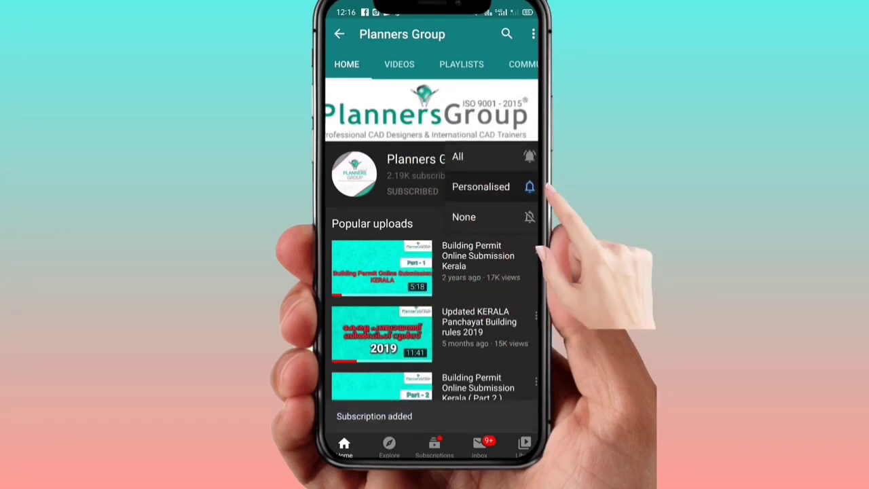
left_click(488, 157)
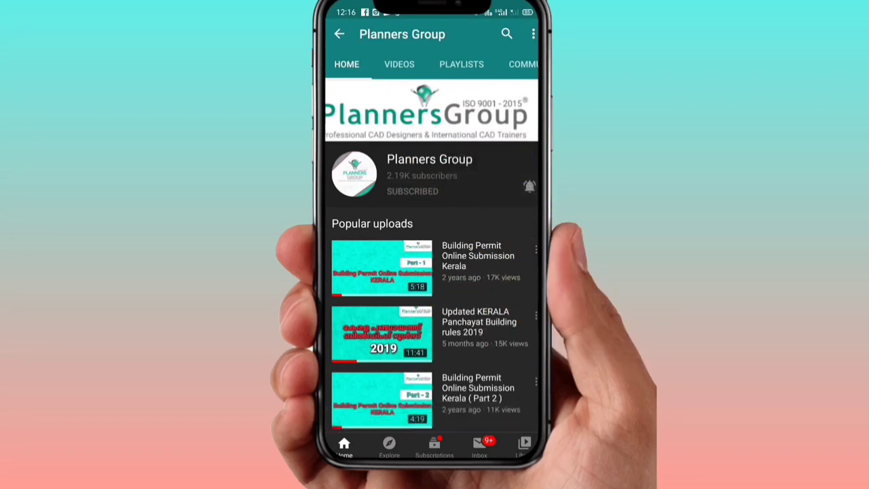